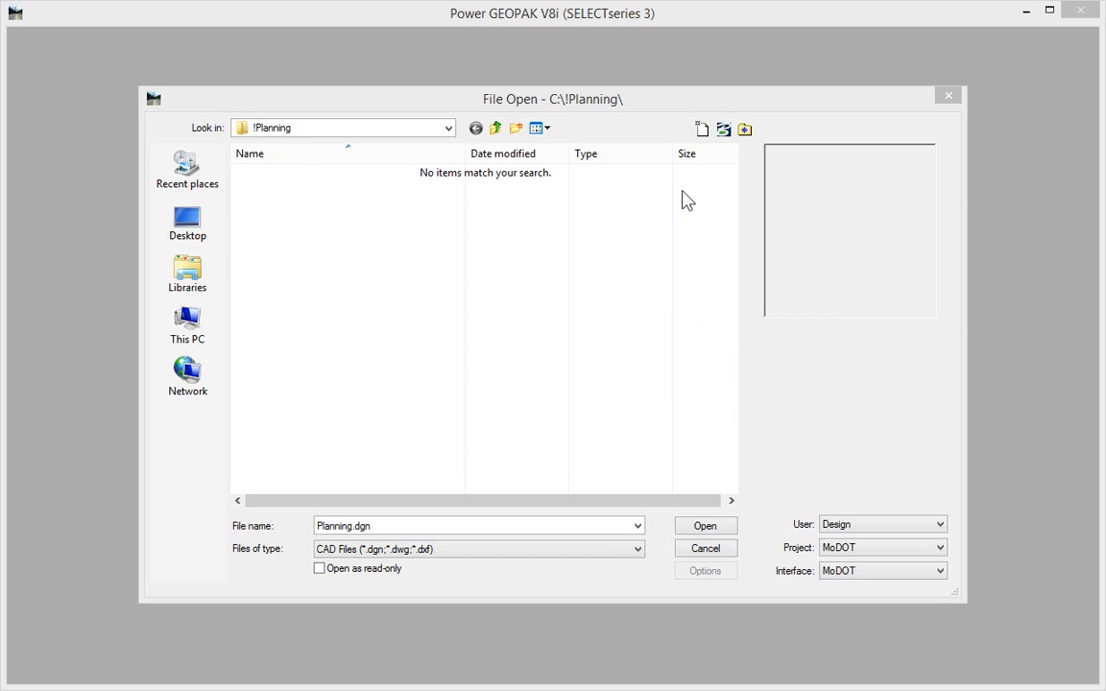
# - Create a new 3D design file named Existing Terrain in the !Planning folder from the i_project_3d.dgn seed and open it
pyautogui.click(702, 132)
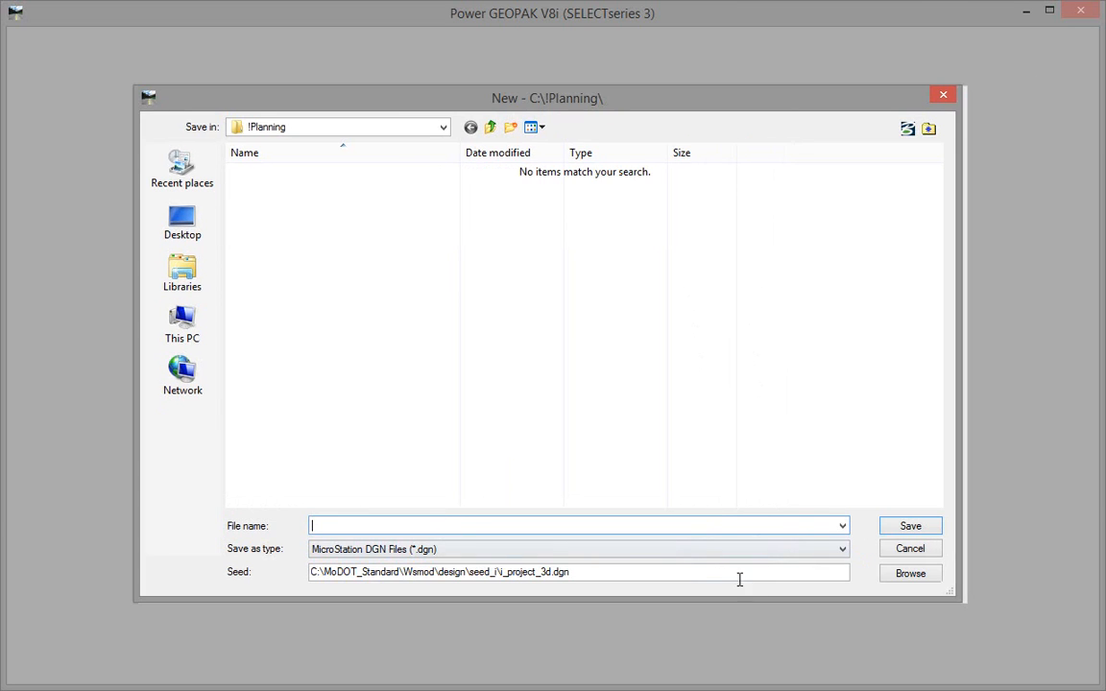
pyautogui.click(639, 574)
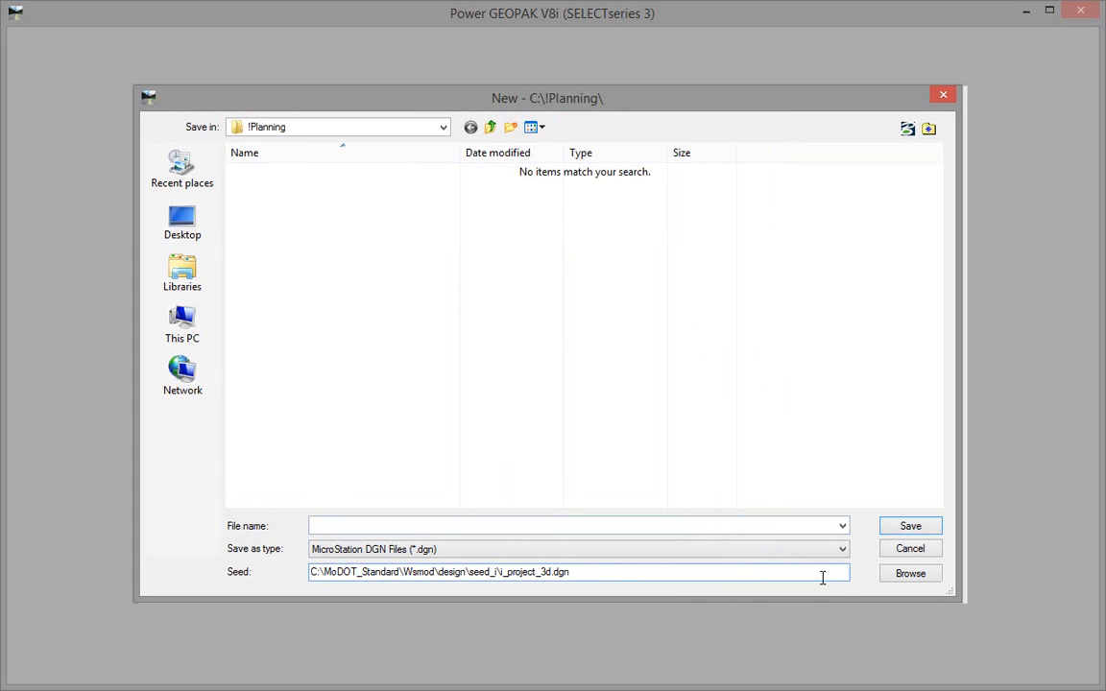
pyautogui.click(485, 526)
pyautogui.write('Existing')
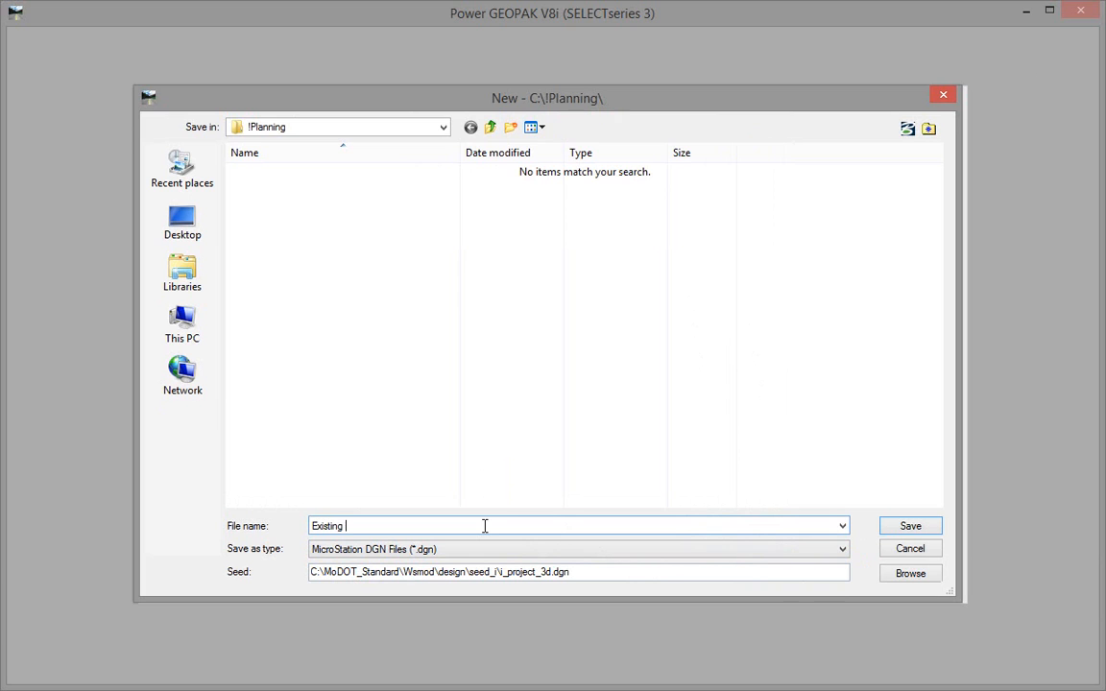
pyautogui.write(' Terrain')
pyautogui.press('Return')
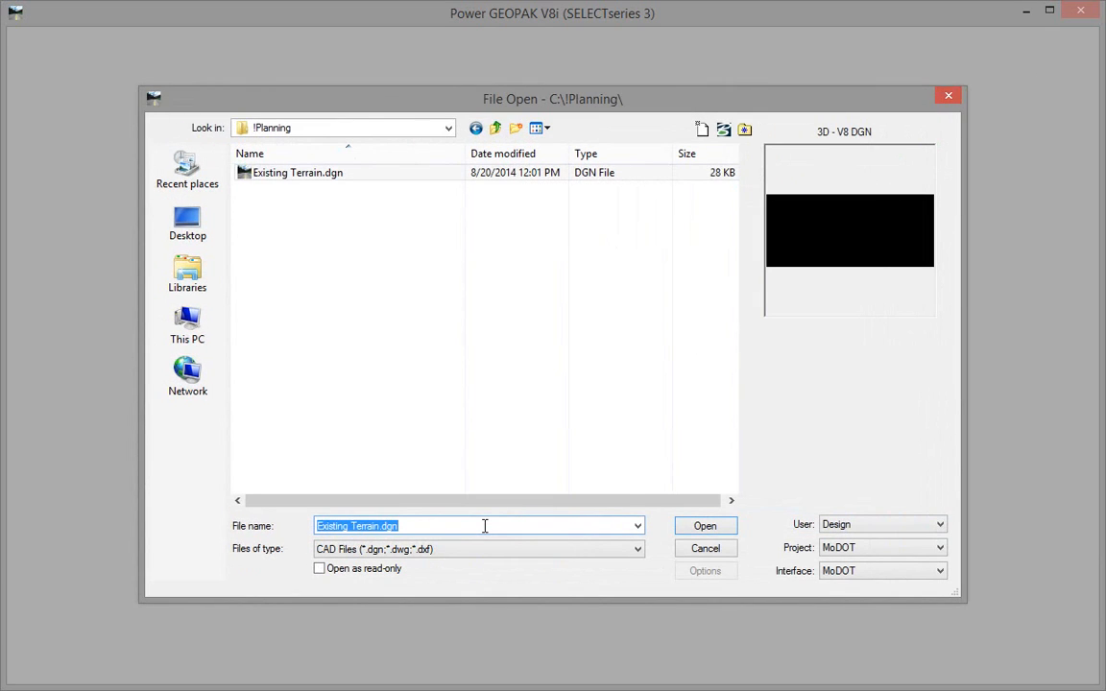
pyautogui.click(702, 528)
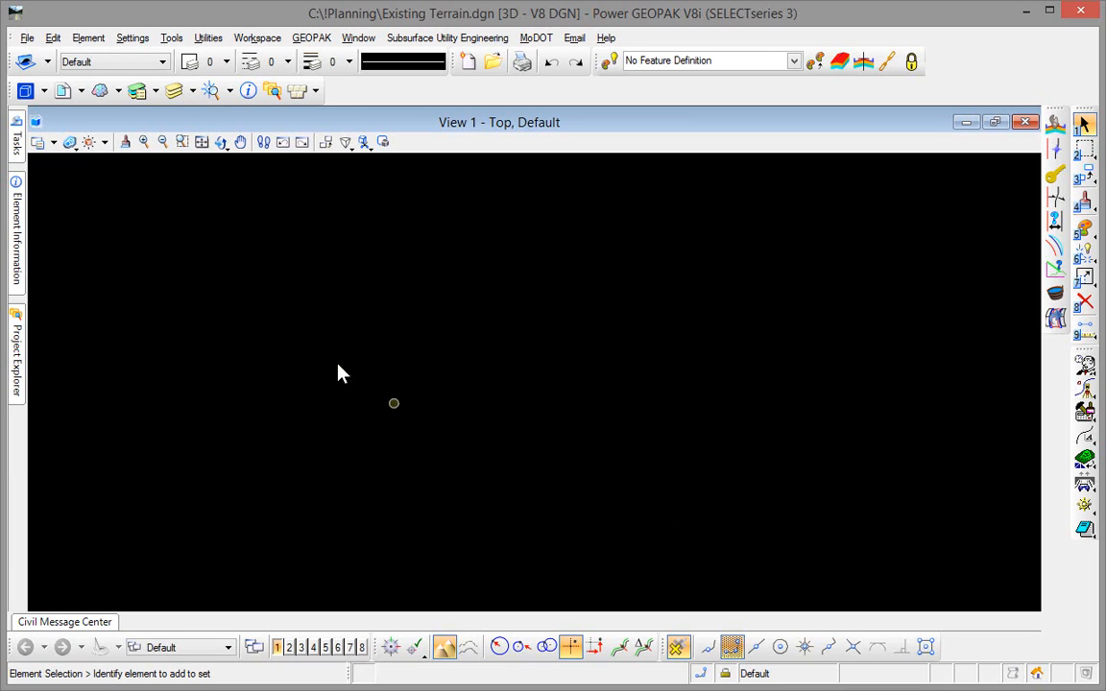
# - Assign the MO83-WF geographic coordinate system (NAD83 Missouri State Planes, West Zone, US Foot) from the MoDOT library to the file
pyautogui.click(172, 38)
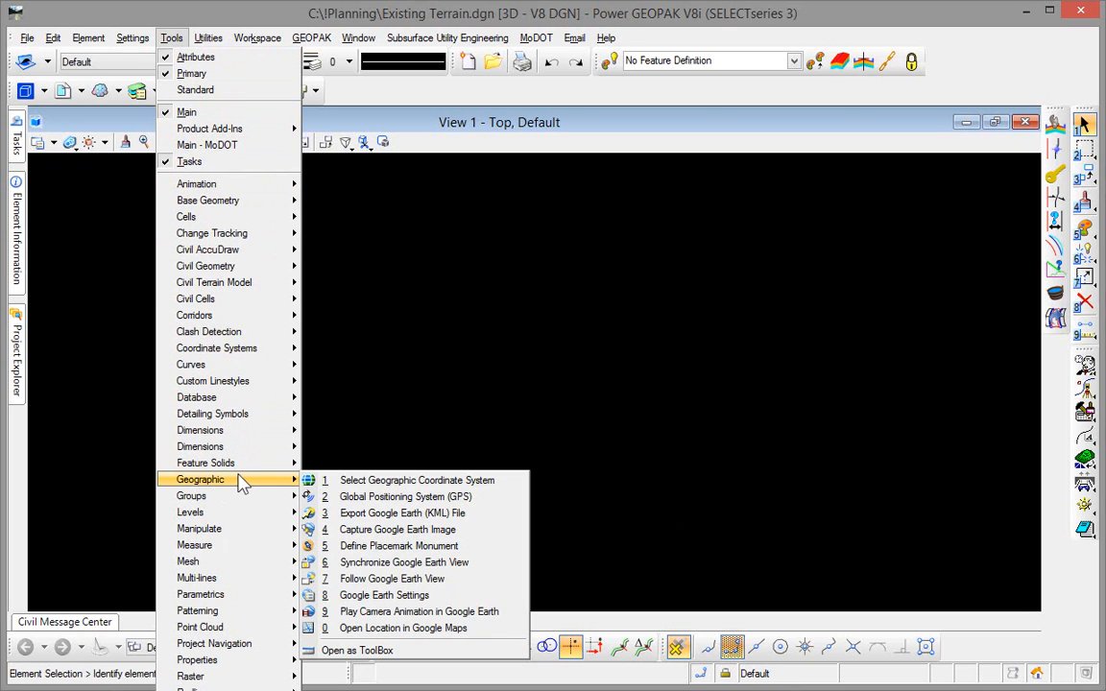
pyautogui.moveTo(269, 479)
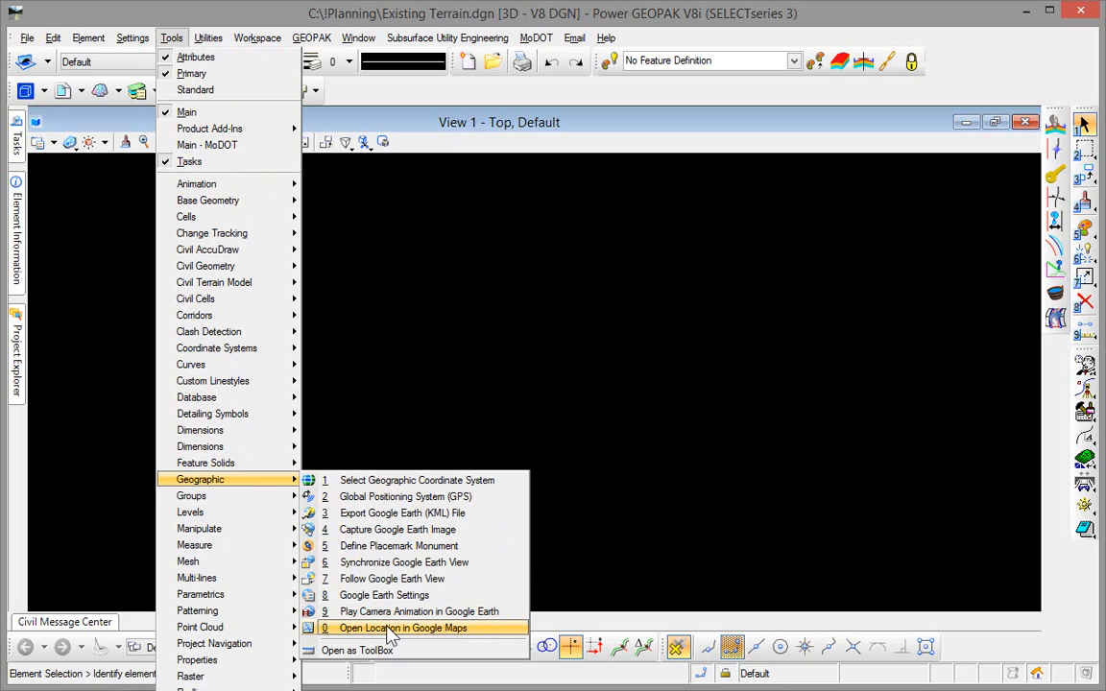
pyautogui.click(357, 651)
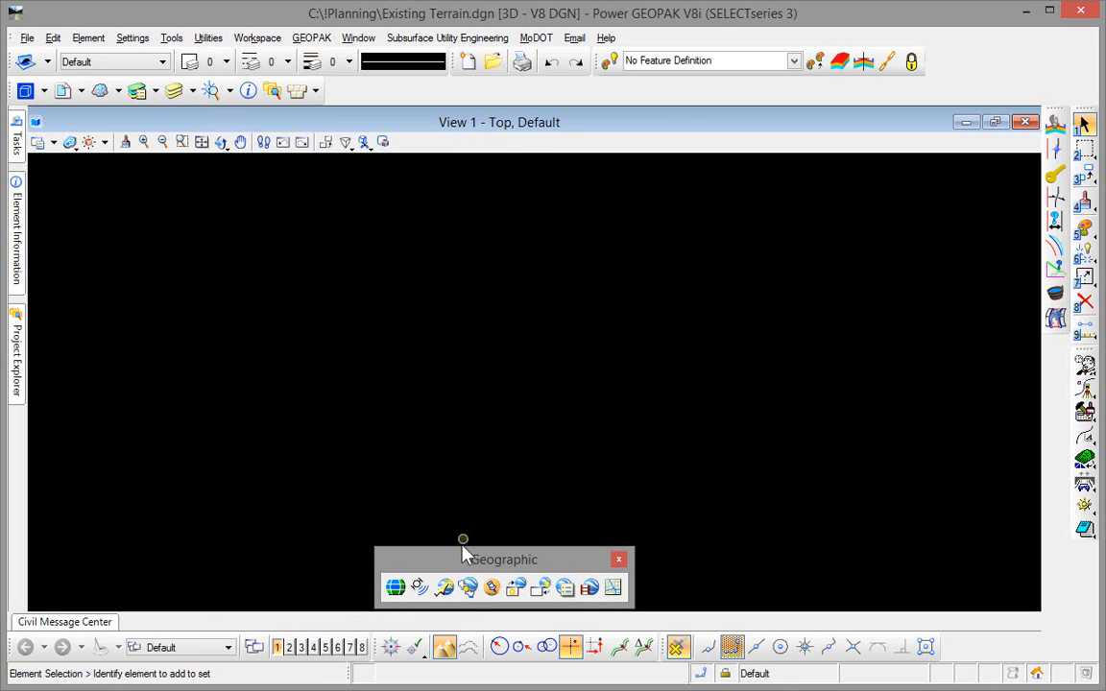
pyautogui.moveTo(463, 551); pyautogui.dragTo(432, 174)
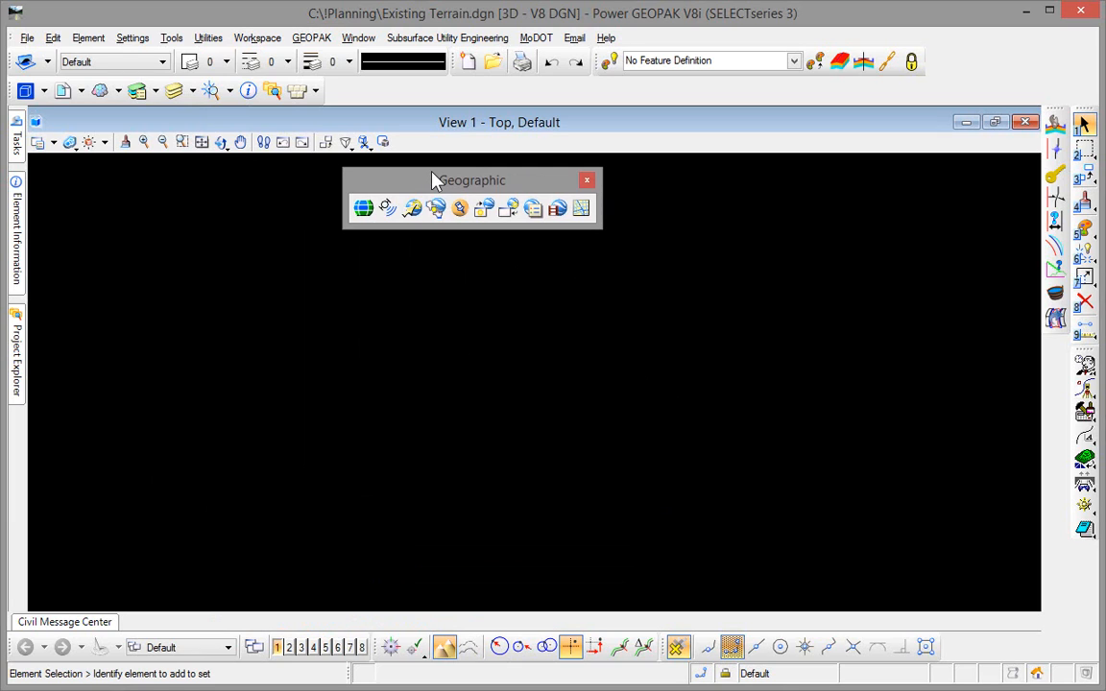
pyautogui.click(362, 210)
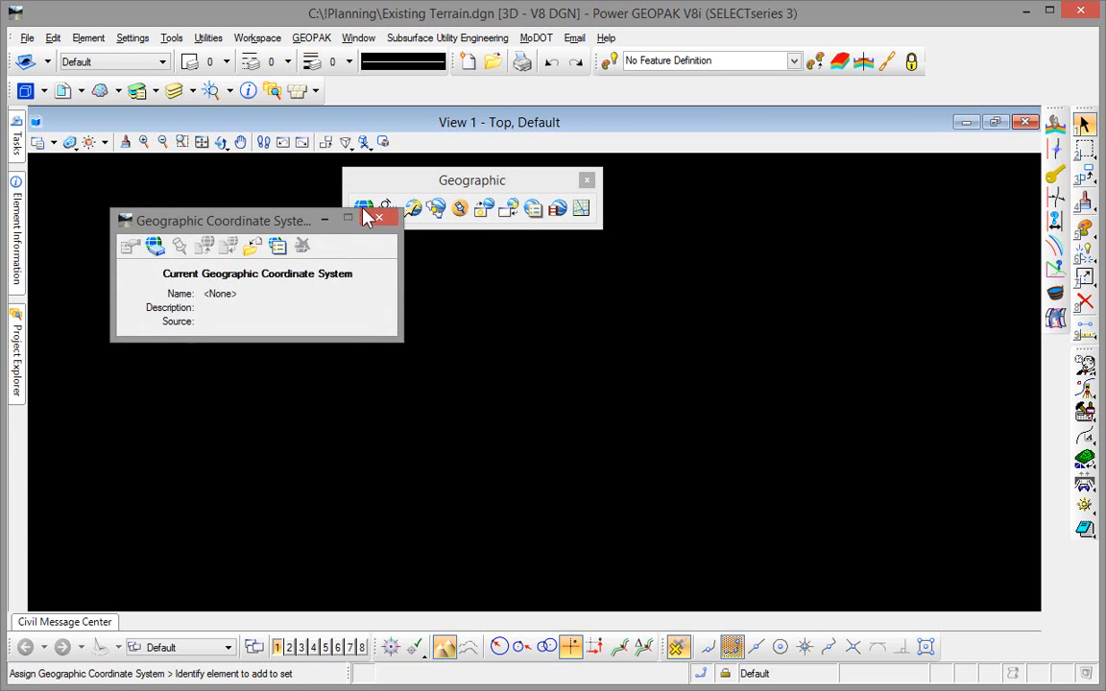
pyautogui.click(155, 247)
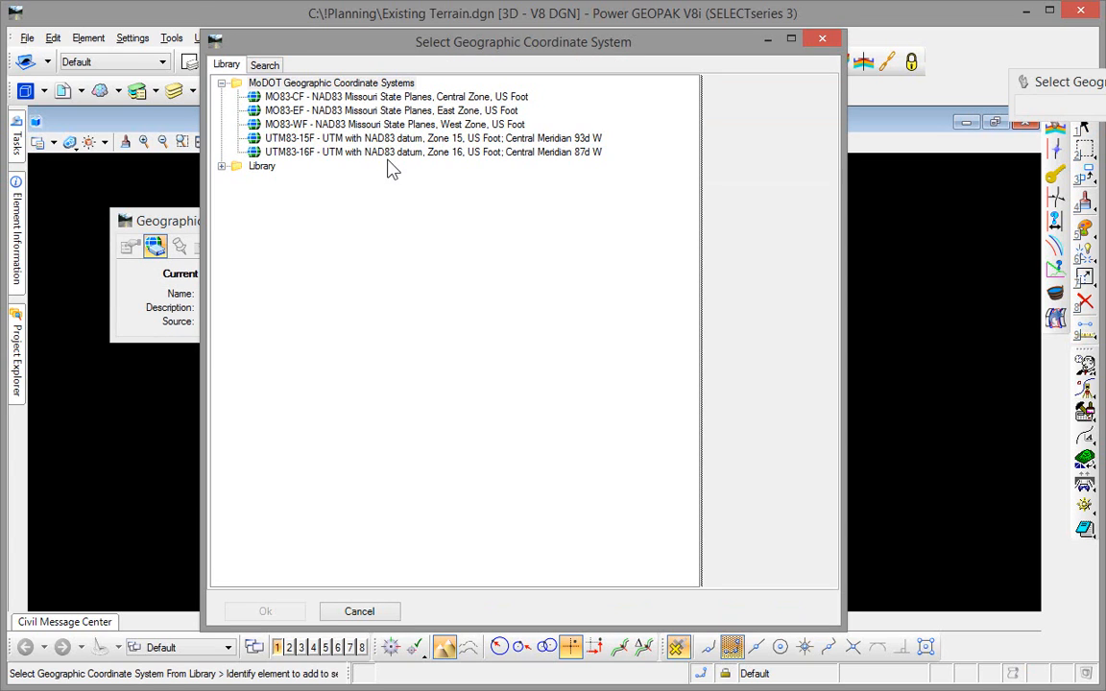
pyautogui.click(362, 125)
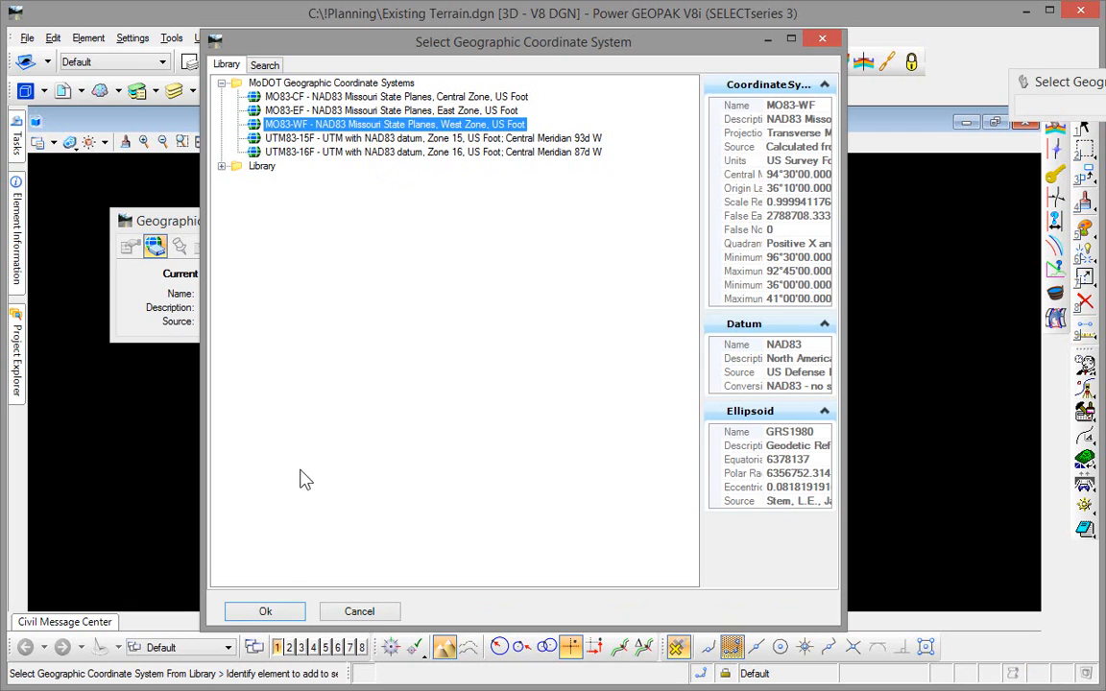
pyautogui.click(265, 612)
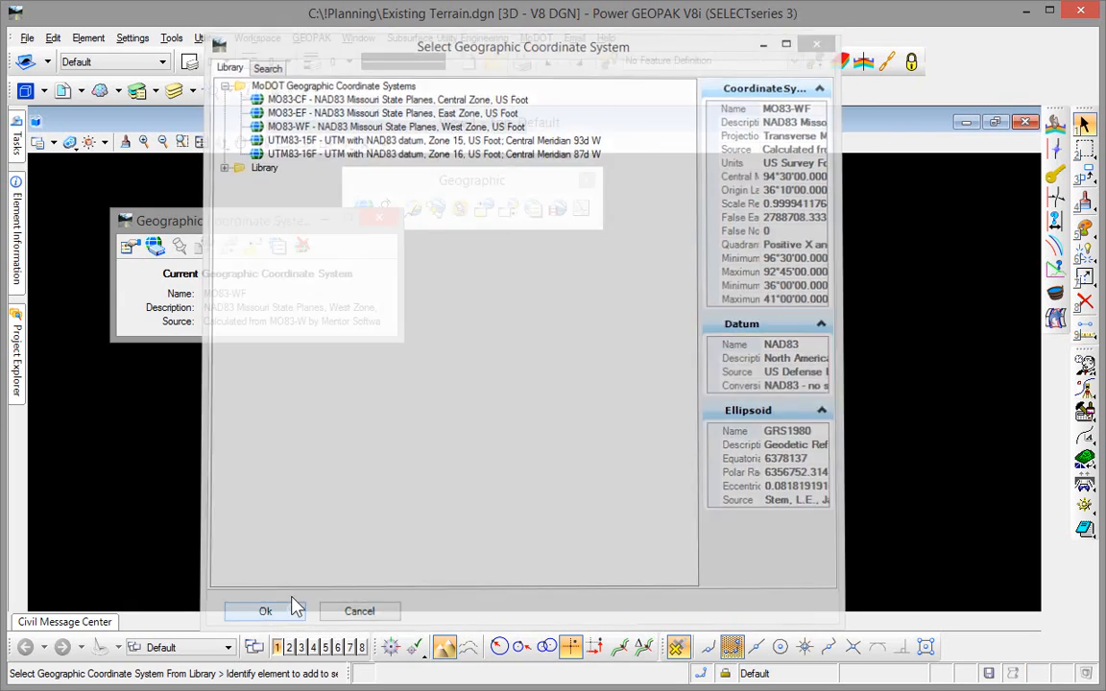
# - Save the file's settings and close the geographic coordinate system window and the Geographic toolbox
pyautogui.click(27, 37)
pyautogui.click(67, 163)
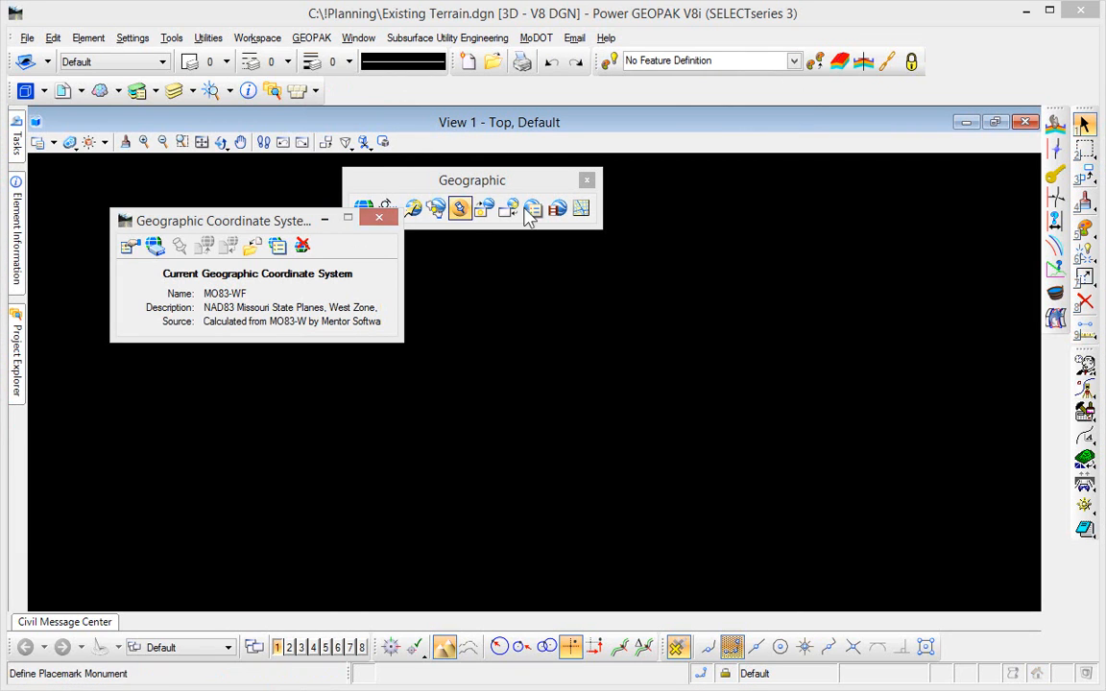
pyautogui.click(380, 220)
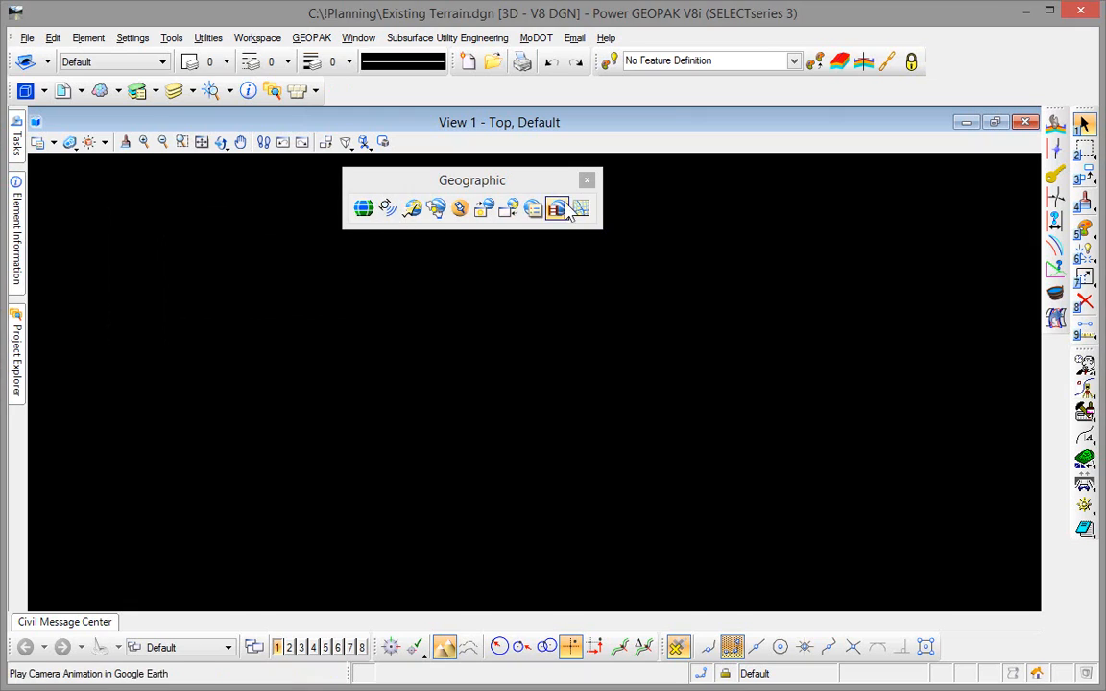
pyautogui.click(587, 181)
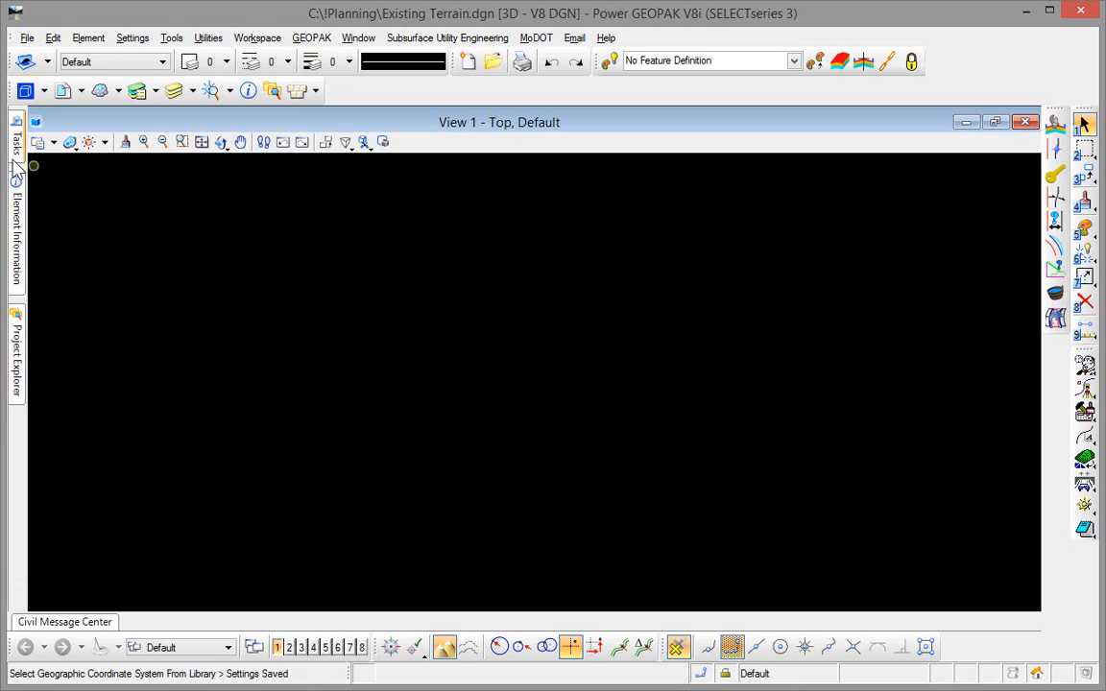
# - Start creating a terrain model from file, using J7P0428I-9.tin from the !Planning folder as the source
pyautogui.moveTo(15, 154)
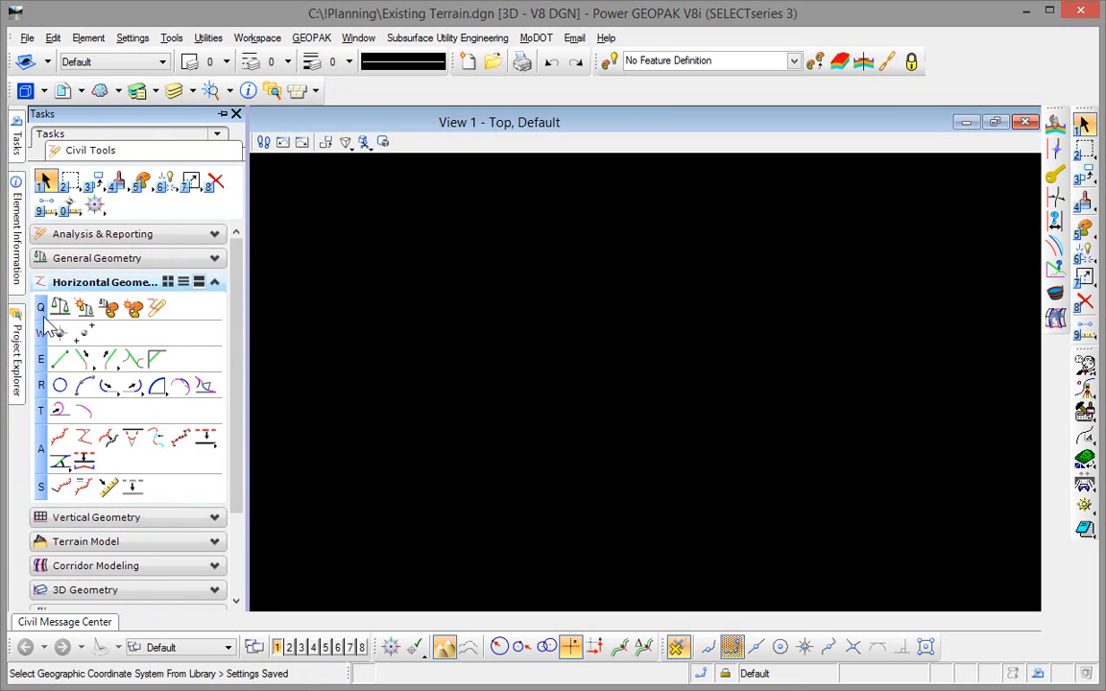
pyautogui.click(90, 542)
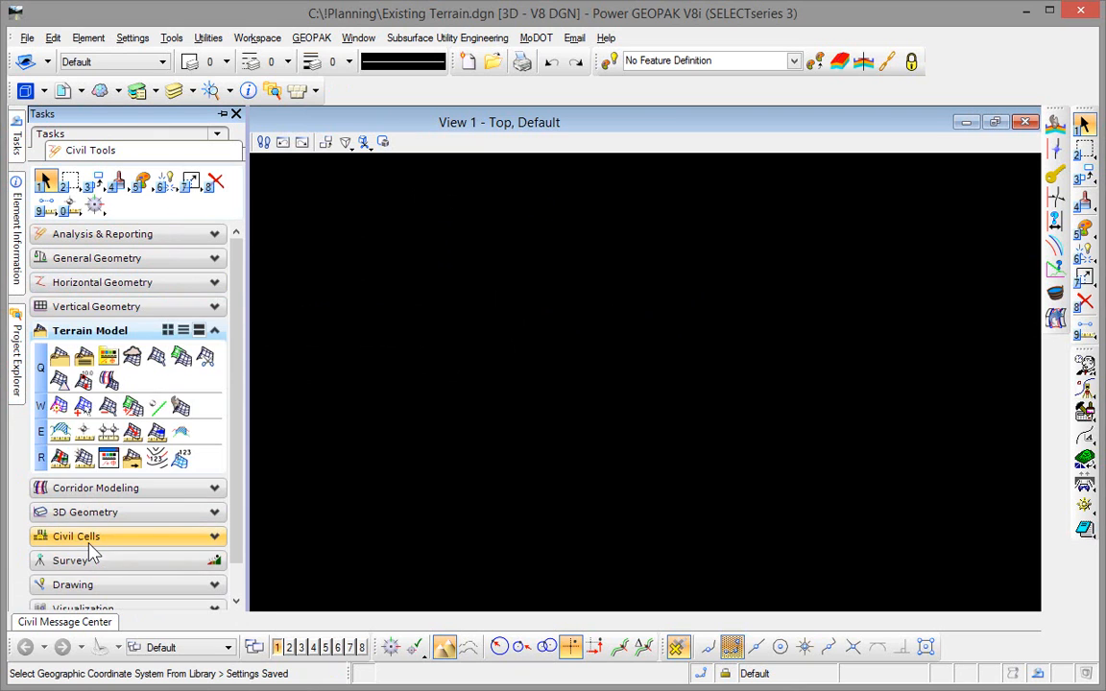
pyautogui.click(58, 363)
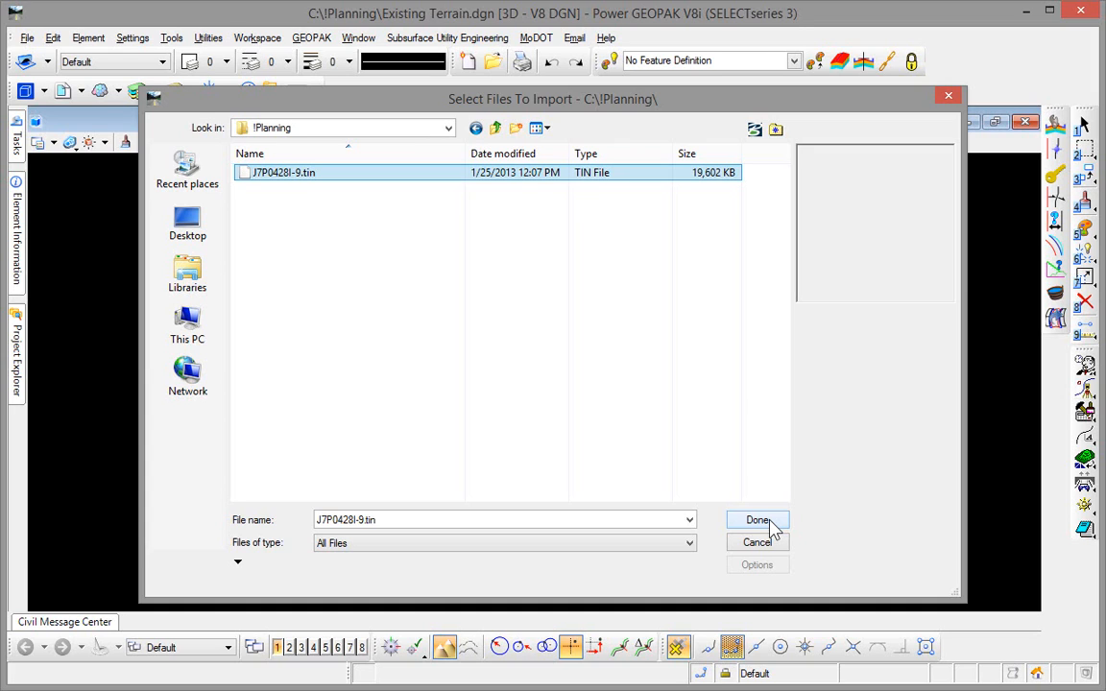
pyautogui.click(775, 523)
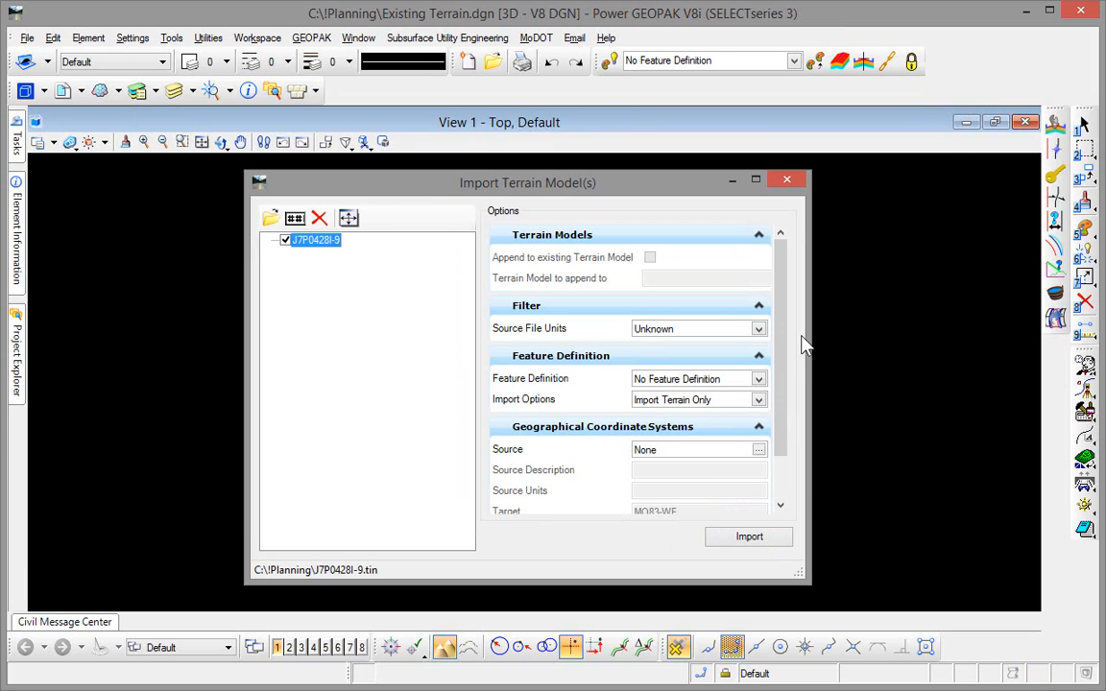
# - Import the terrain with US Survey Feet source units and the Existing Boundary feature definition, fit it in the view and close the import window
pyautogui.click(759, 329)
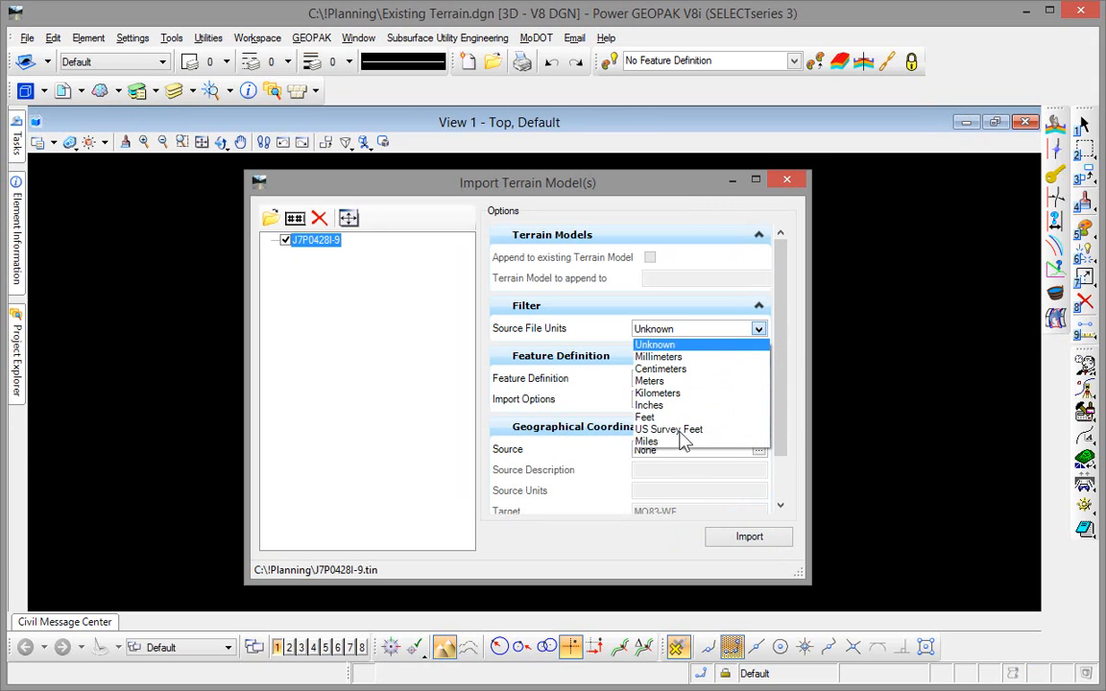
pyautogui.click(676, 430)
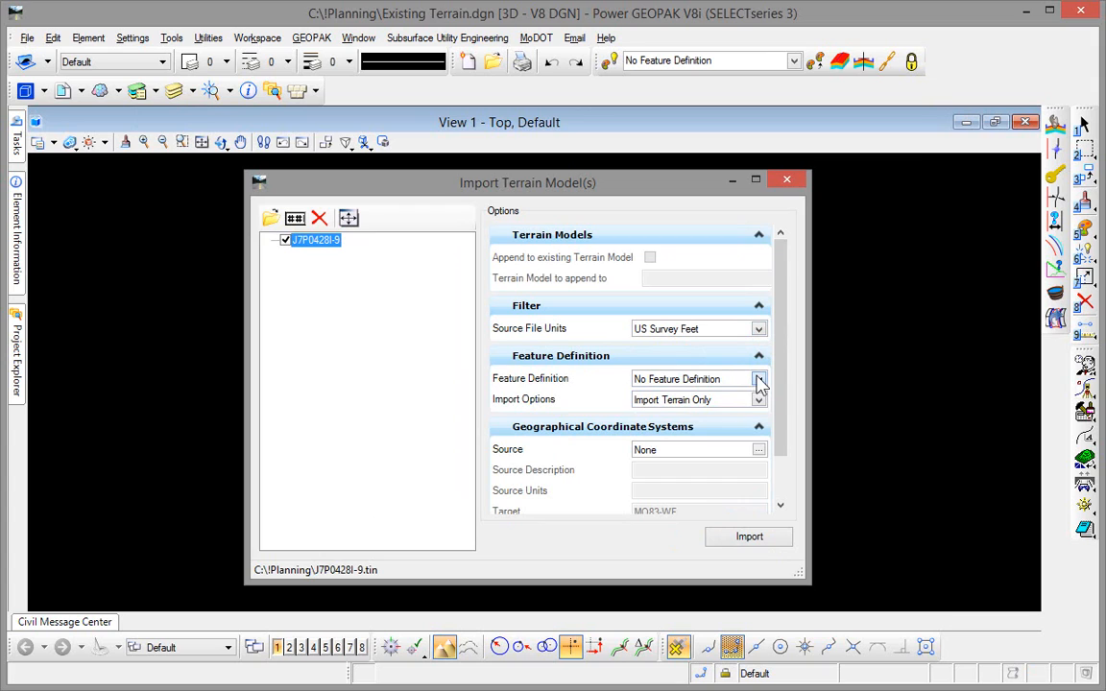
pyautogui.click(759, 380)
pyautogui.click(644, 425)
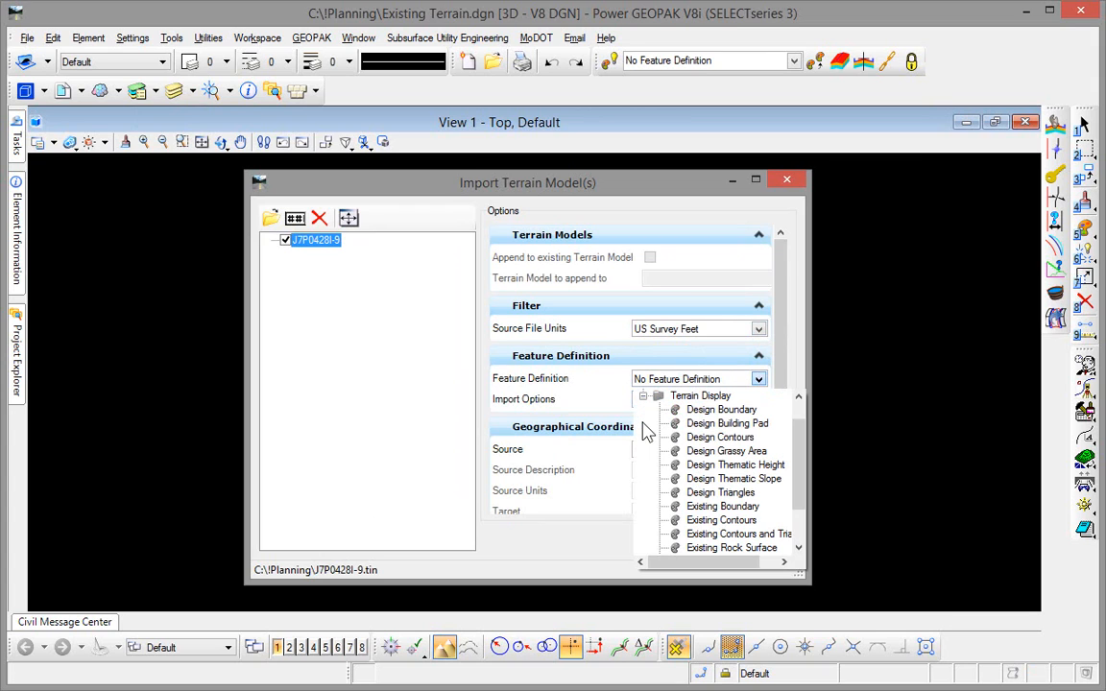
pyautogui.click(715, 509)
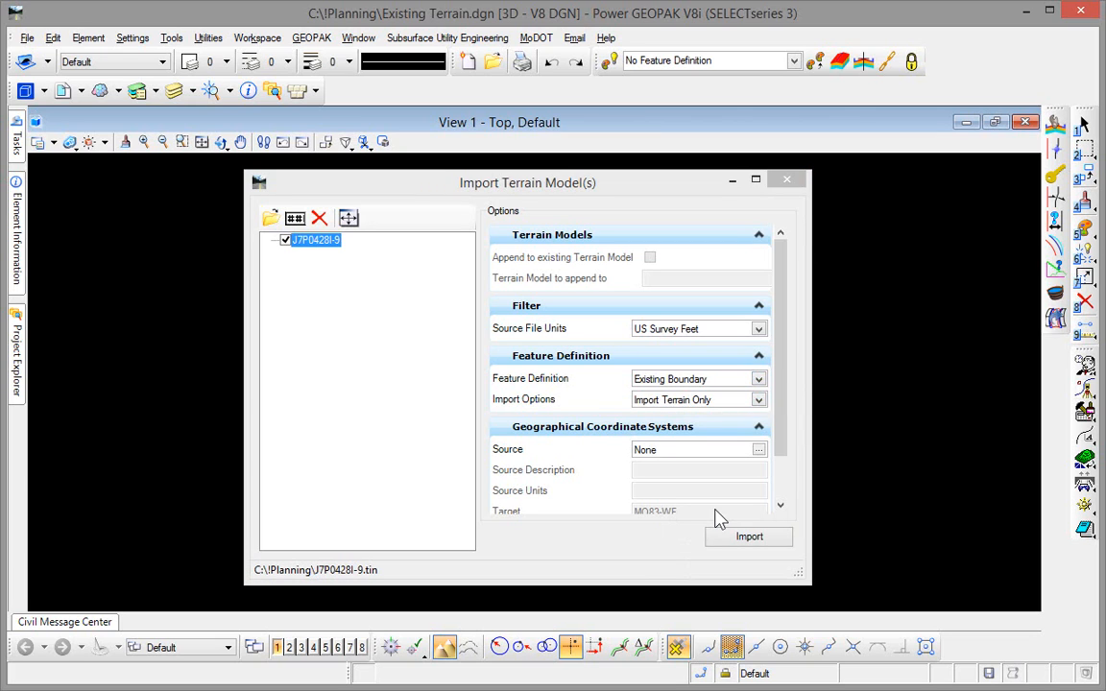
pyautogui.click(749, 538)
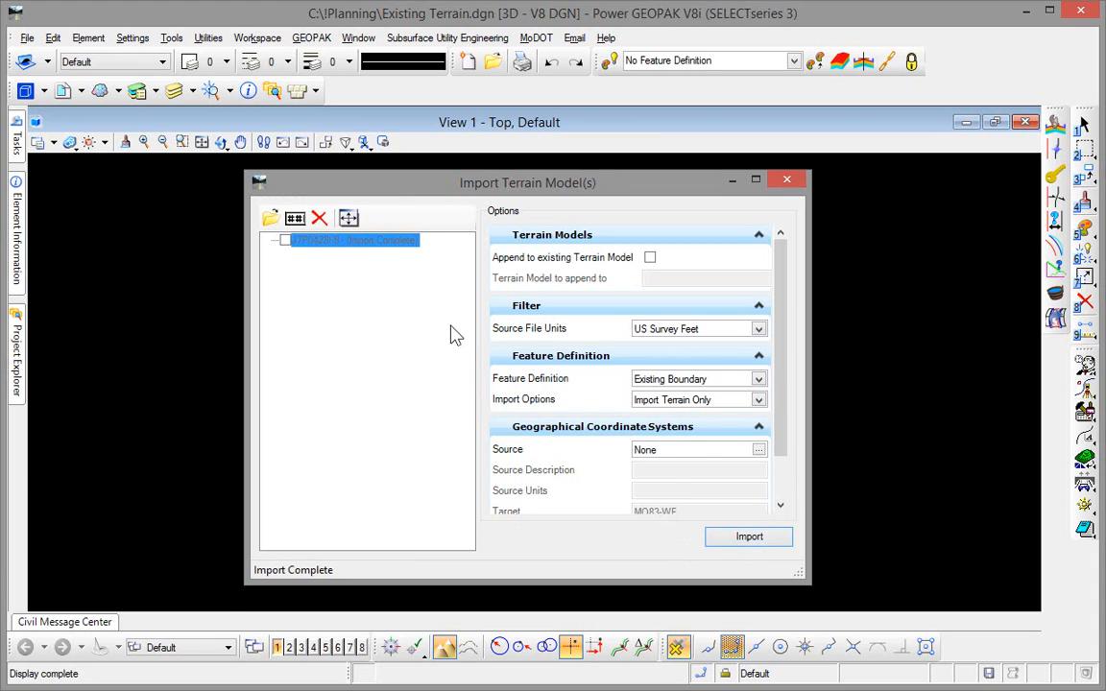
pyautogui.click(349, 219)
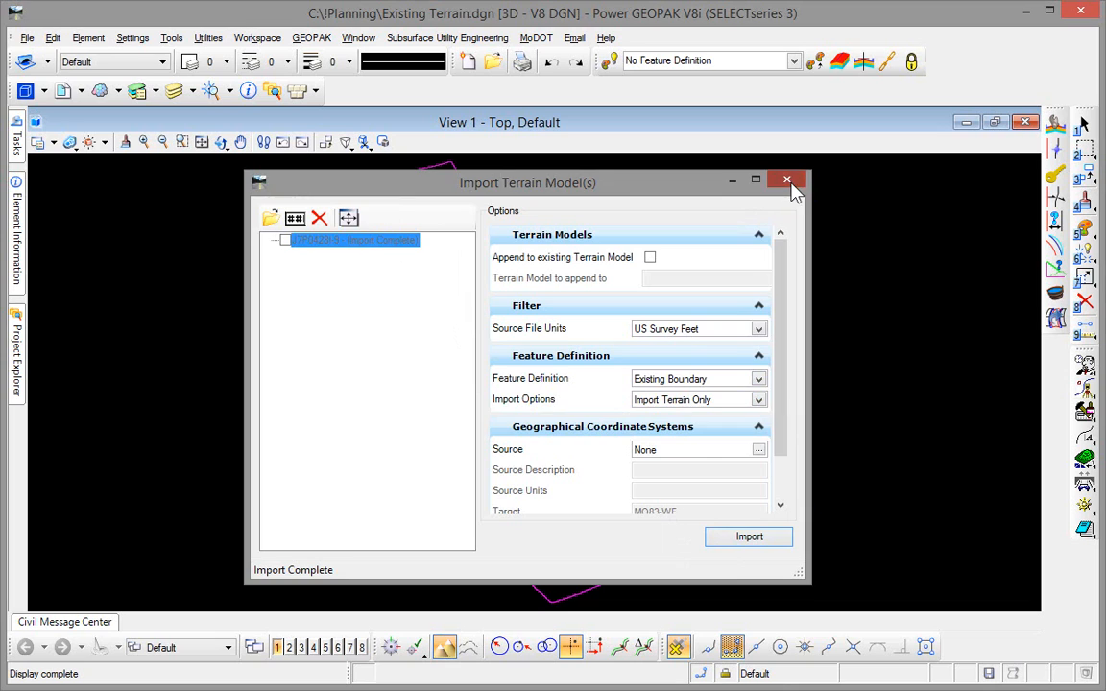
pyautogui.click(789, 182)
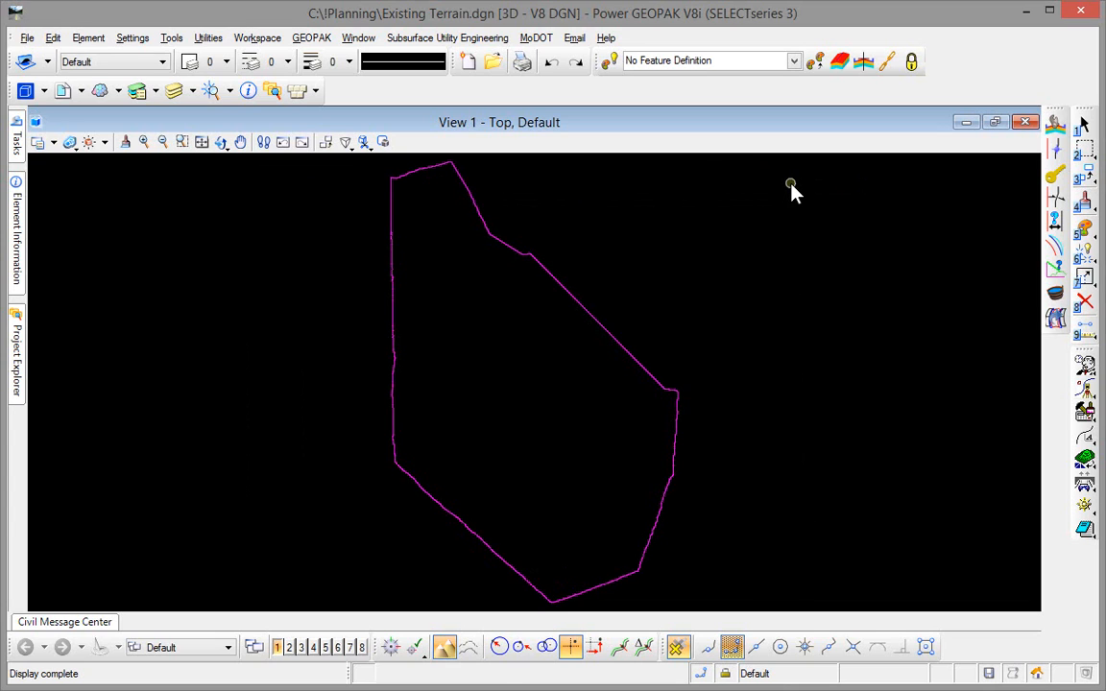
# - Change the feature definition of the imported terrain model to Existing Contours
pyautogui.click(532, 263)
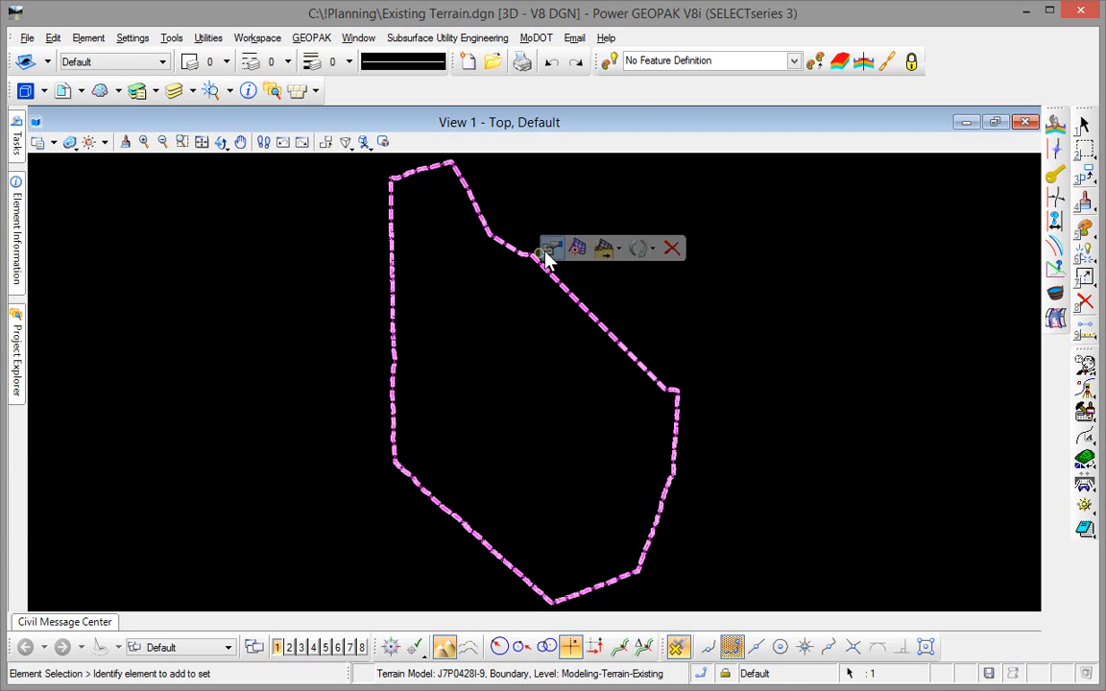
pyautogui.moveTo(552, 255)
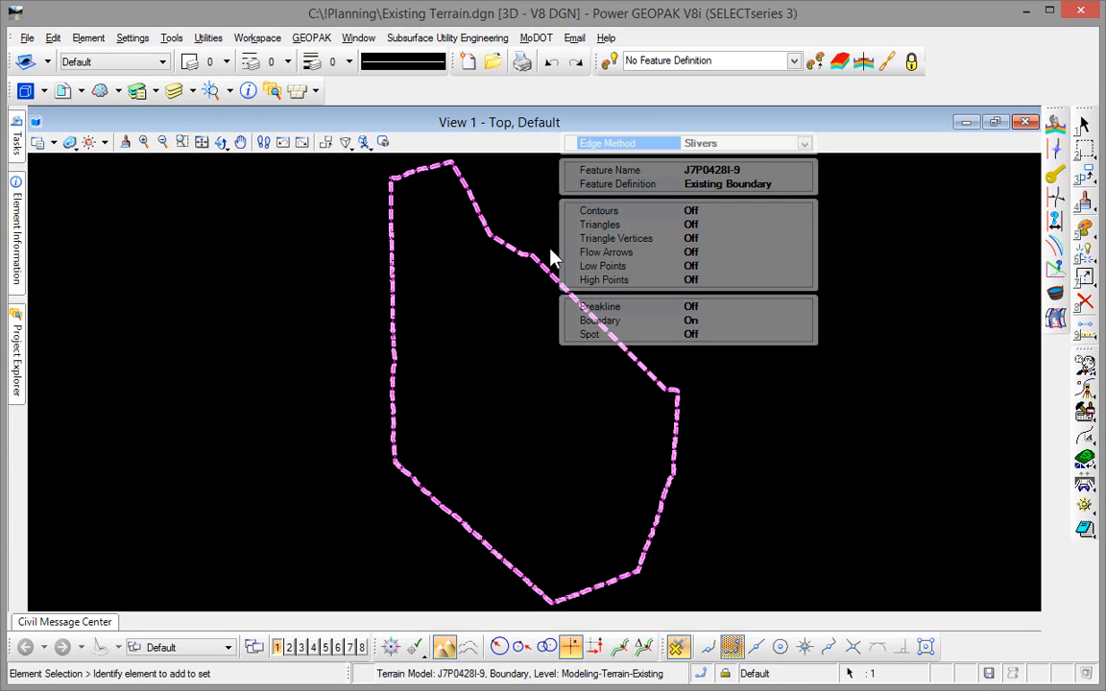
pyautogui.click(805, 184)
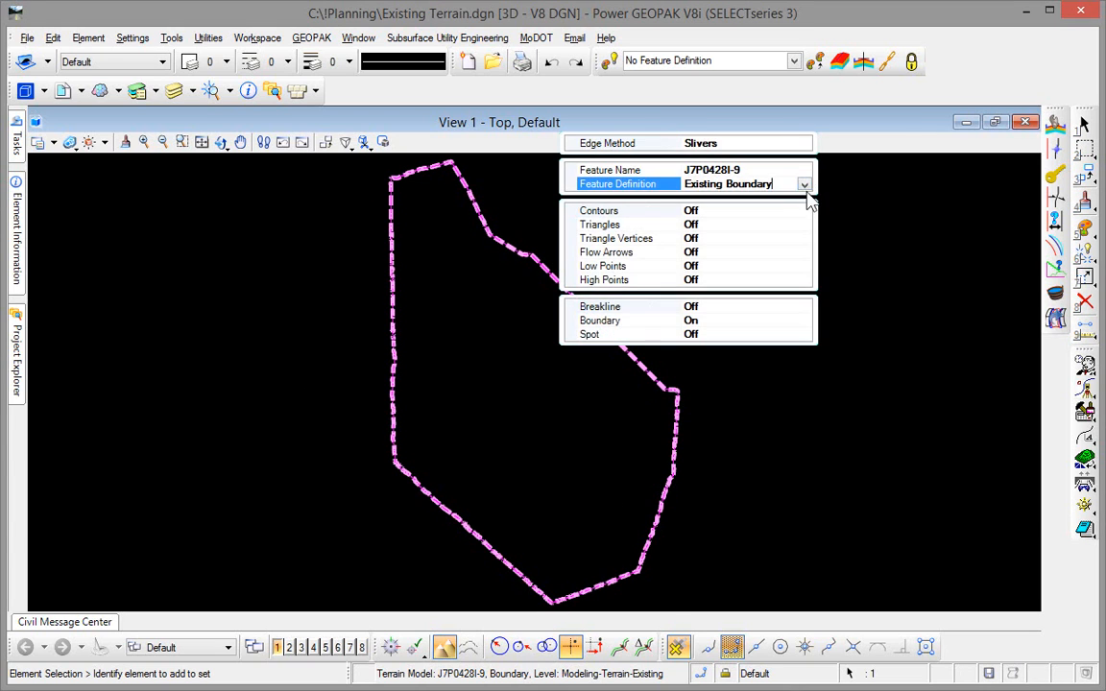
pyautogui.click(805, 184)
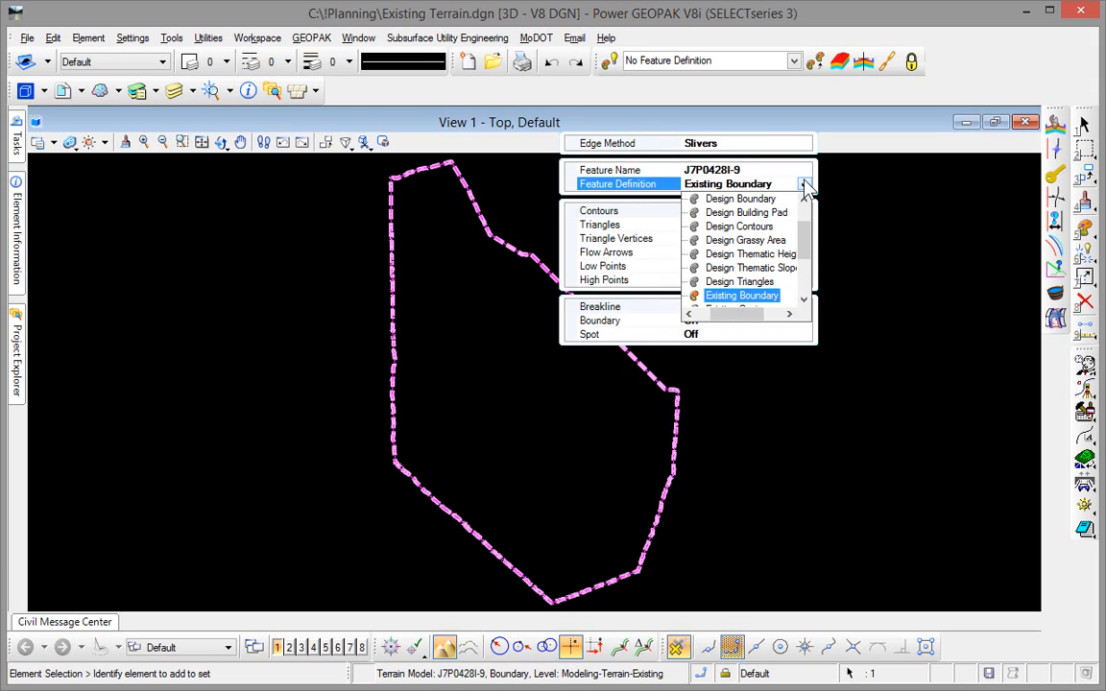
pyautogui.moveTo(805, 242); pyautogui.dragTo(807, 262)
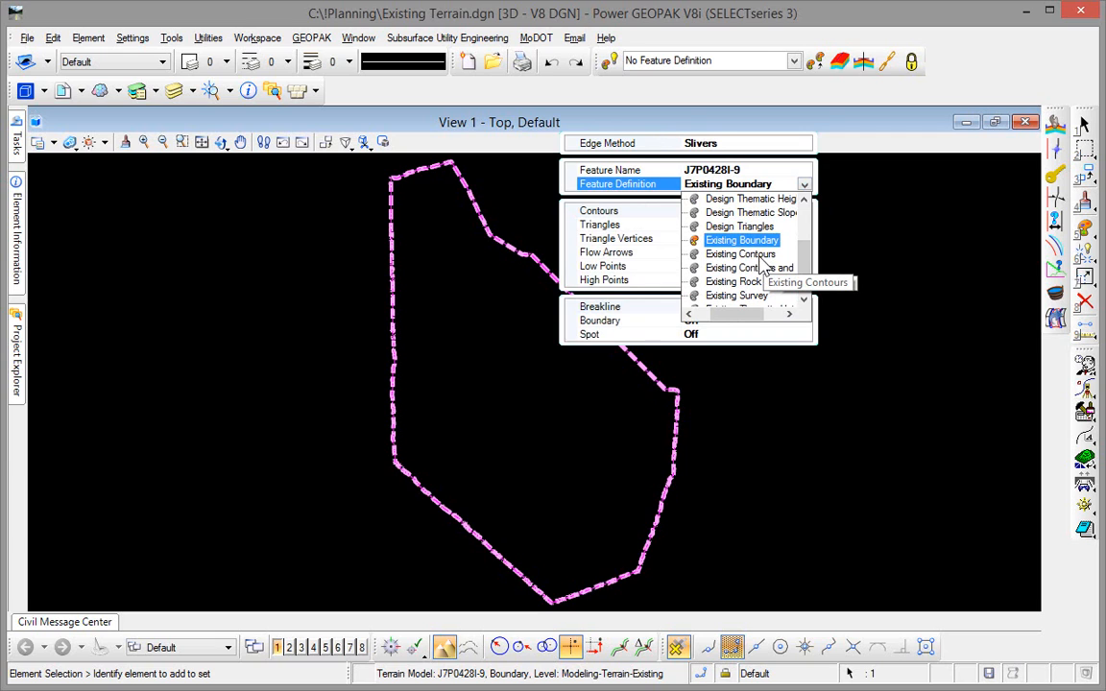
pyautogui.click(758, 255)
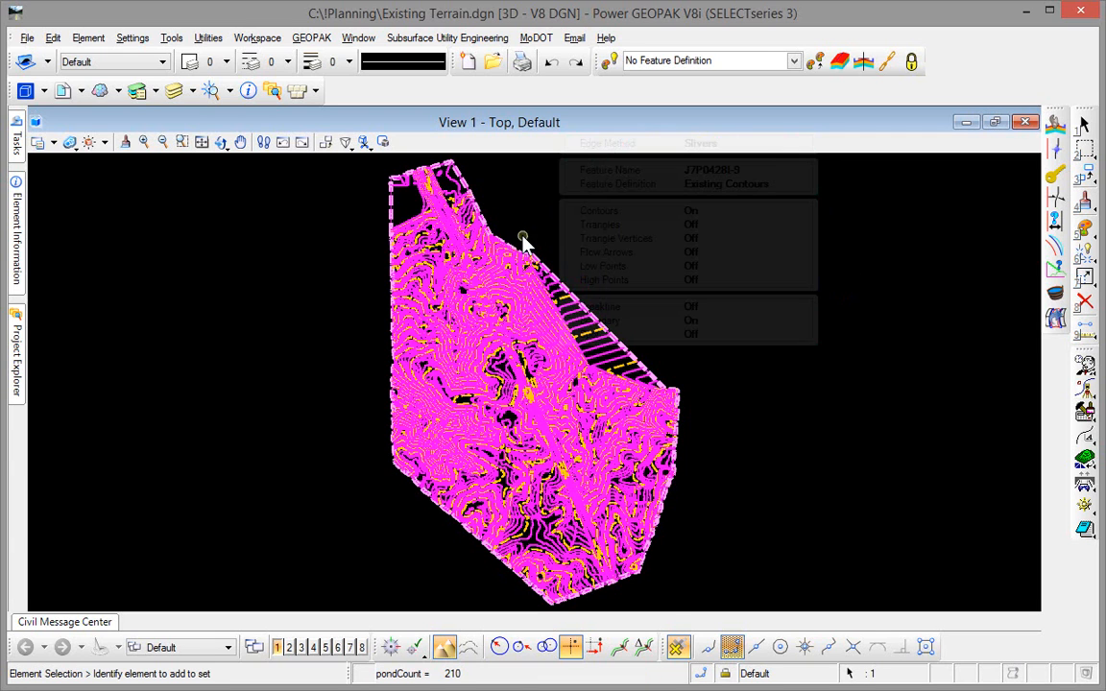
# - Change the terrain model's feature definition back to Existing Boundary
pyautogui.click(567, 297)
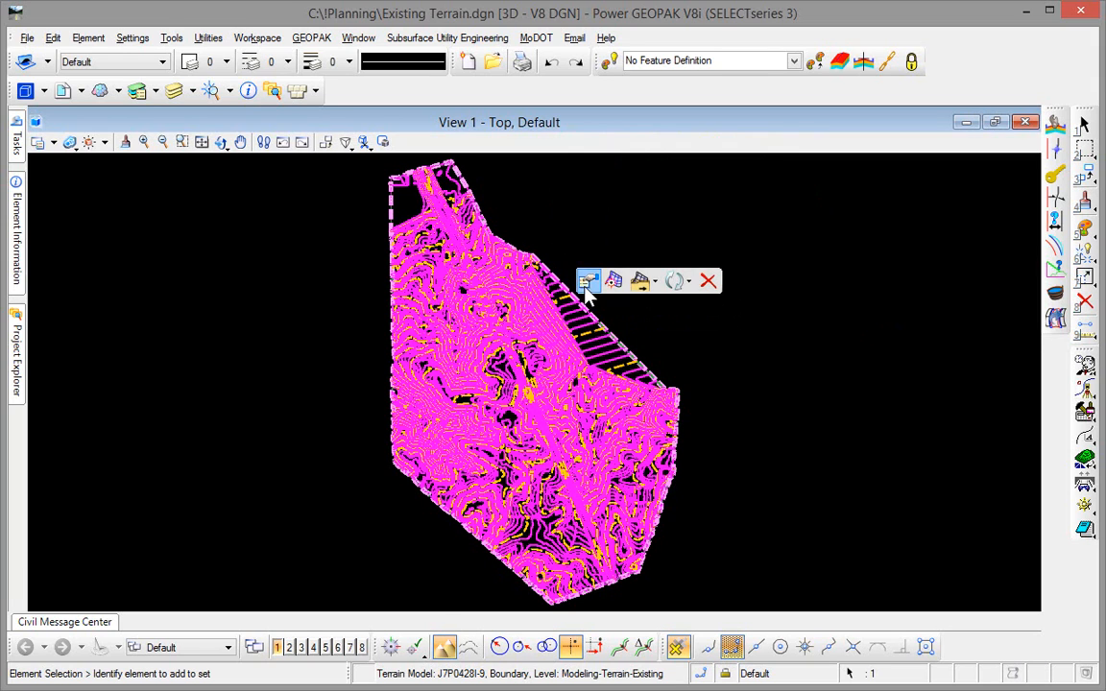
pyautogui.moveTo(587, 295)
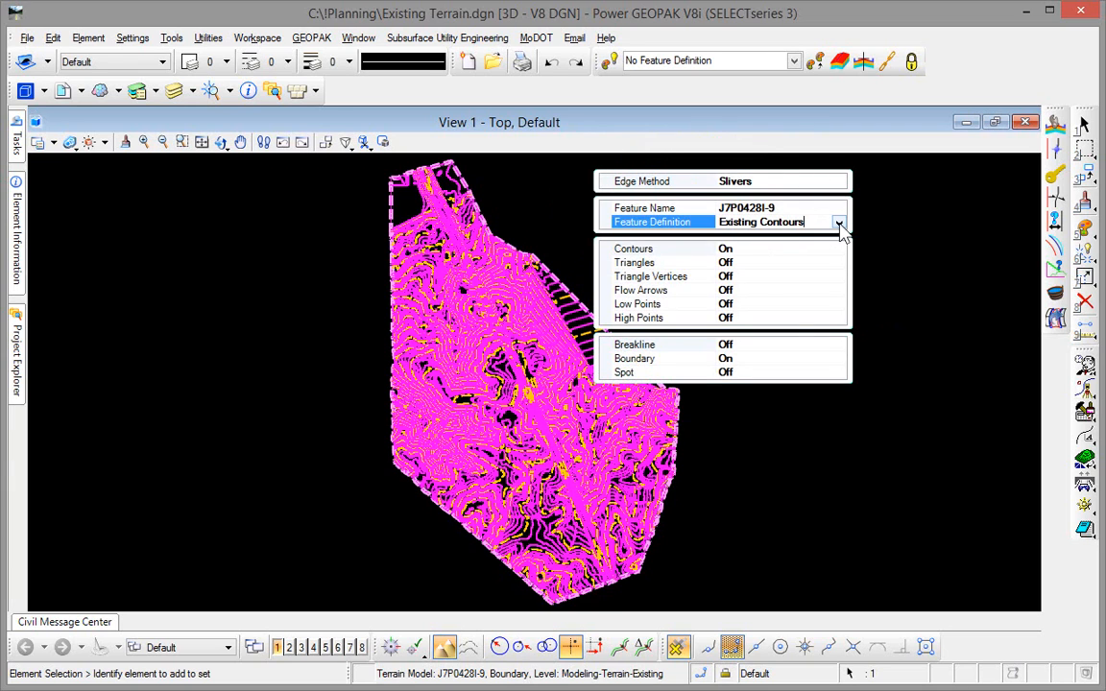
pyautogui.click(839, 223)
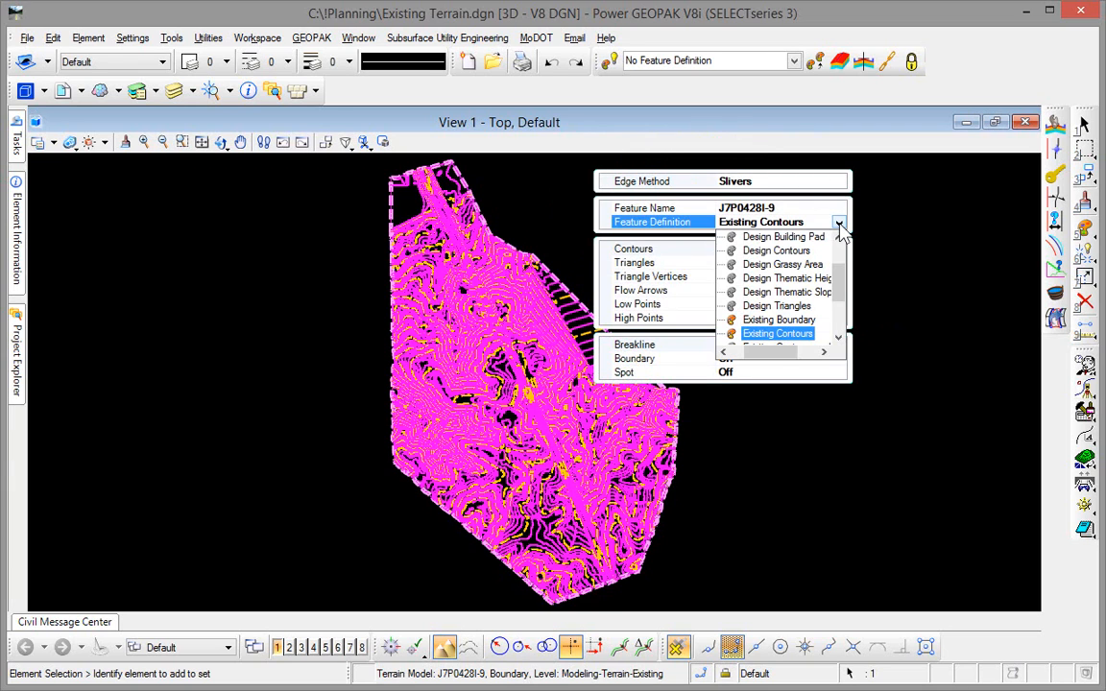
pyautogui.click(815, 320)
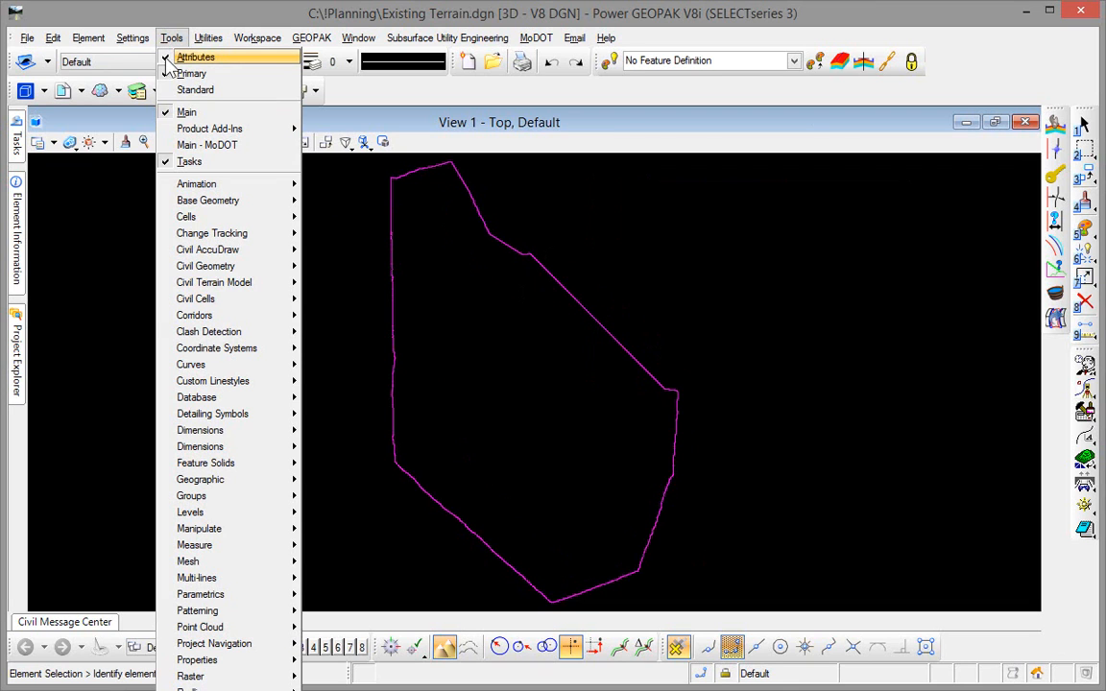
# - Open the Geographic toolbox, export the terrain boundary to Google Earth as Existing Terrain.kmz in the !Planning folder, and minimize Google Earth
pyautogui.moveTo(253, 485)
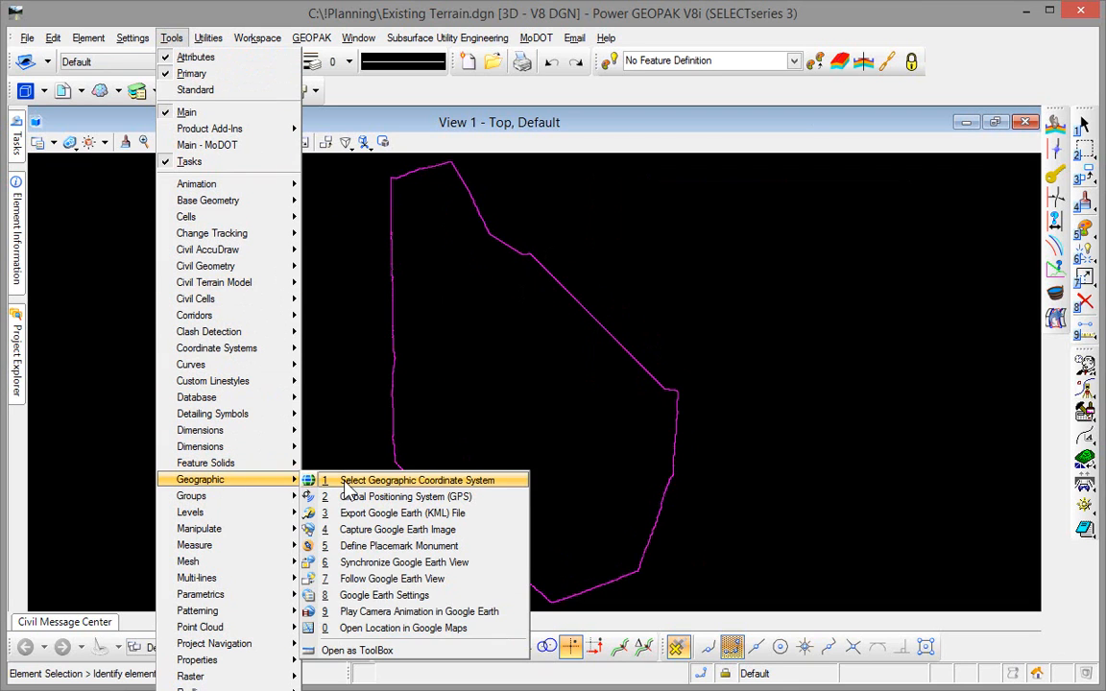
pyautogui.click(382, 652)
pyautogui.moveTo(487, 446); pyautogui.dragTo(800, 173)
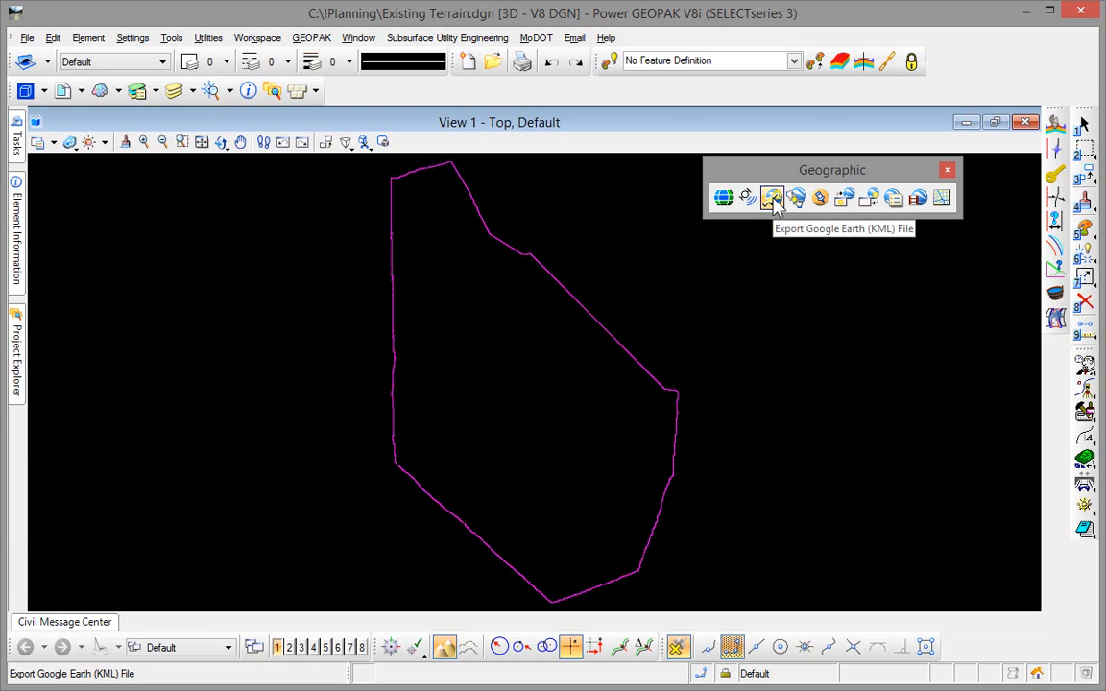
pyautogui.click(772, 198)
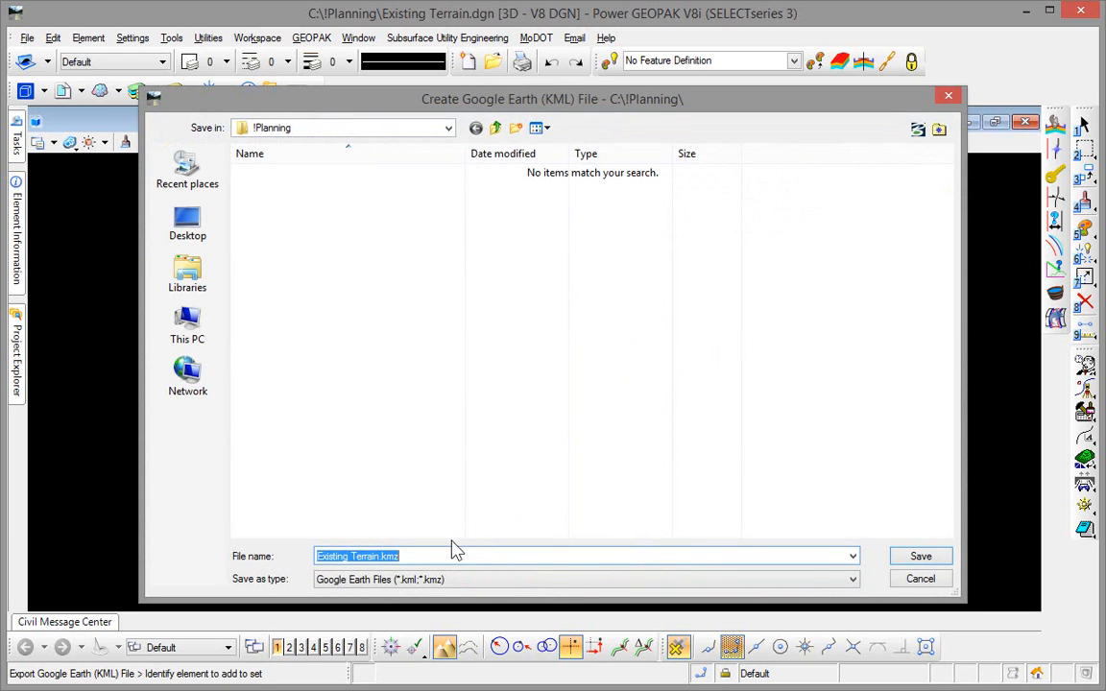
pyautogui.click(919, 557)
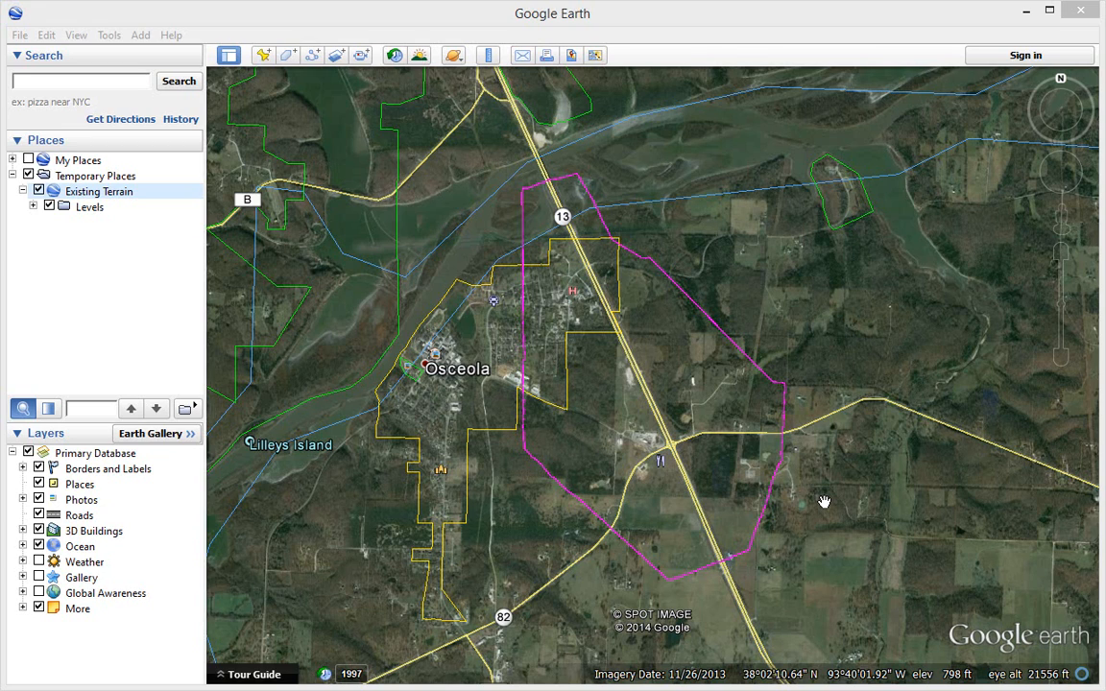
pyautogui.click(1027, 11)
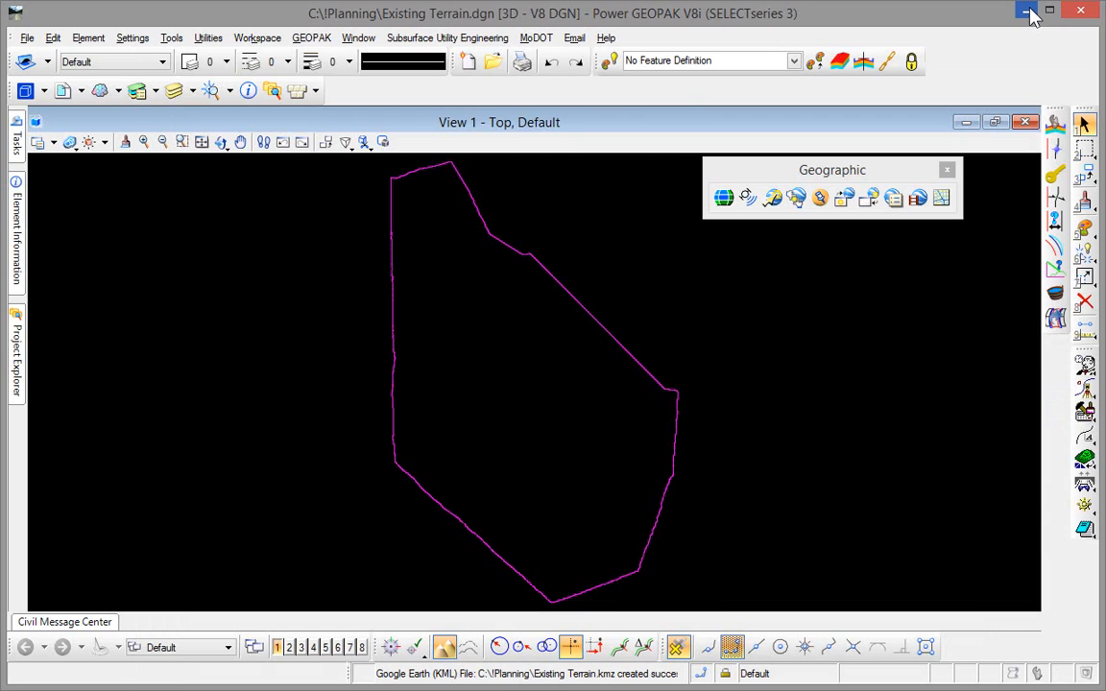
# - Capture the current Google Earth image into View 1 and set the view's display style to Transparent
pyautogui.click(797, 199)
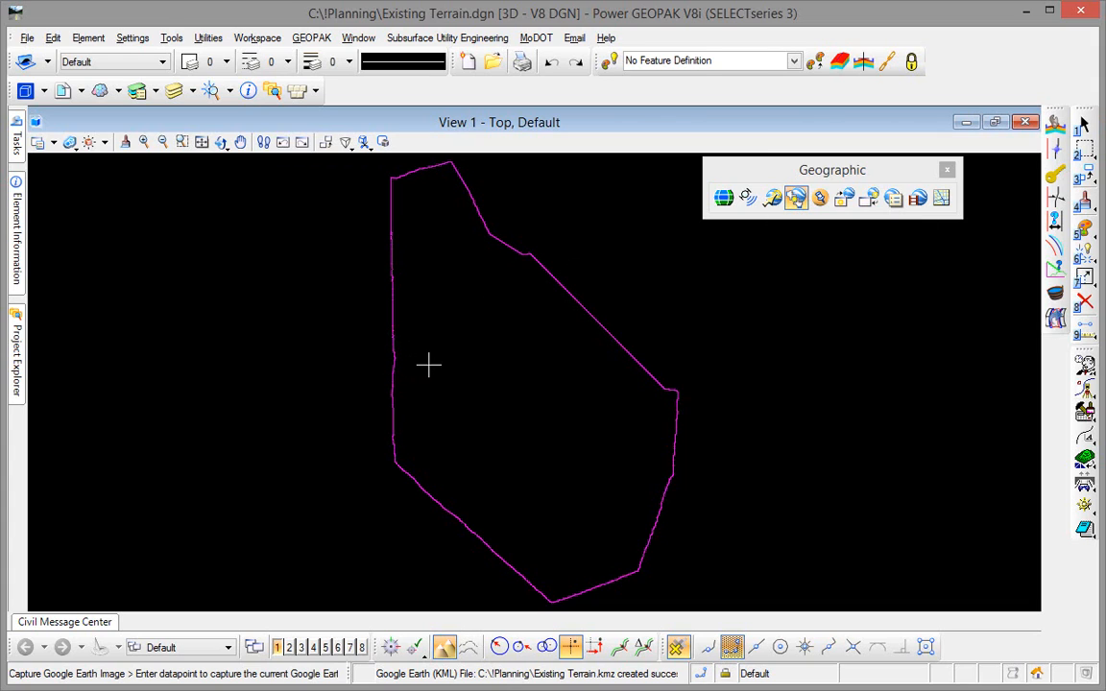
pyautogui.click(520, 348)
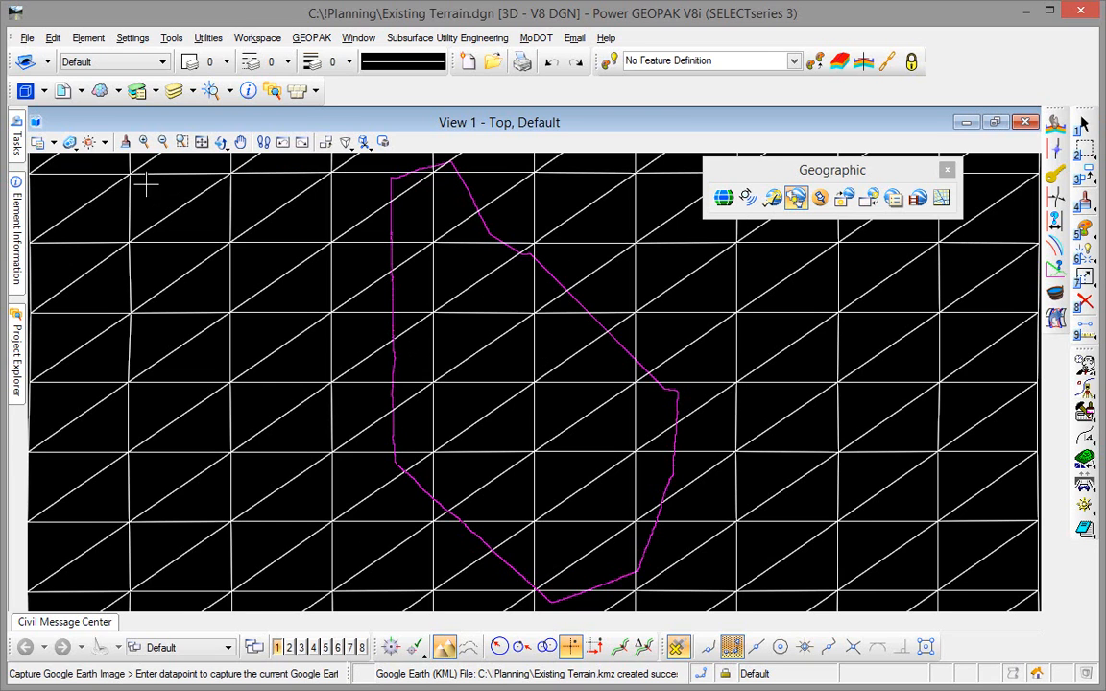
pyautogui.click(37, 123)
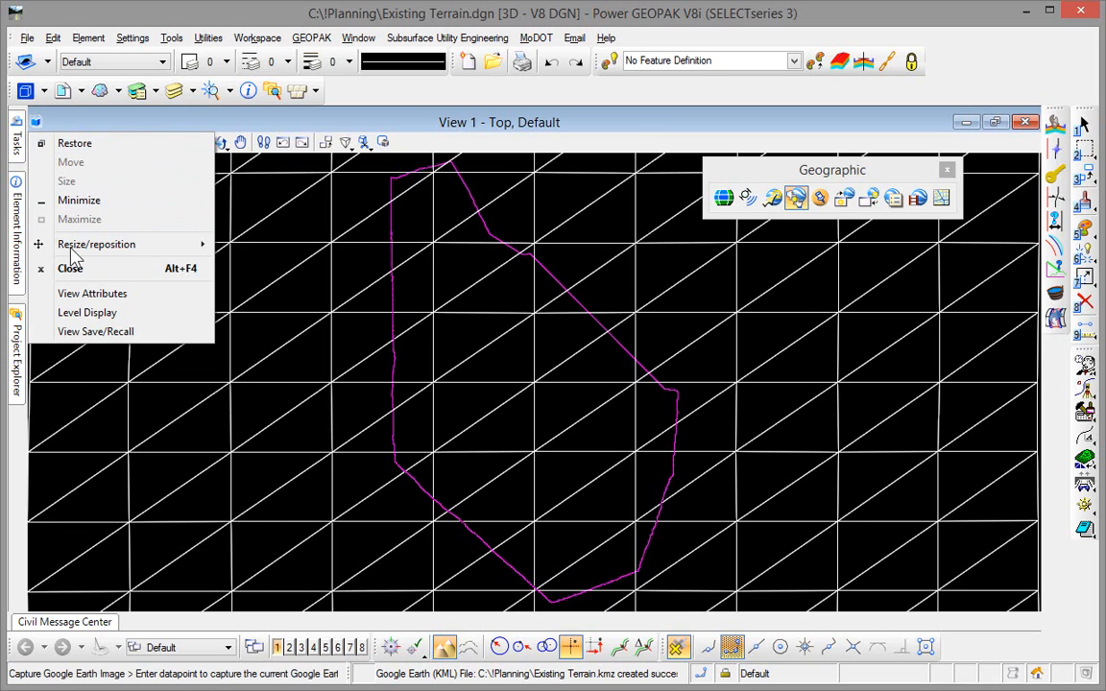
pyautogui.click(91, 293)
pyautogui.click(352, 215)
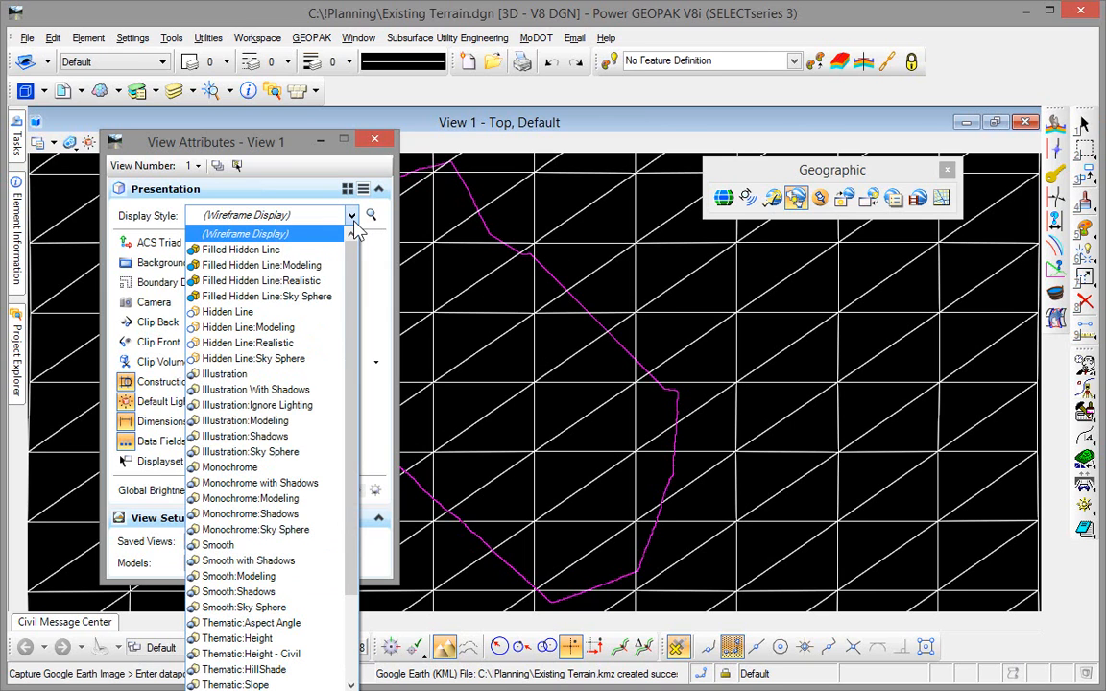
pyautogui.scroll(-2, 288, 442)
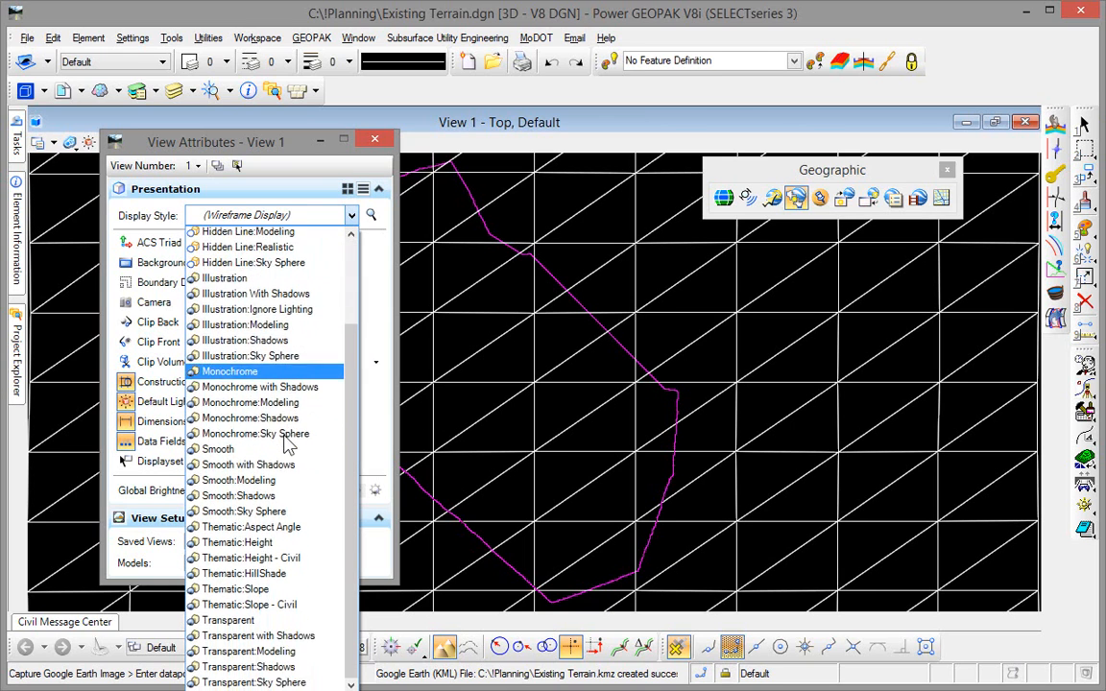
pyautogui.click(254, 608)
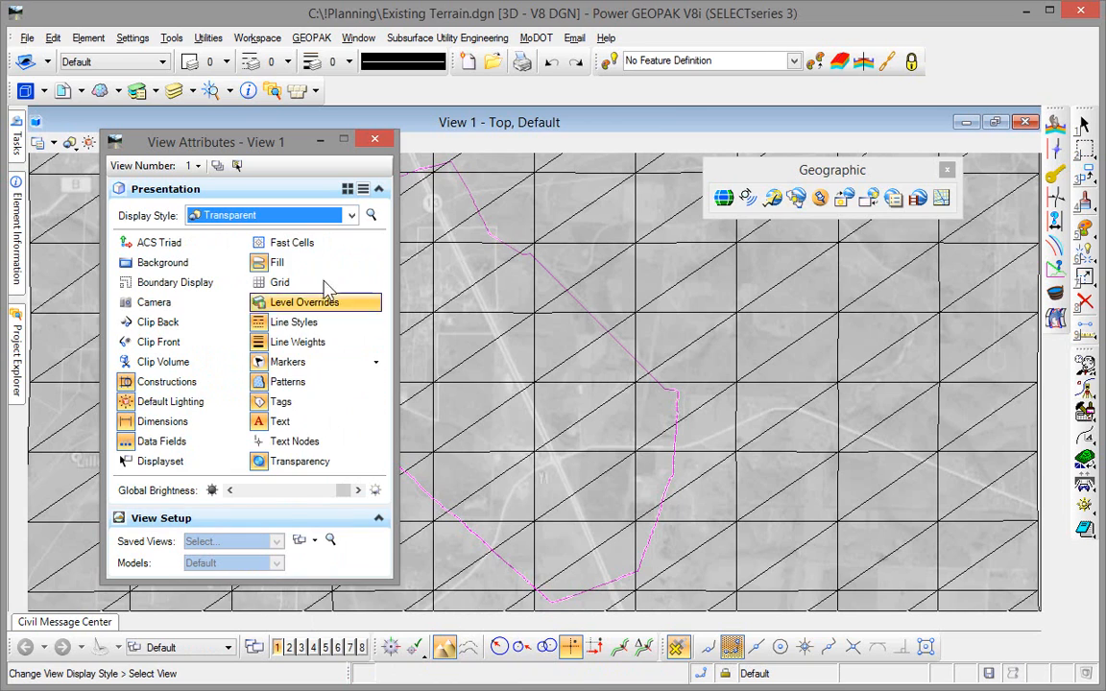
pyautogui.click(374, 140)
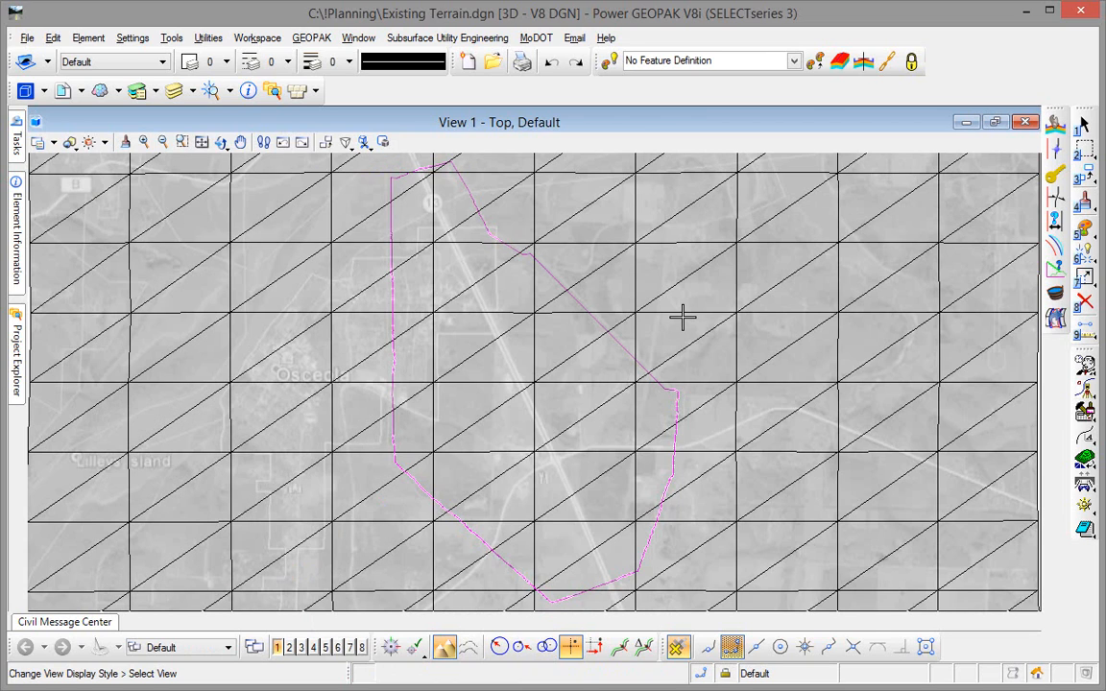
# - Save the file's settings and create a new design file named Planning in the !Planning folder
pyautogui.click(27, 38)
pyautogui.click(58, 158)
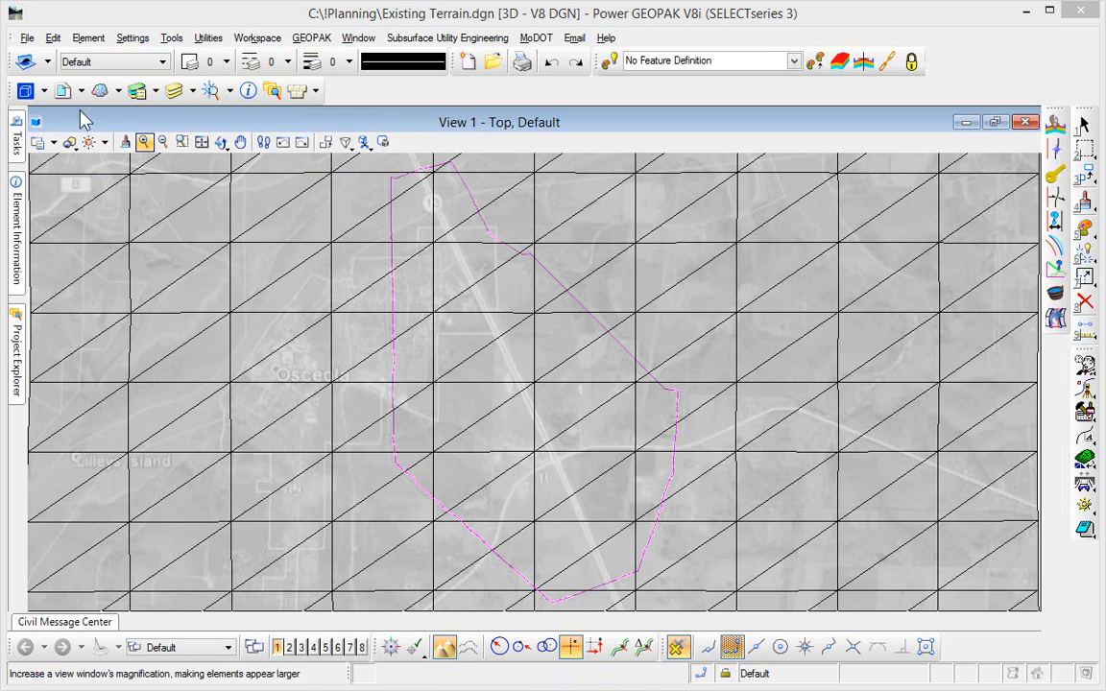
pyautogui.click(28, 37)
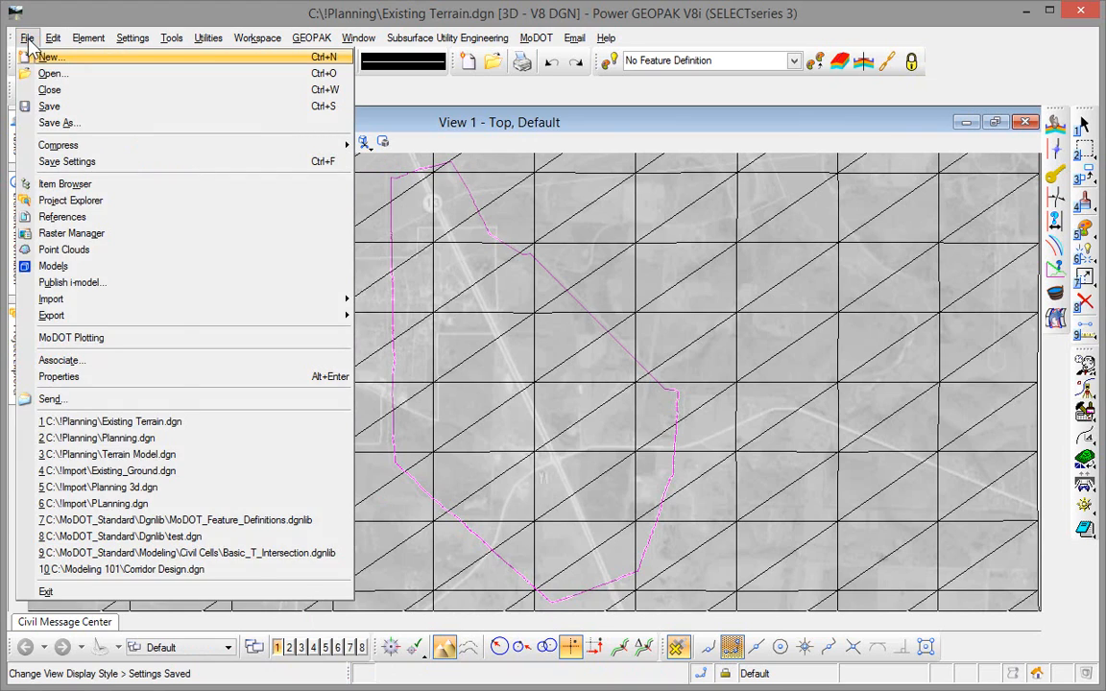
pyautogui.click(48, 57)
pyautogui.write('Planning')
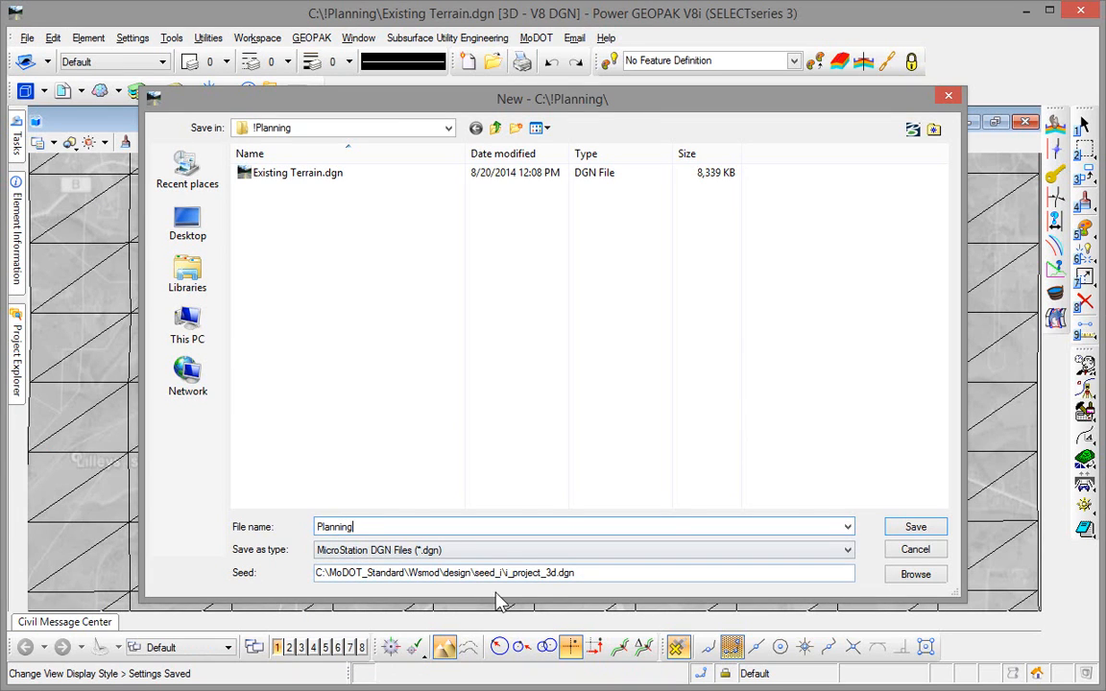
pyautogui.click(915, 528)
# - Assign the MO83-WF Missouri State Planes West Zone coordinate system to the Planning file and save its settings
pyautogui.click(172, 38)
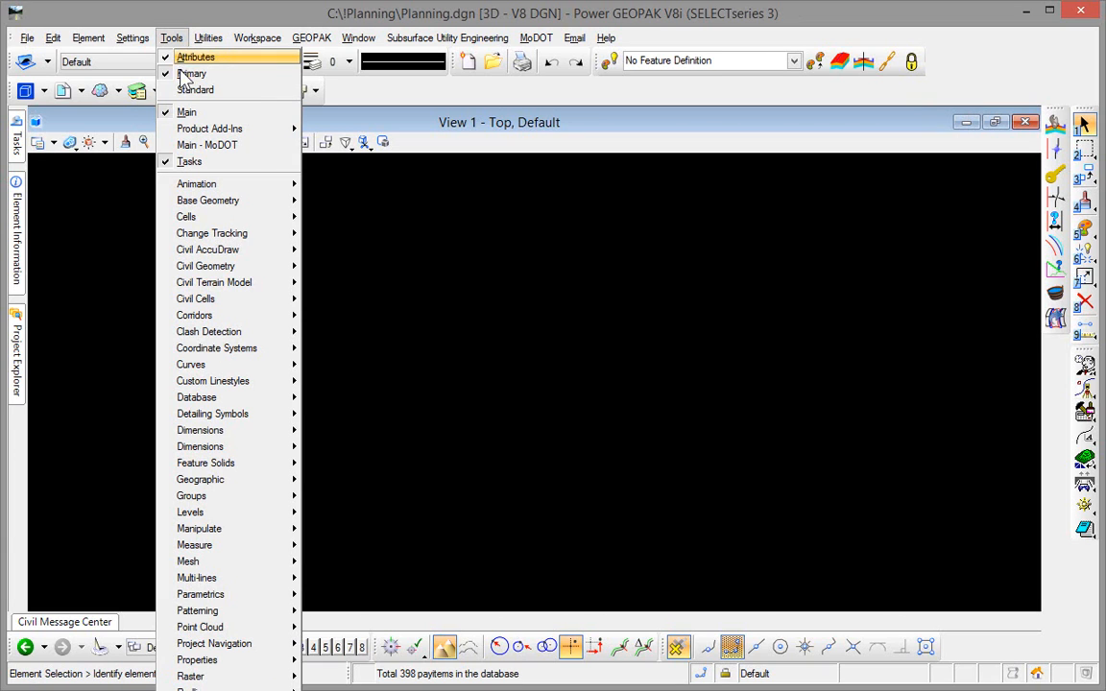
pyautogui.moveTo(220, 483)
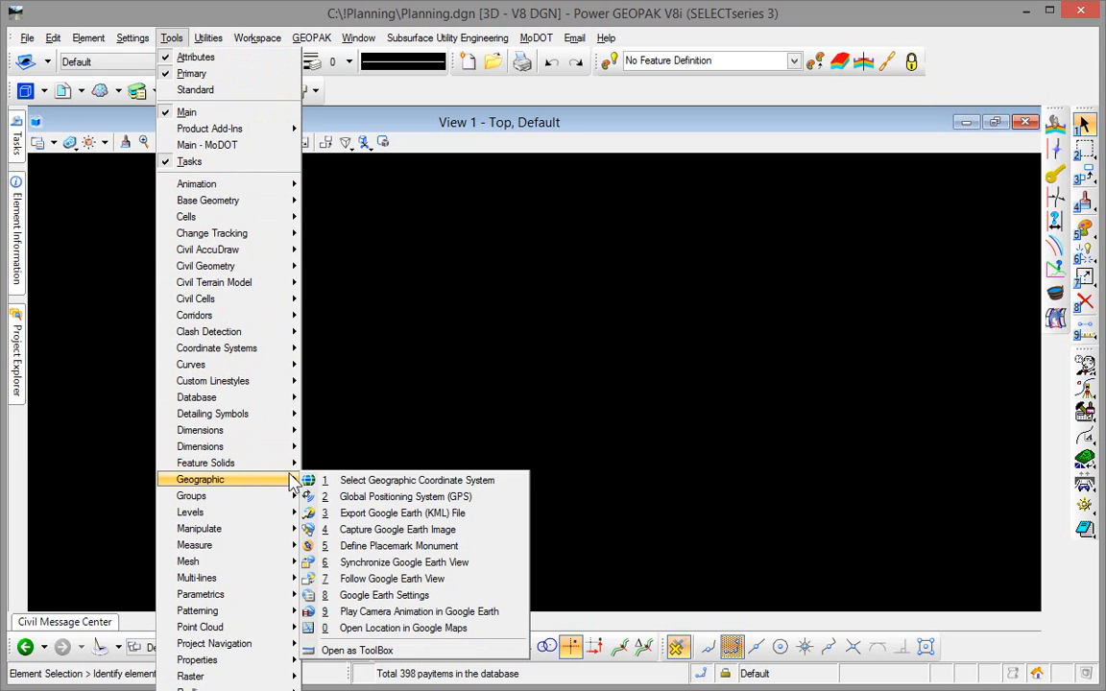
pyautogui.click(334, 483)
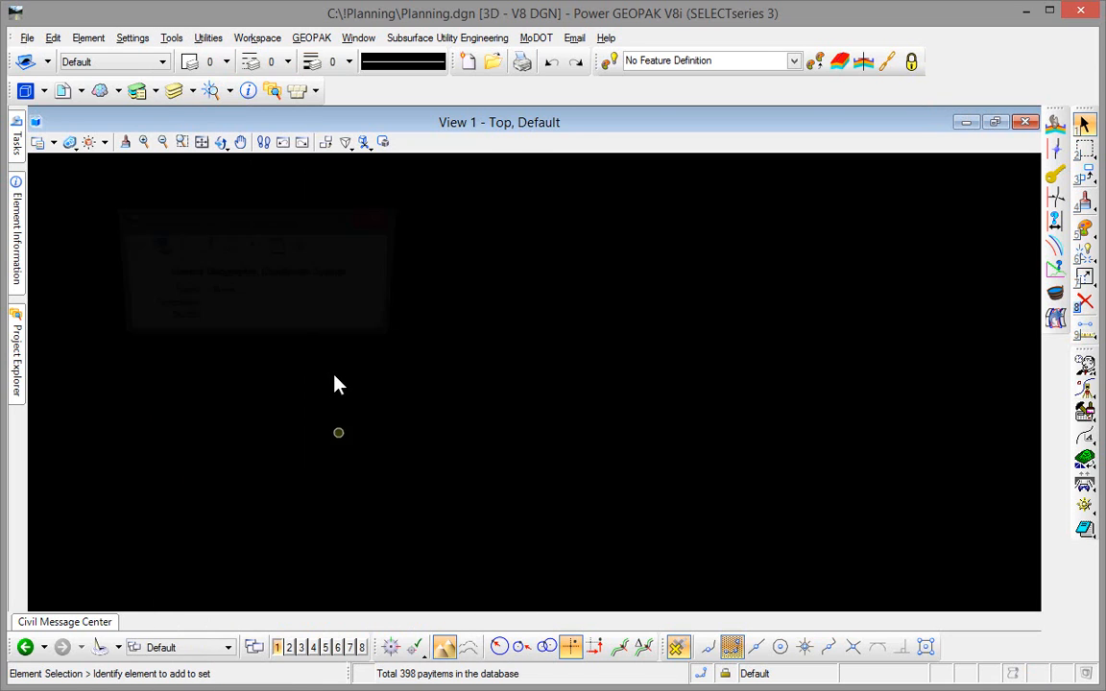
pyautogui.click(156, 247)
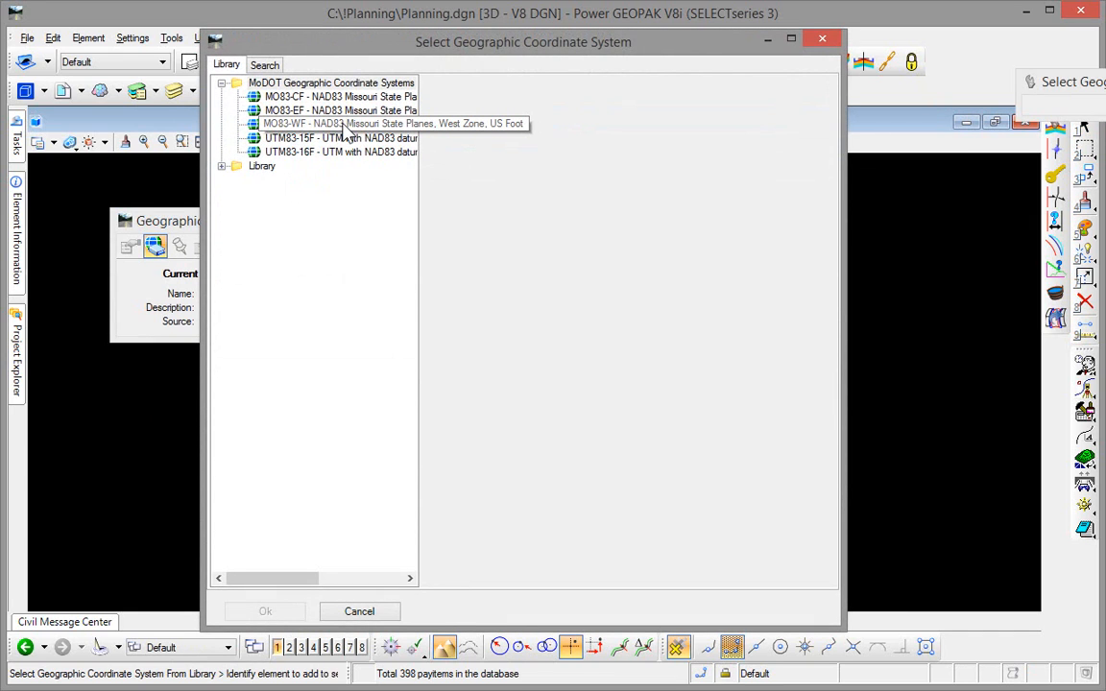
pyautogui.click(346, 126)
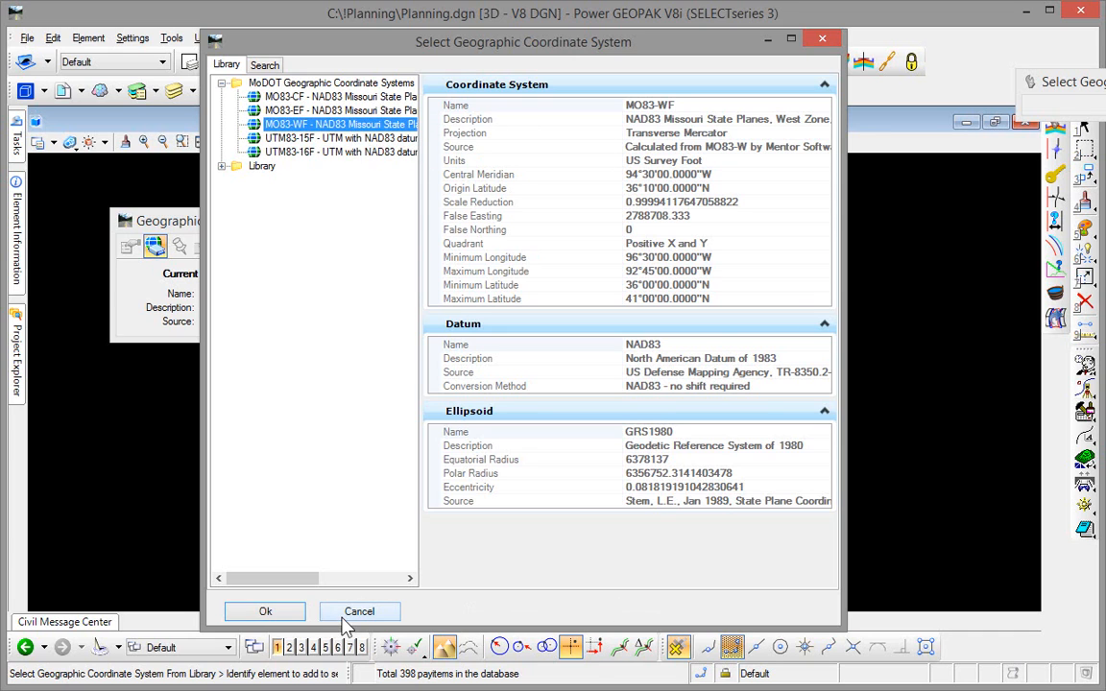
pyautogui.click(265, 612)
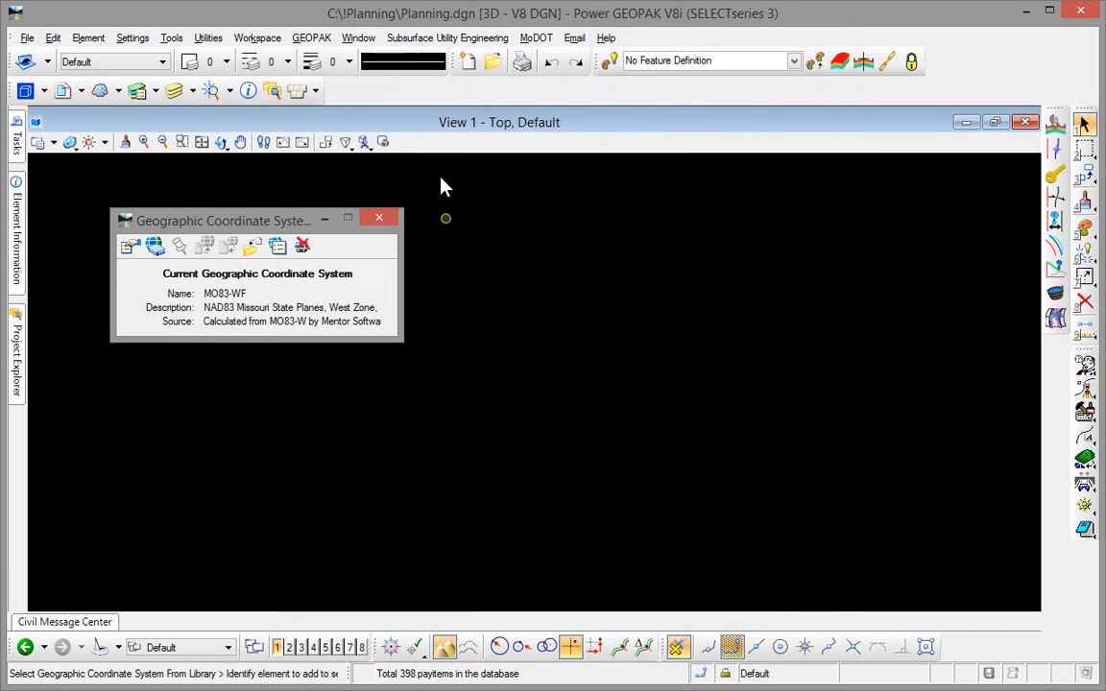
pyautogui.click(379, 219)
pyautogui.click(27, 37)
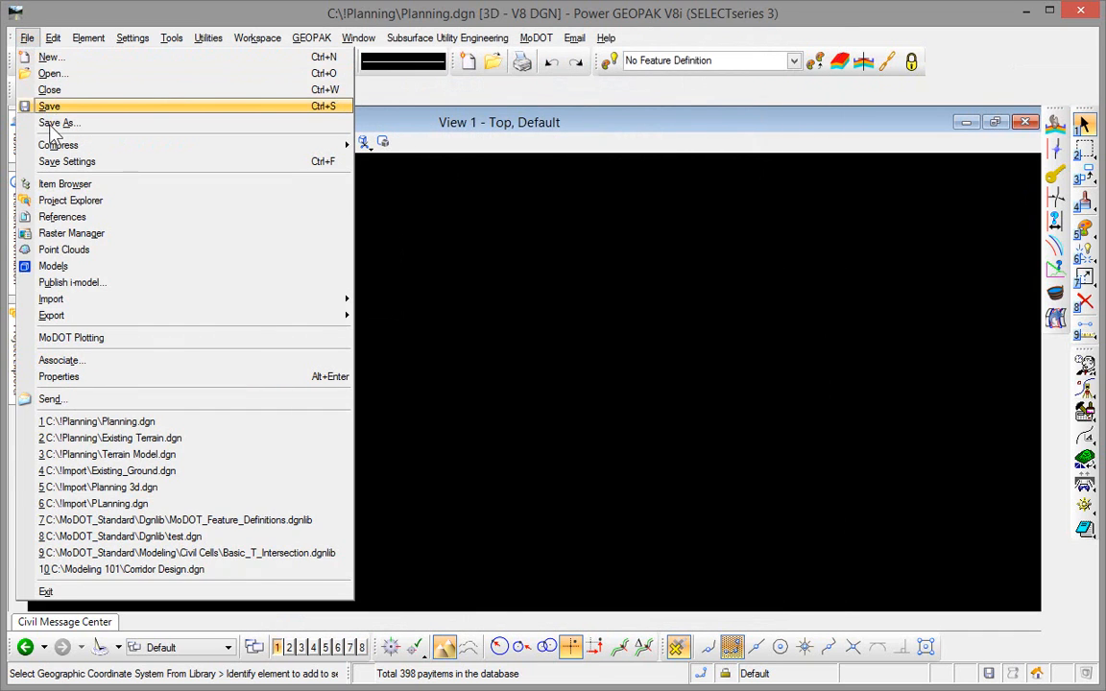
pyautogui.click(58, 162)
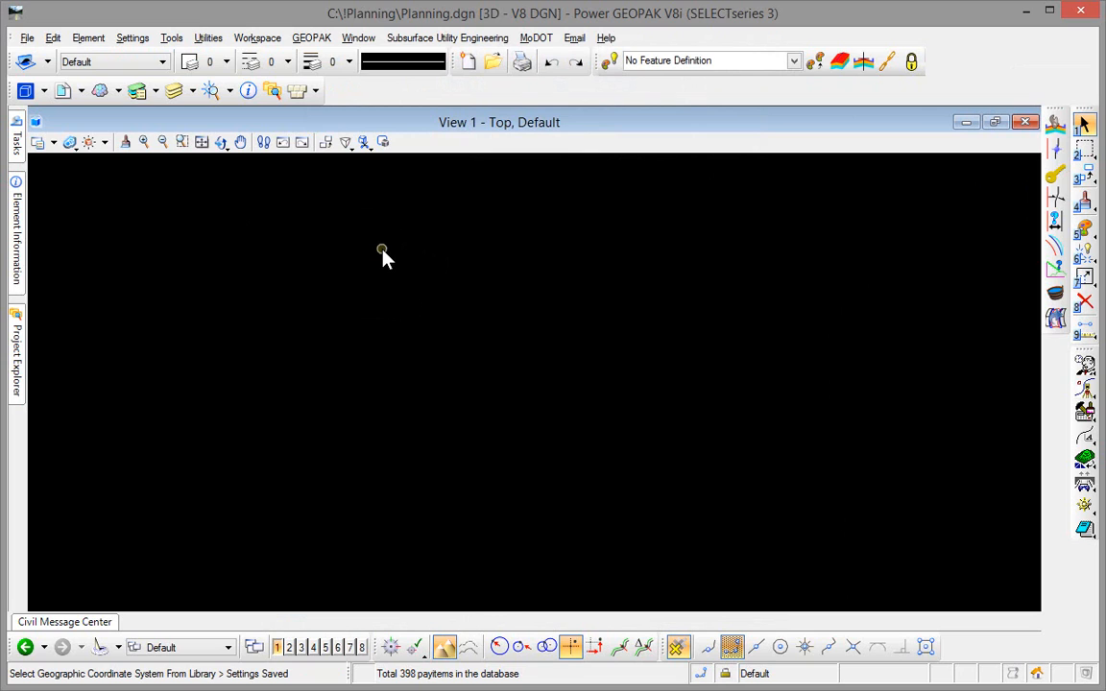
# - Attach Existing Terrain.dgn from the !Planning folder as a reference with Coincident - World orientation and No Nesting
pyautogui.click(28, 39)
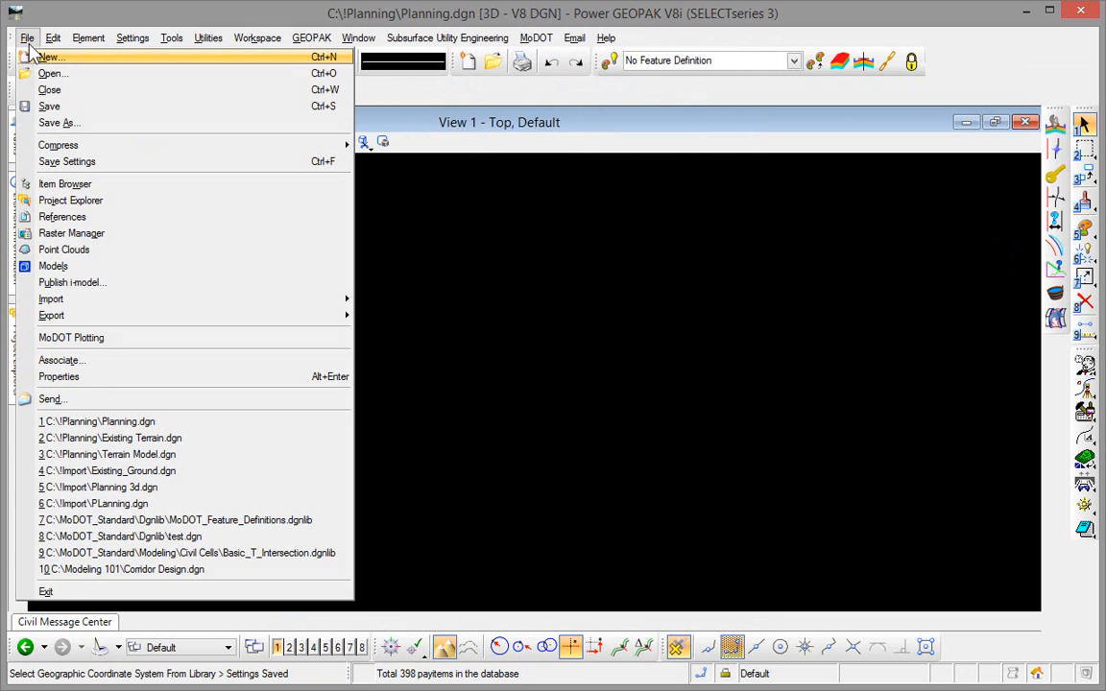
pyautogui.click(85, 219)
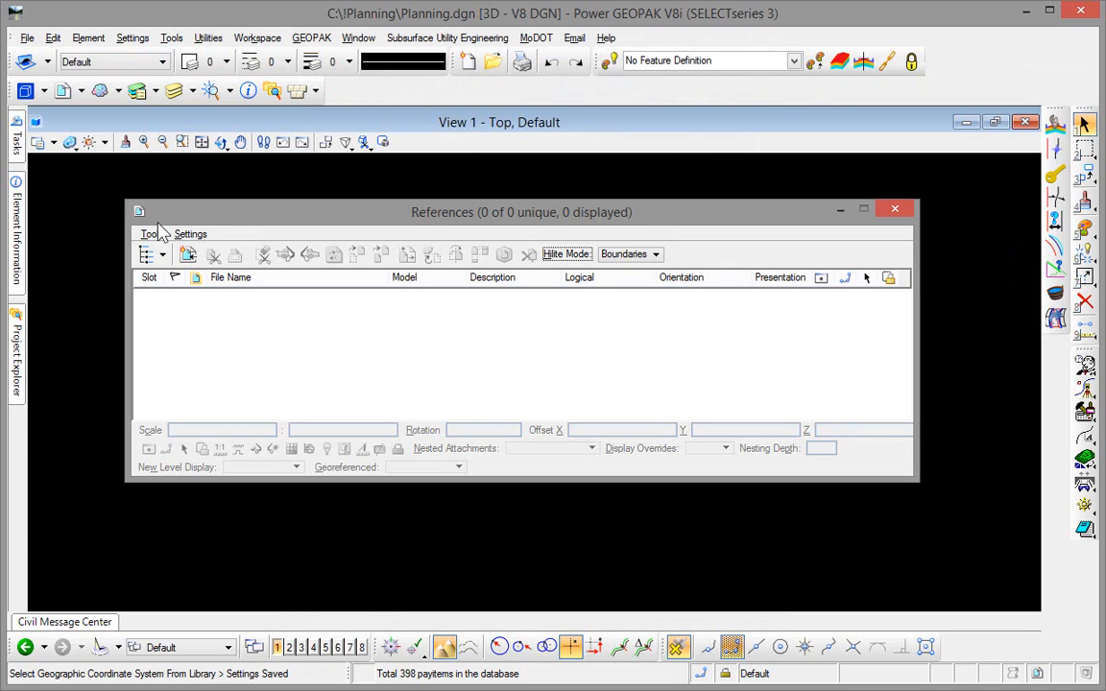
pyautogui.click(153, 235)
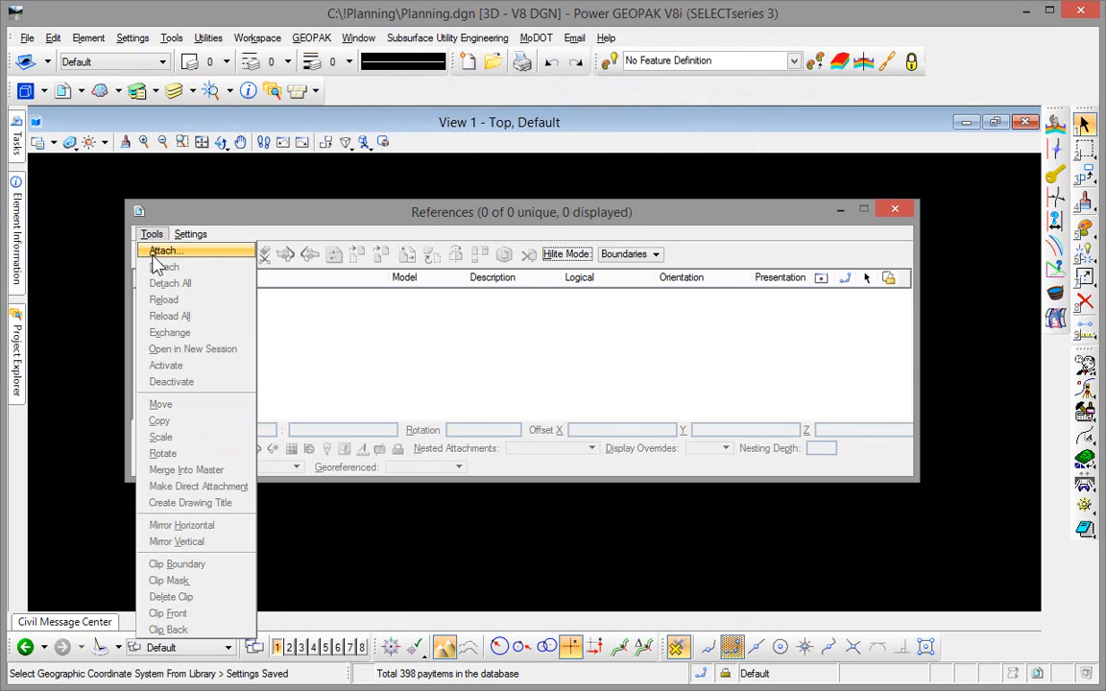
pyautogui.click(163, 251)
pyautogui.click(329, 182)
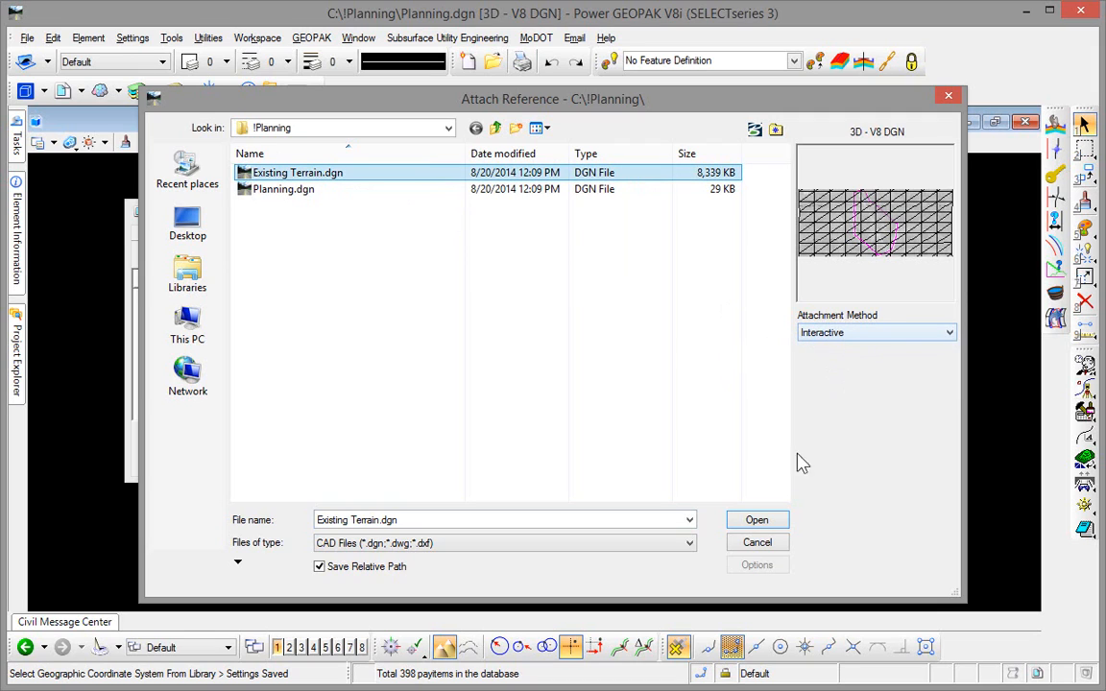
pyautogui.click(757, 521)
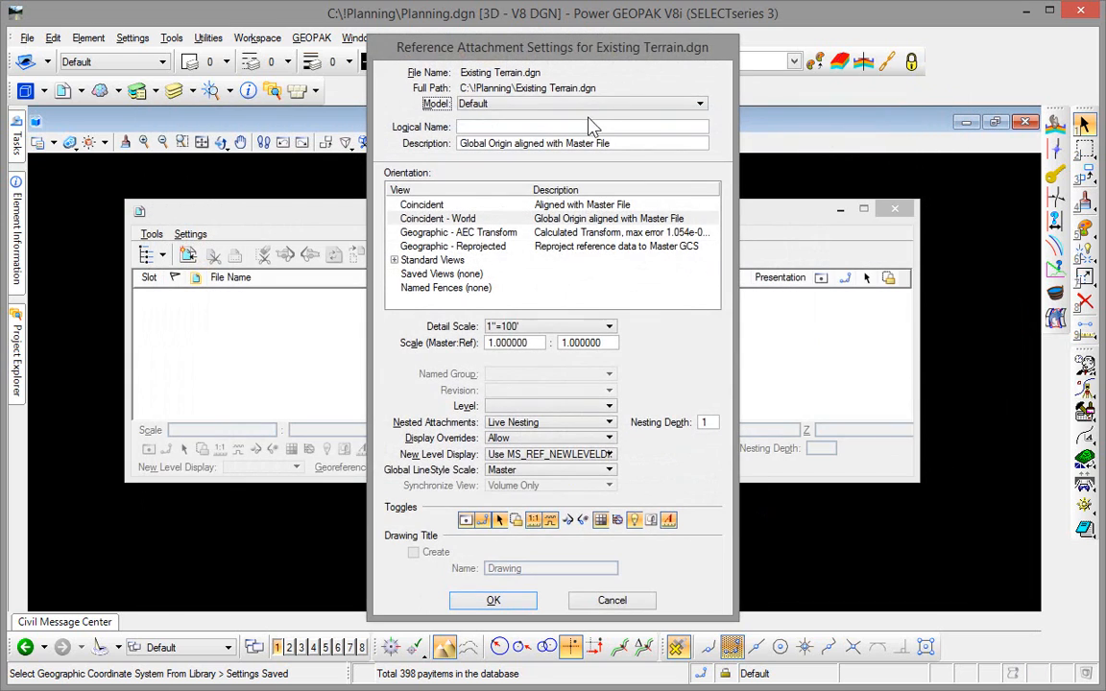
pyautogui.click(560, 428)
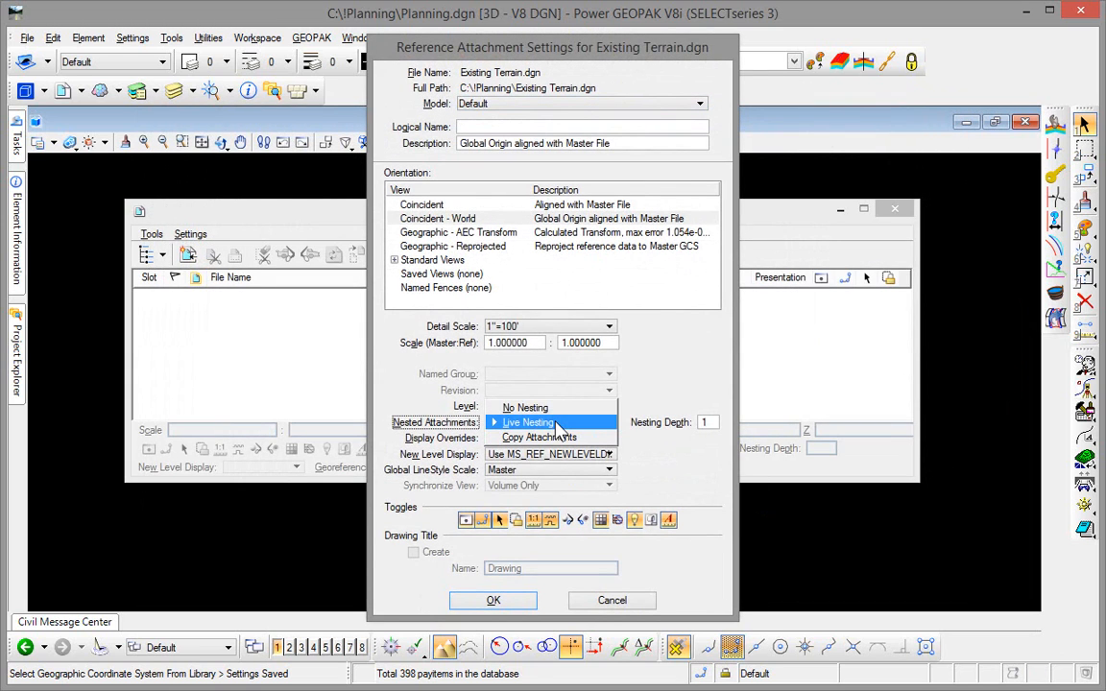
pyautogui.click(550, 412)
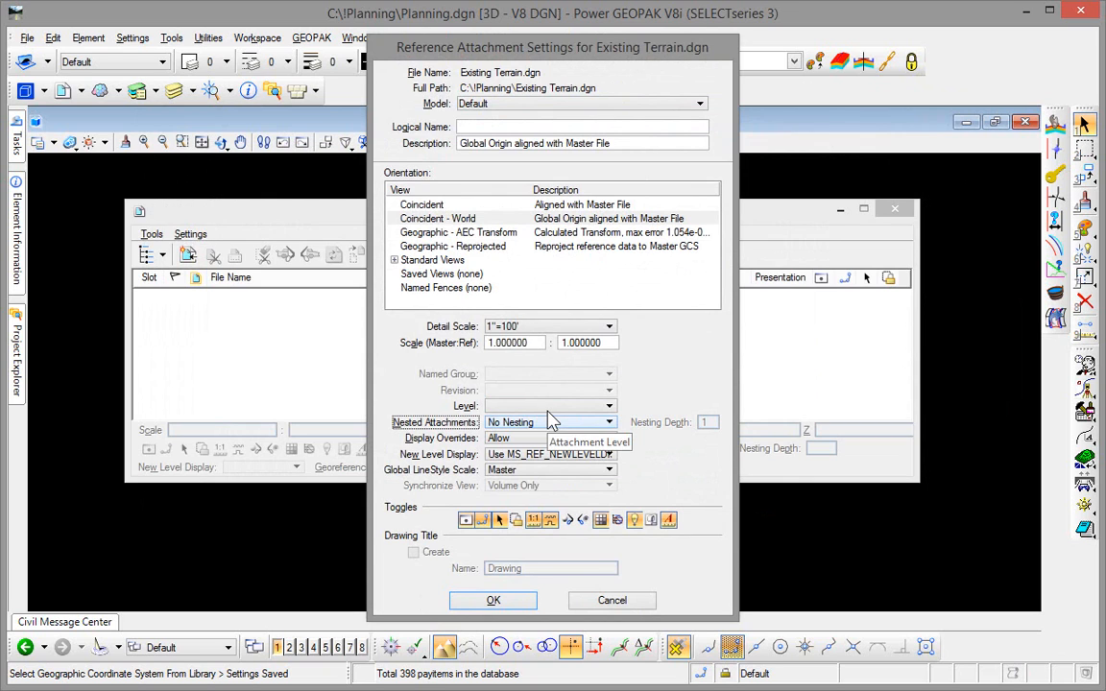
pyautogui.click(507, 603)
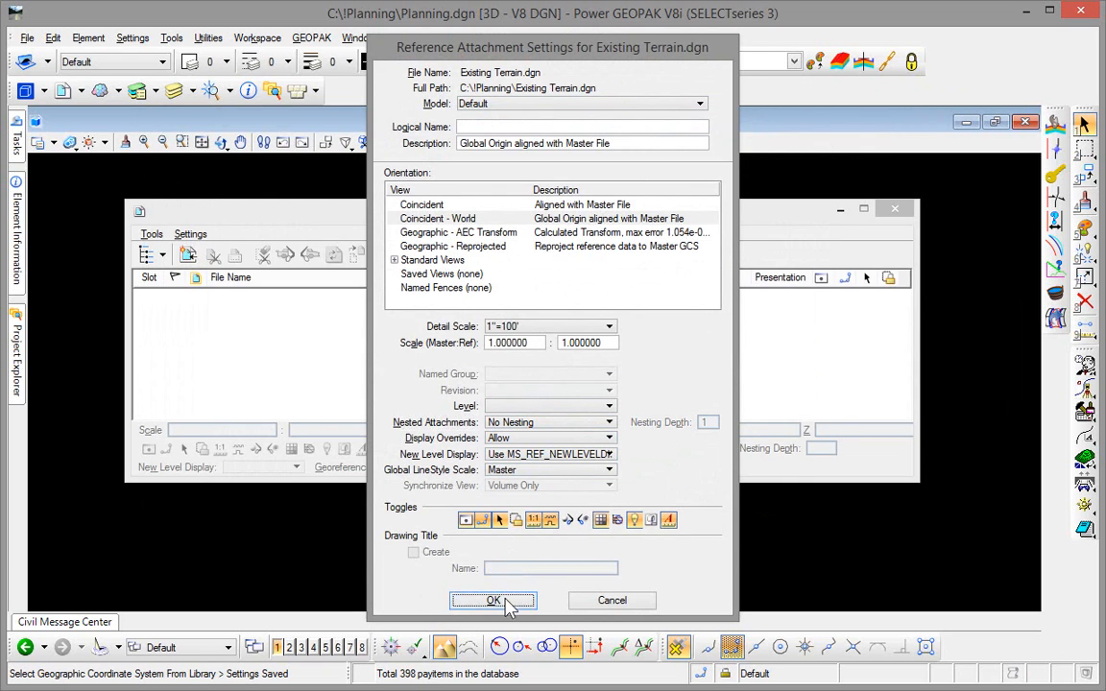
# - Fit the referenced terrain in View 1 and set the terrain model with the magenta boundary as the active terrain model
pyautogui.click(896, 211)
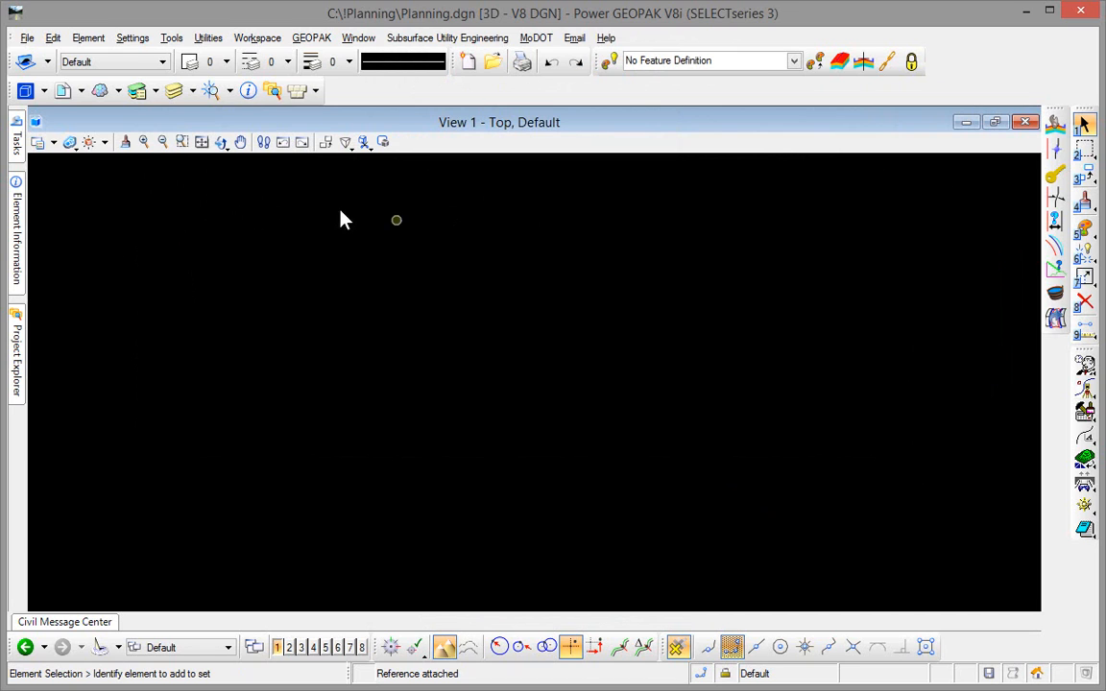
pyautogui.click(202, 142)
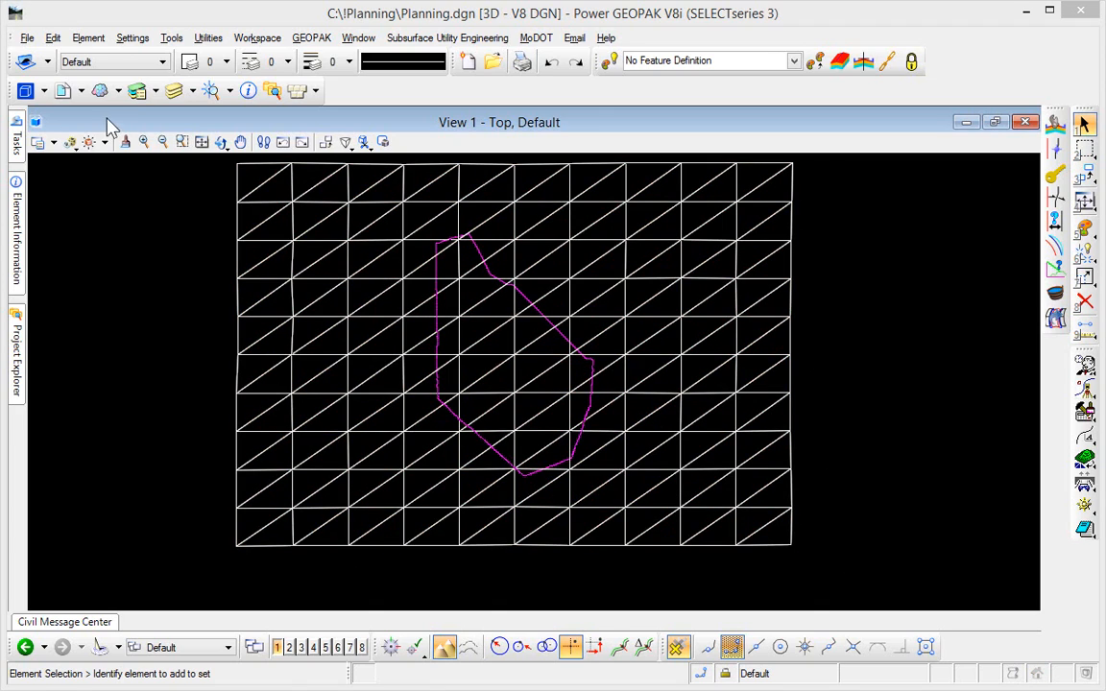
pyautogui.scroll(6, 545, 321)
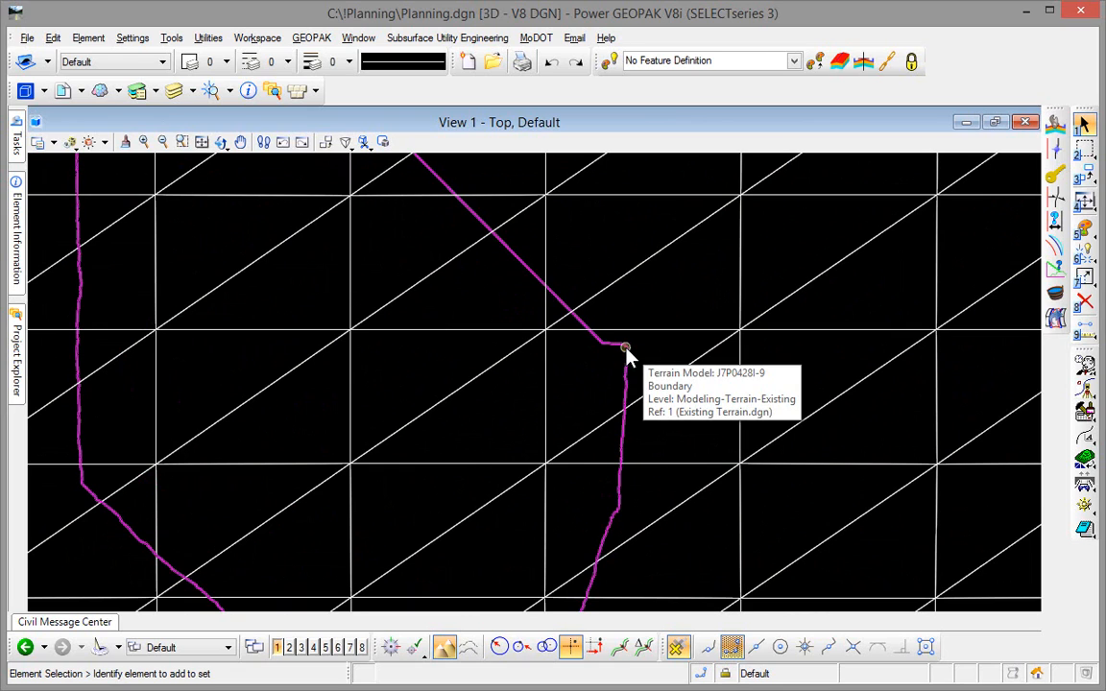
pyautogui.click(626, 350)
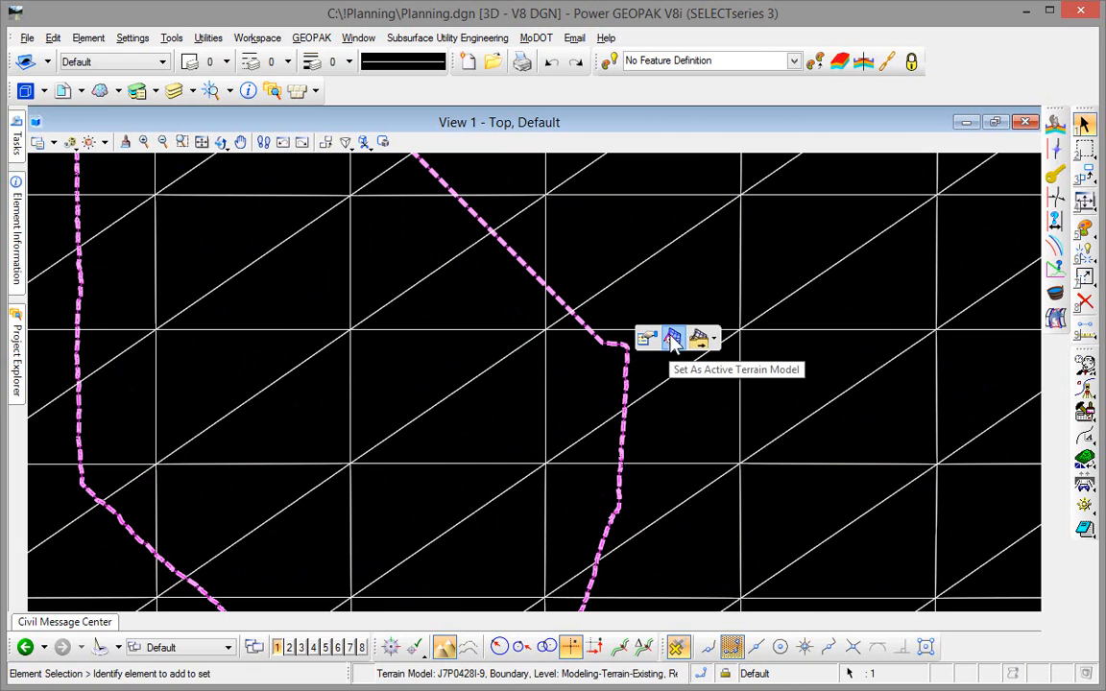
pyautogui.click(672, 339)
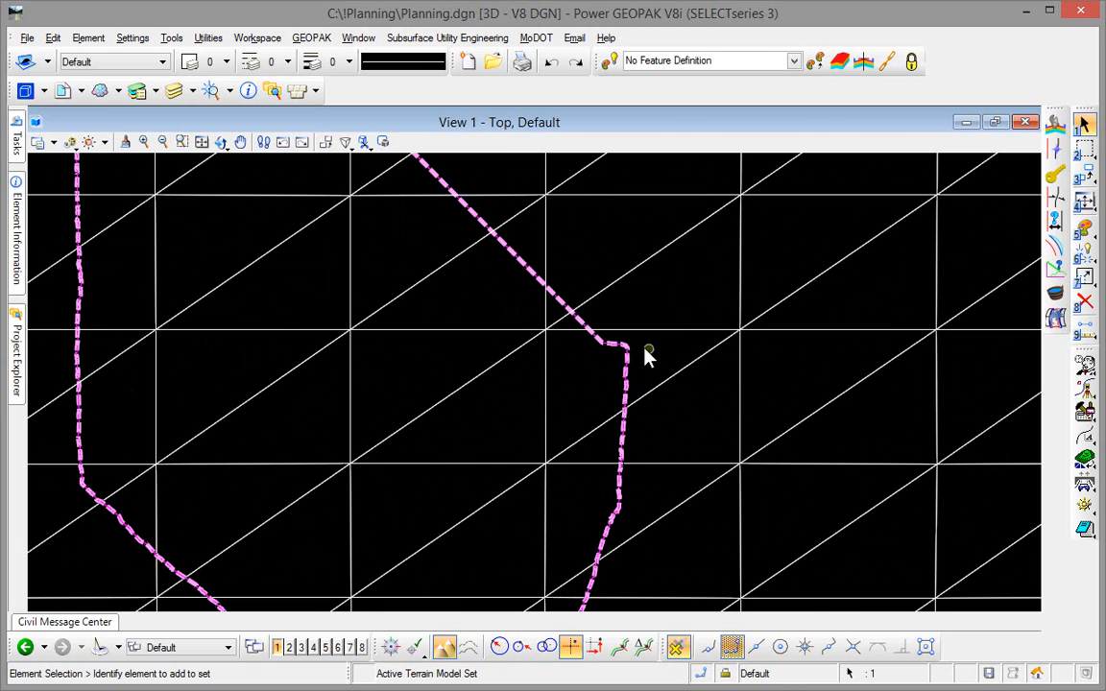
pyautogui.scroll(-3, 335, 253)
pyautogui.scroll(-3, 335, 255)
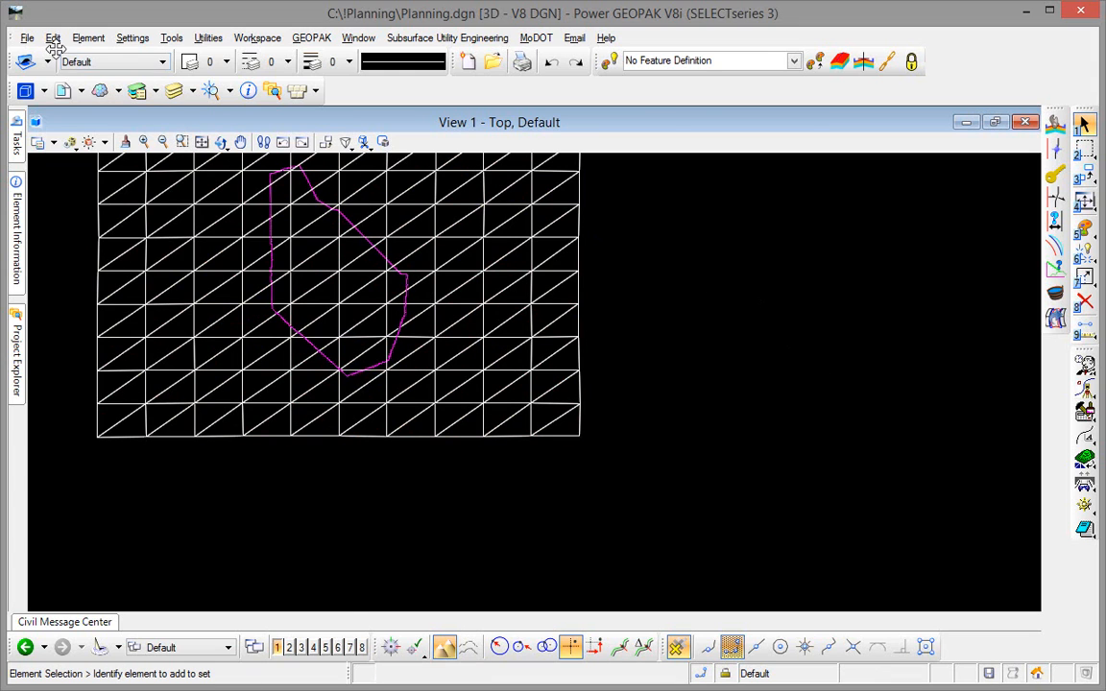
# - Turn off snap and locate for the Existing Terrain.dgn reference, leaving its display on
pyautogui.click(27, 39)
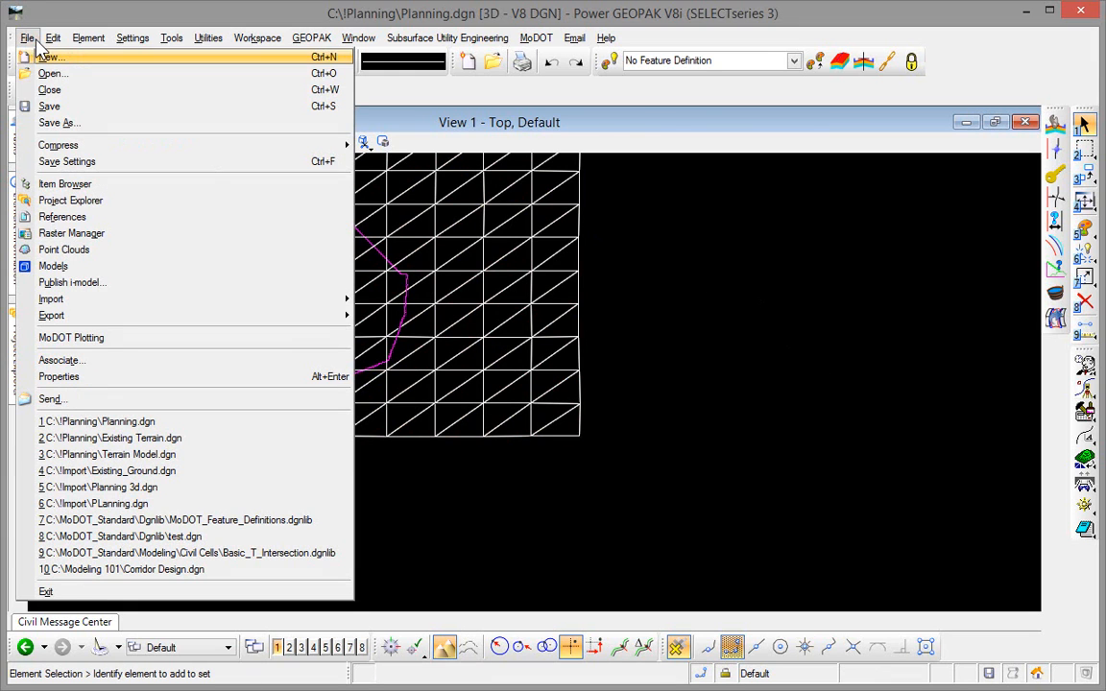
pyautogui.click(62, 217)
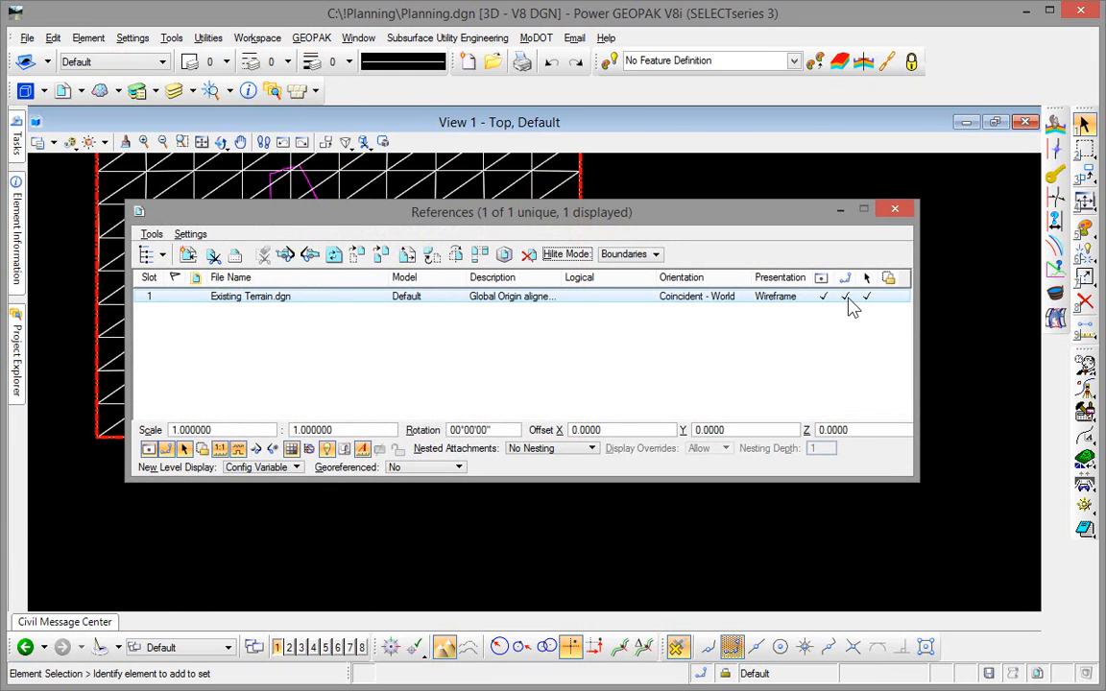
pyautogui.click(846, 298)
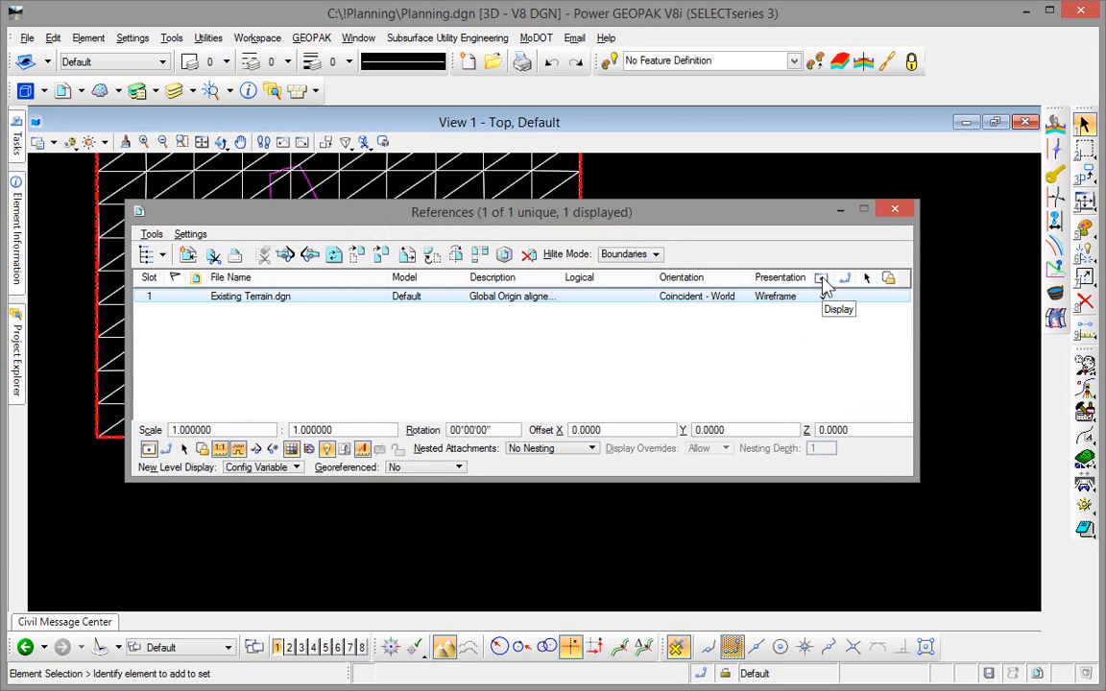
pyautogui.click(822, 277)
pyautogui.click(895, 210)
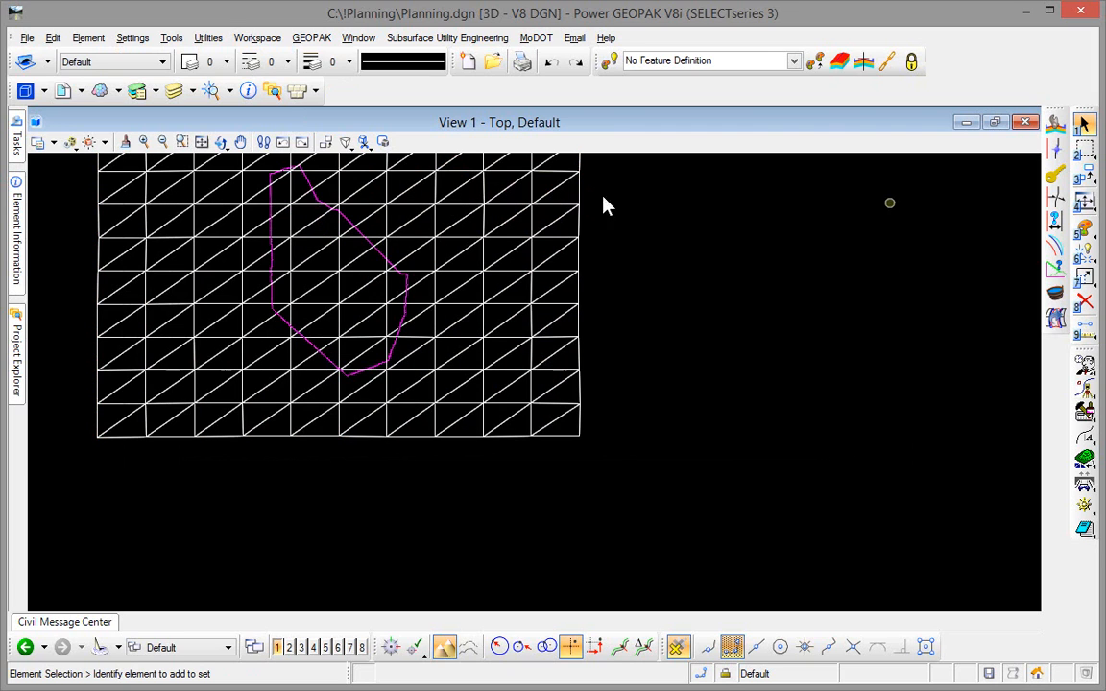
# - Set View 1's display style to Transparent, inspect the imagery within the terrain boundary, and save the file's settings
pyautogui.click(54, 142)
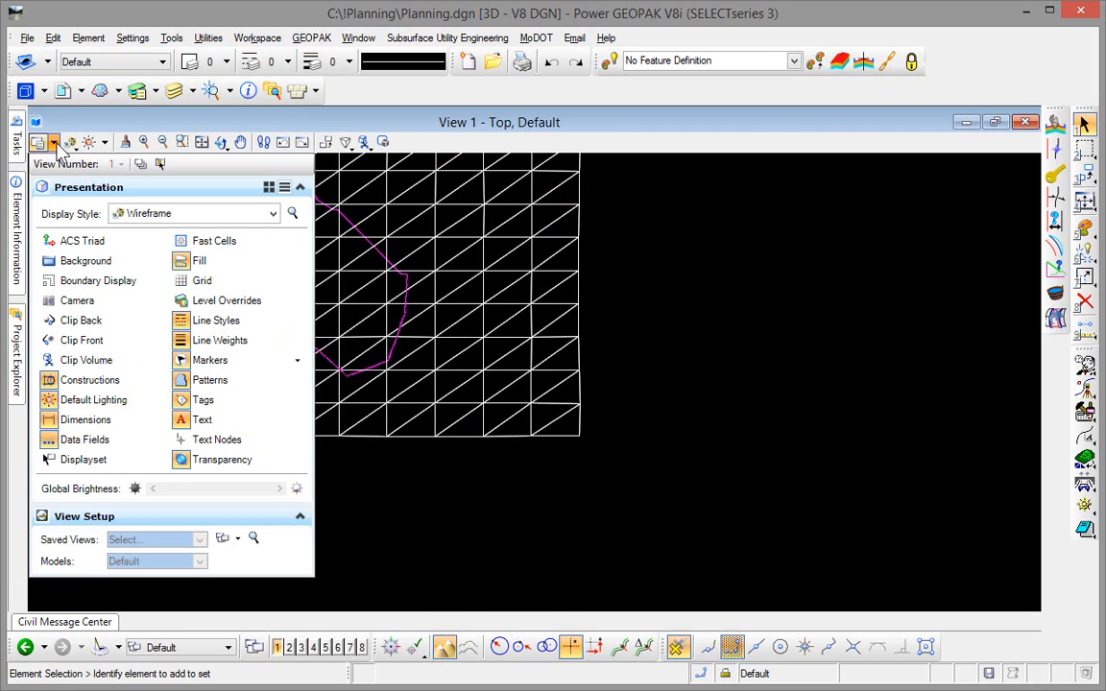
pyautogui.click(273, 213)
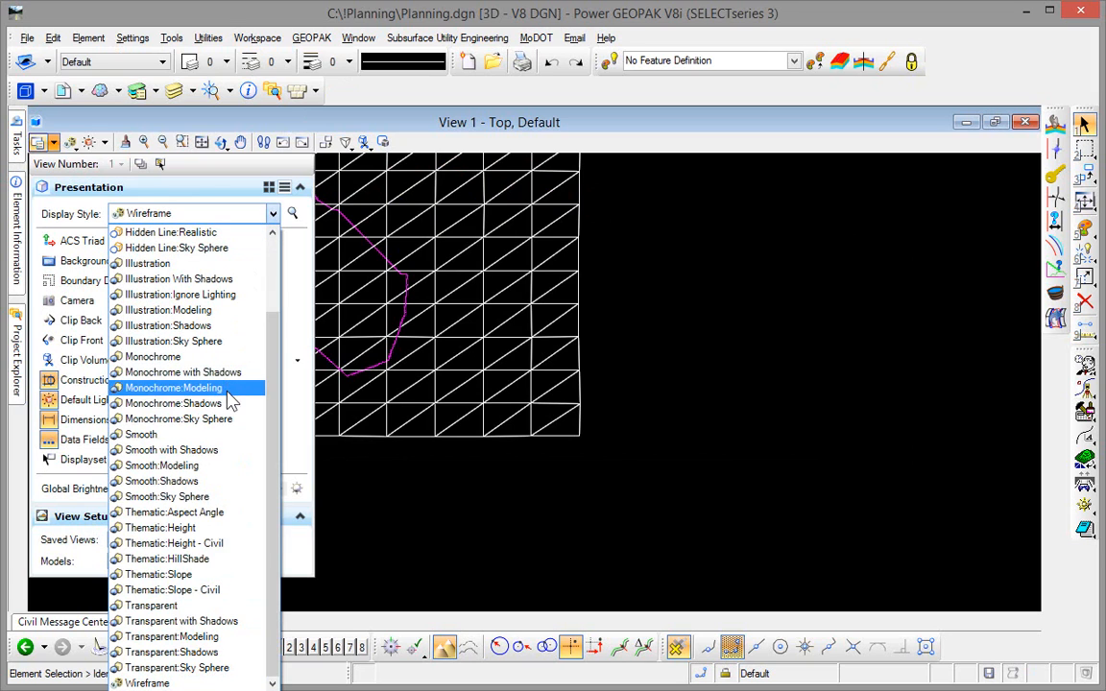
pyautogui.click(154, 606)
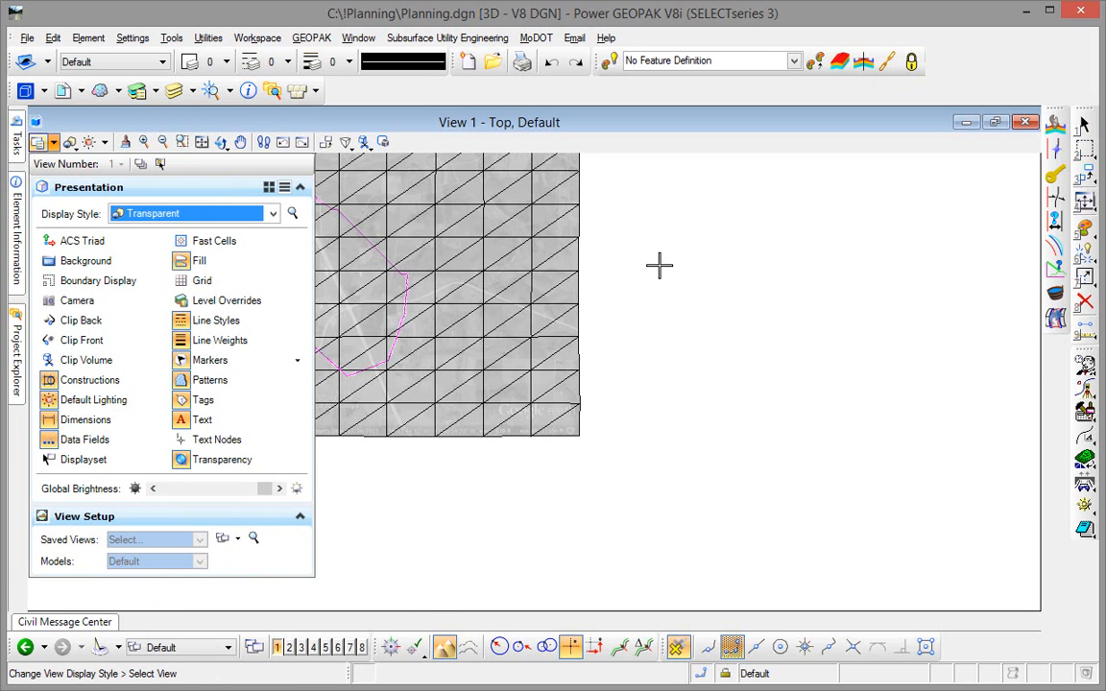
pyautogui.scroll(2, 276, 173)
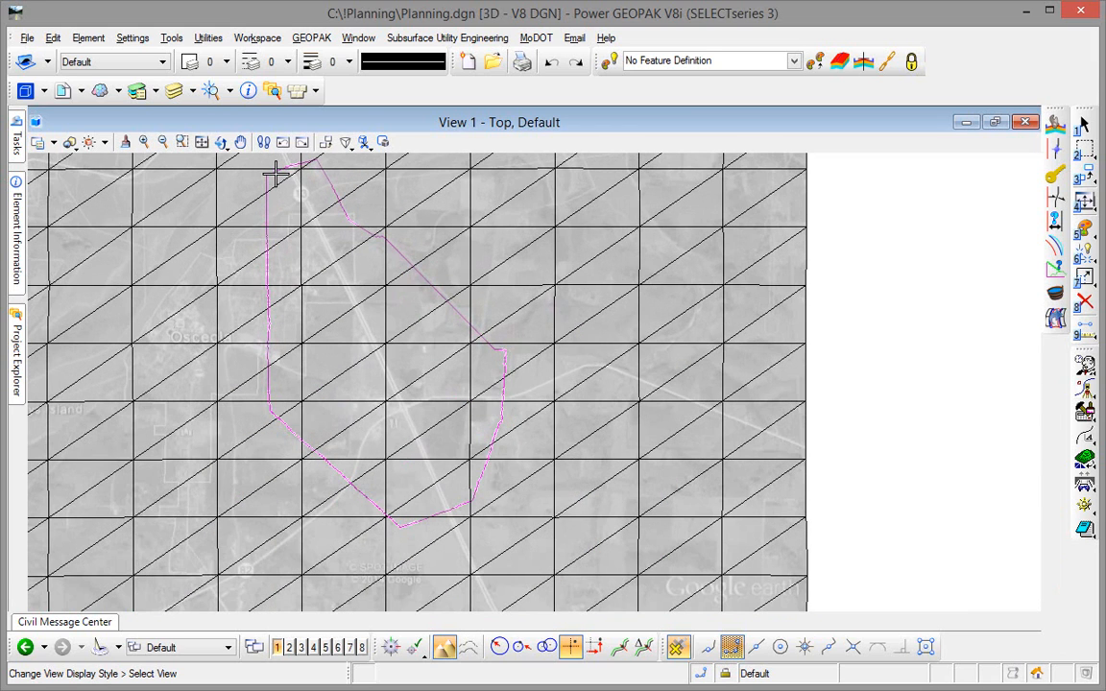
pyautogui.scroll(1, 276, 172)
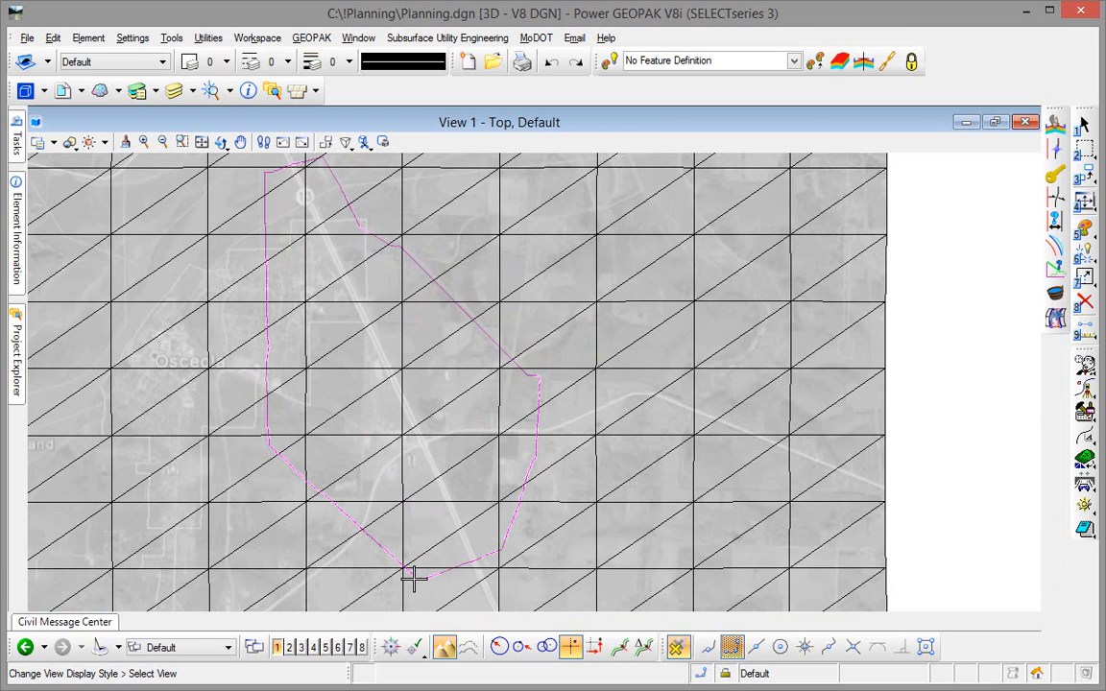
pyautogui.scroll(3, 414, 577)
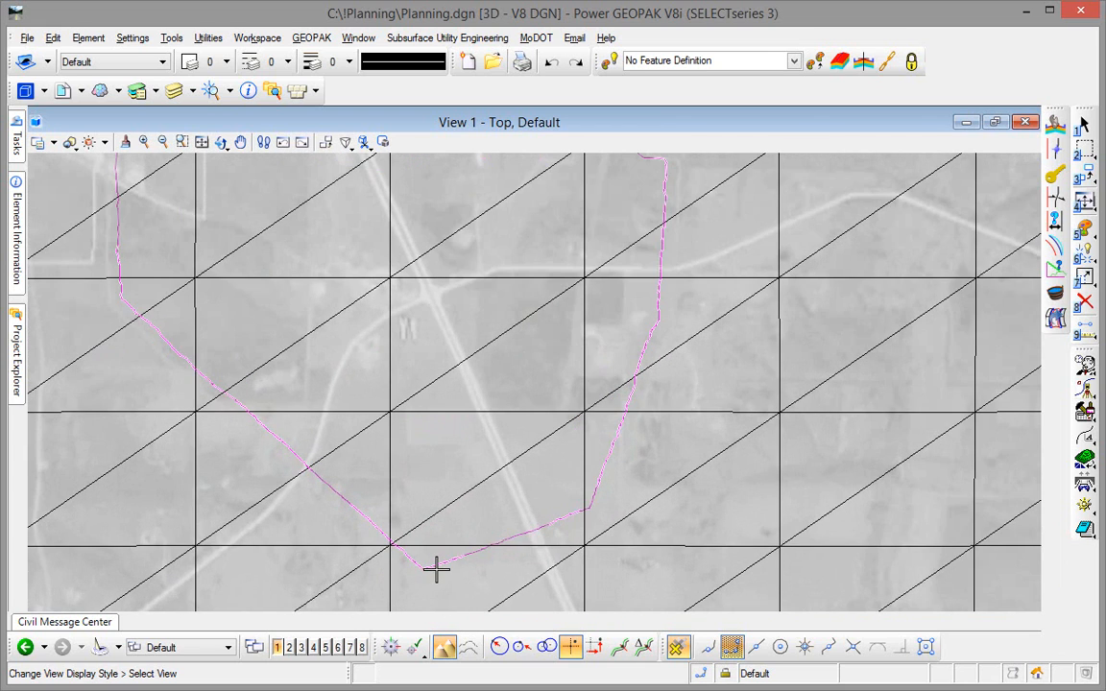
pyautogui.scroll(2, 436, 571)
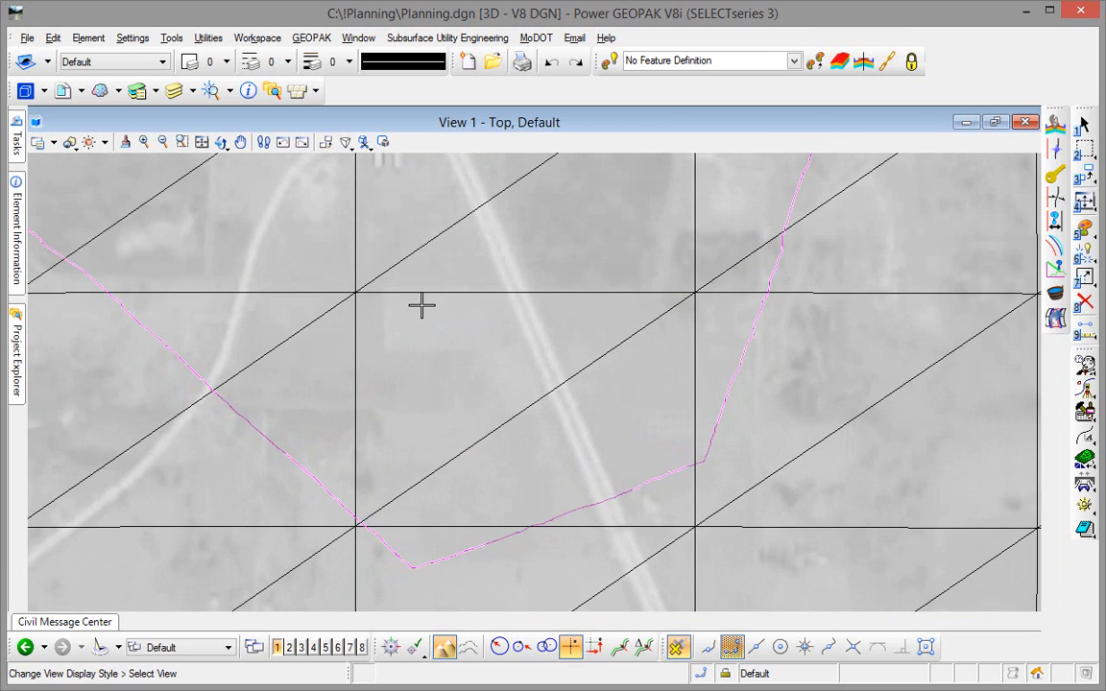
pyautogui.moveTo(402, 254); pyautogui.dragTo(427, 321, button='middle')
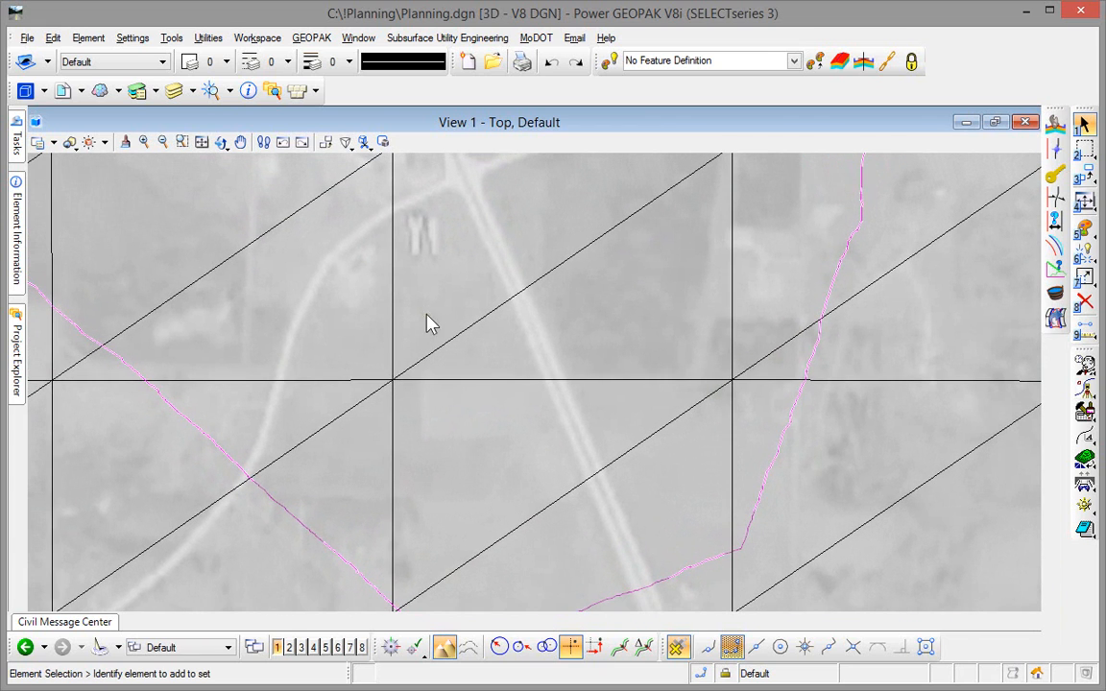
pyautogui.click(26, 38)
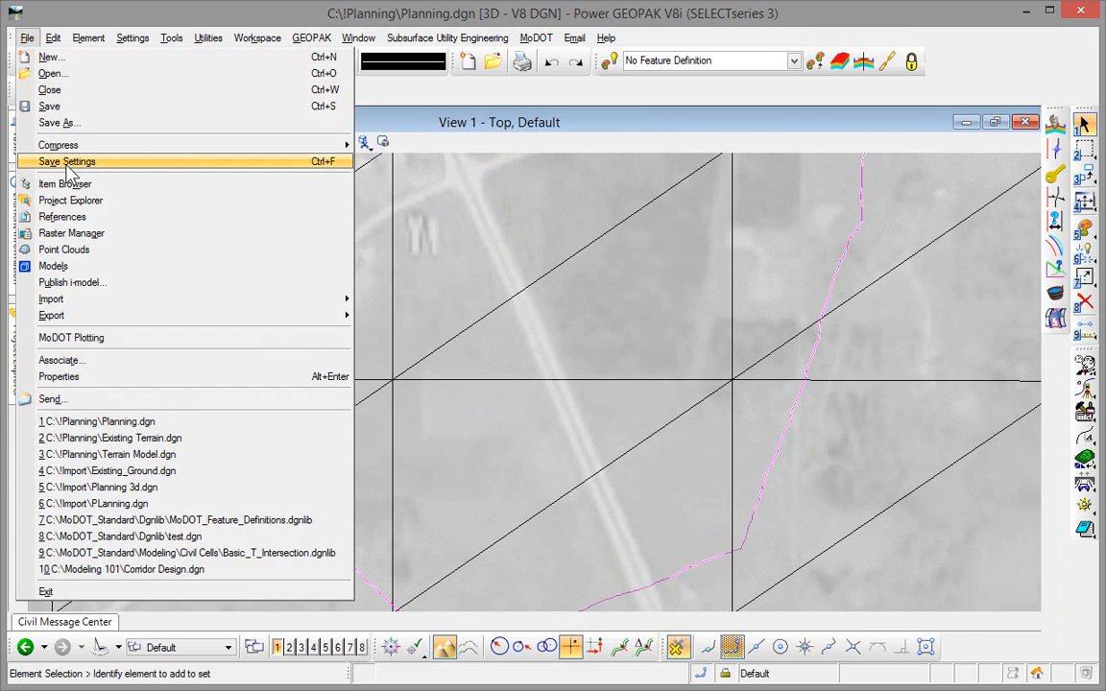
pyautogui.click(67, 163)
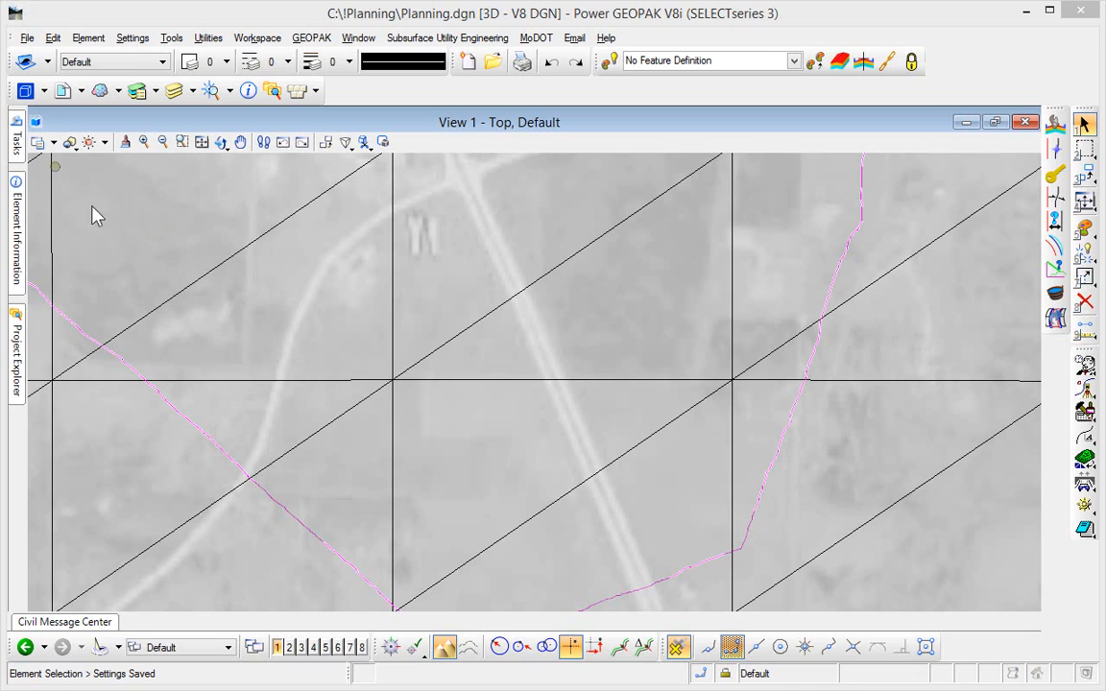
# - Open the Design Standards toolbar and choose the 2Lane, 6%Super, 50MPH standard from the AASHTO Design Standards 2011 library
pyautogui.moveTo(19, 139)
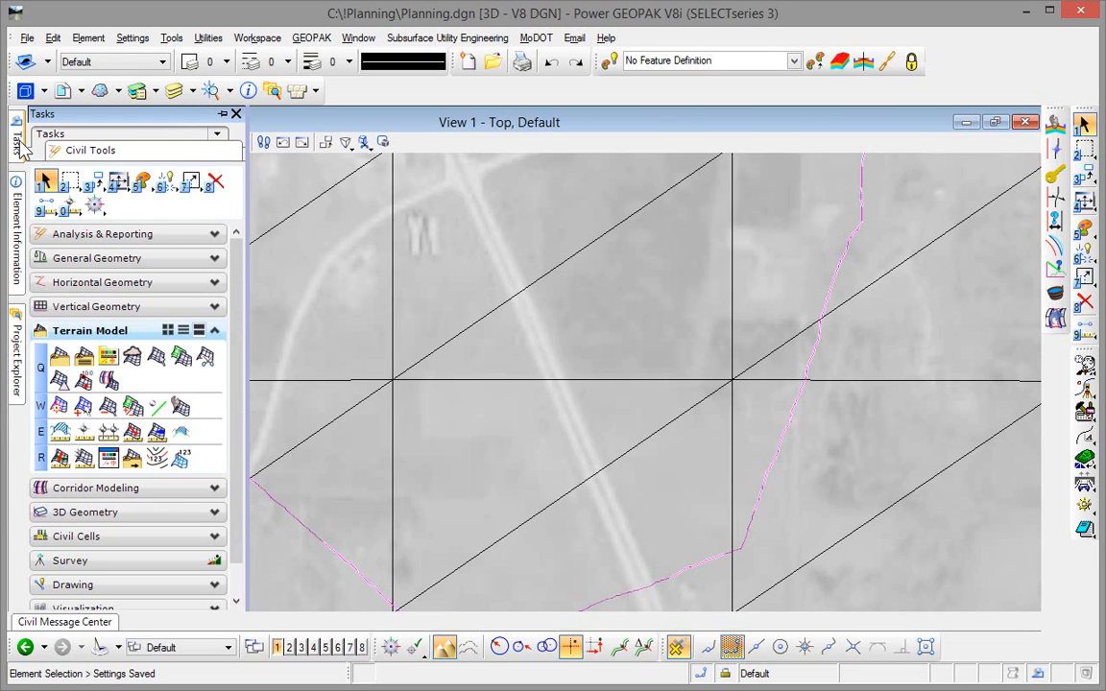
pyautogui.click(54, 260)
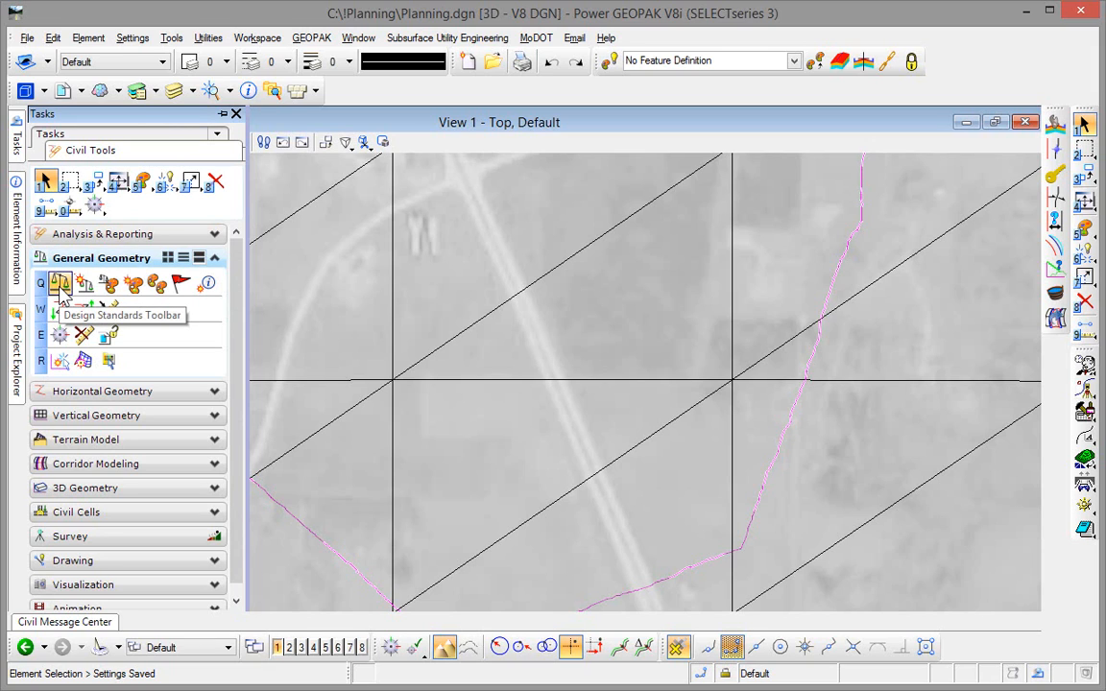
pyautogui.click(60, 284)
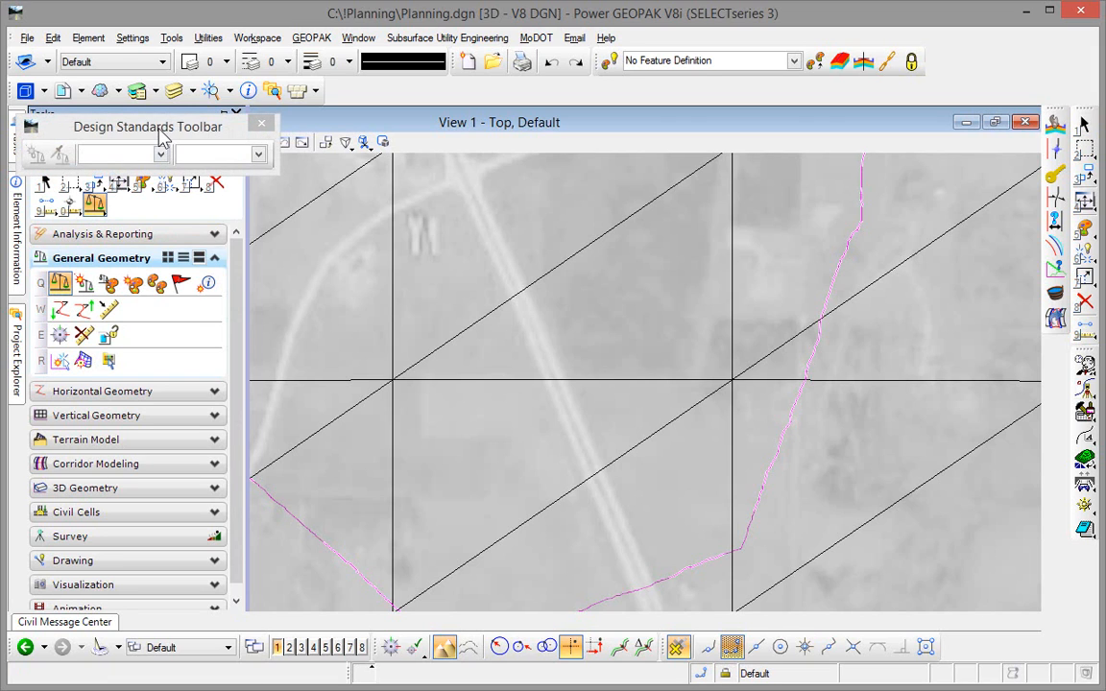
pyautogui.moveTo(162, 135); pyautogui.dragTo(585, 144)
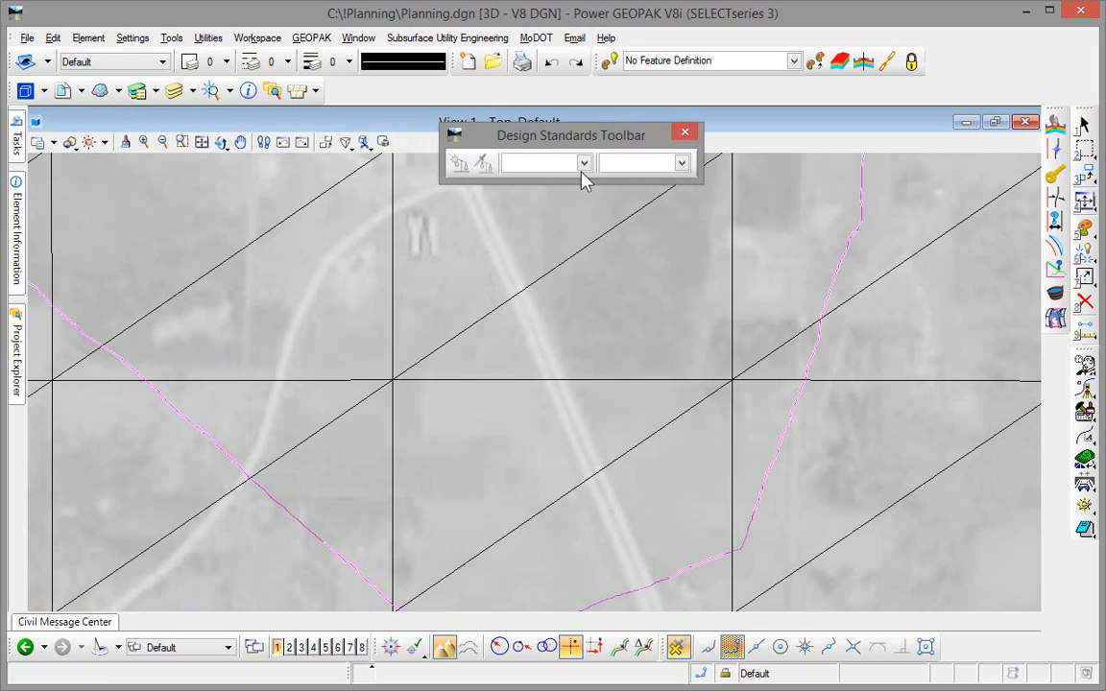
pyautogui.click(584, 163)
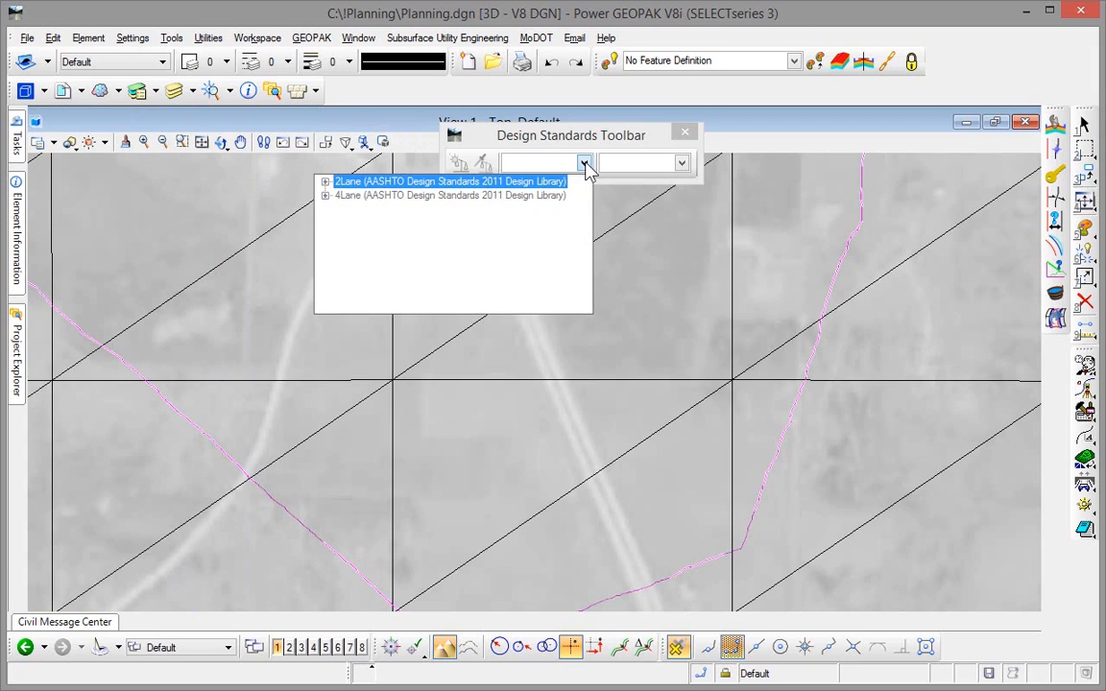
pyautogui.click(326, 181)
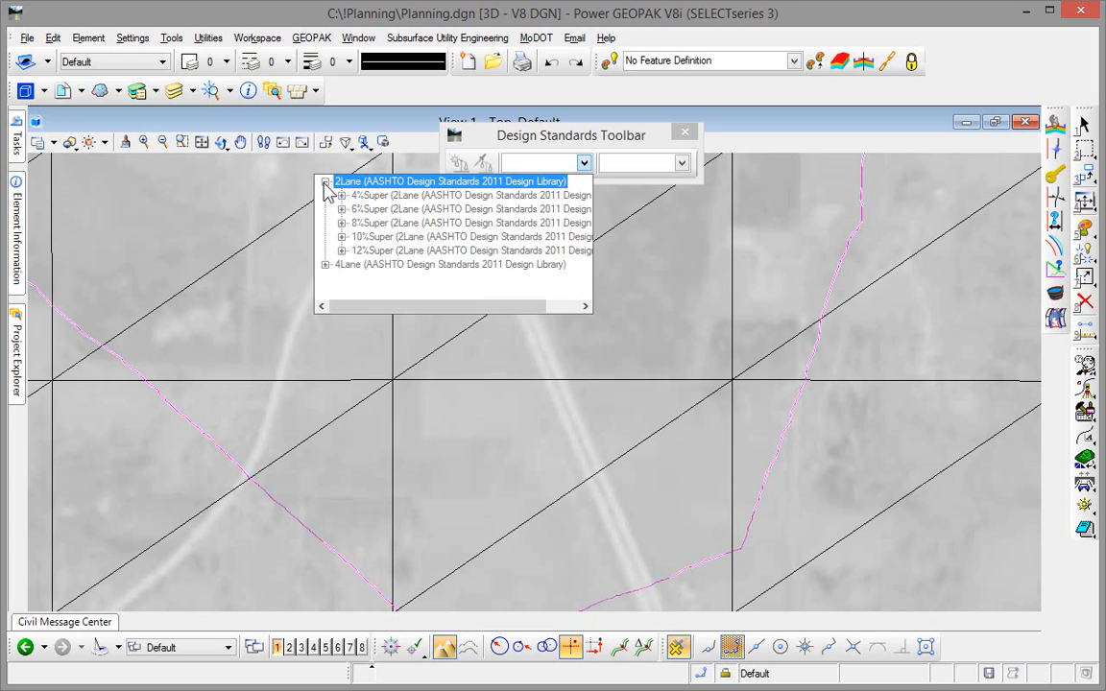
pyautogui.click(342, 208)
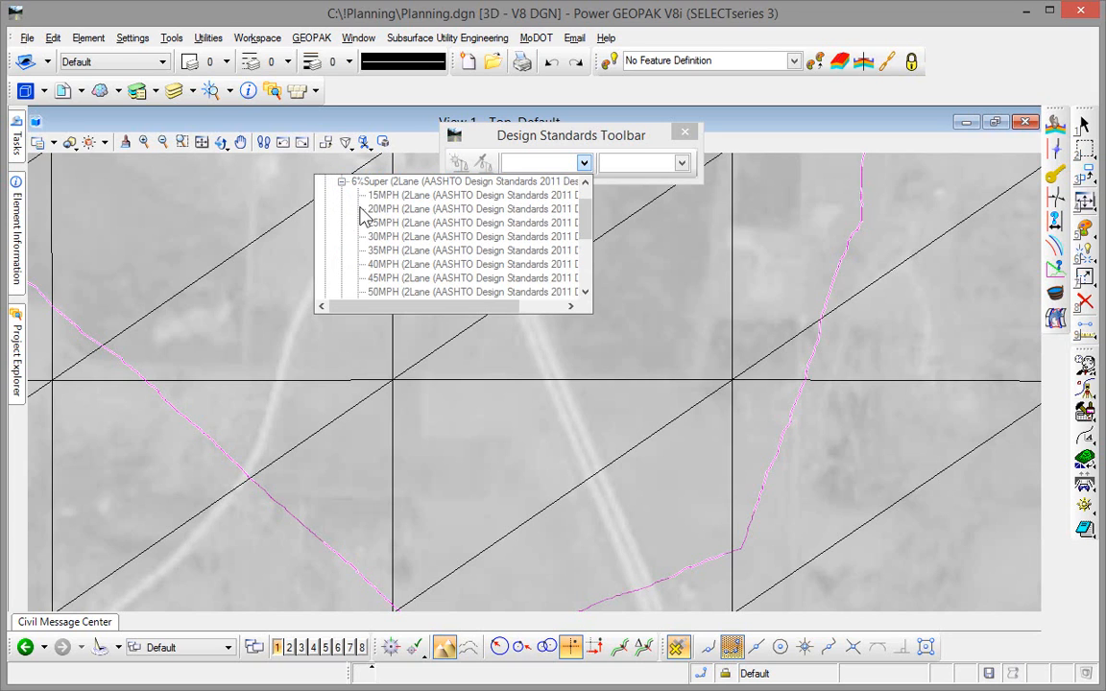
pyautogui.click(585, 294)
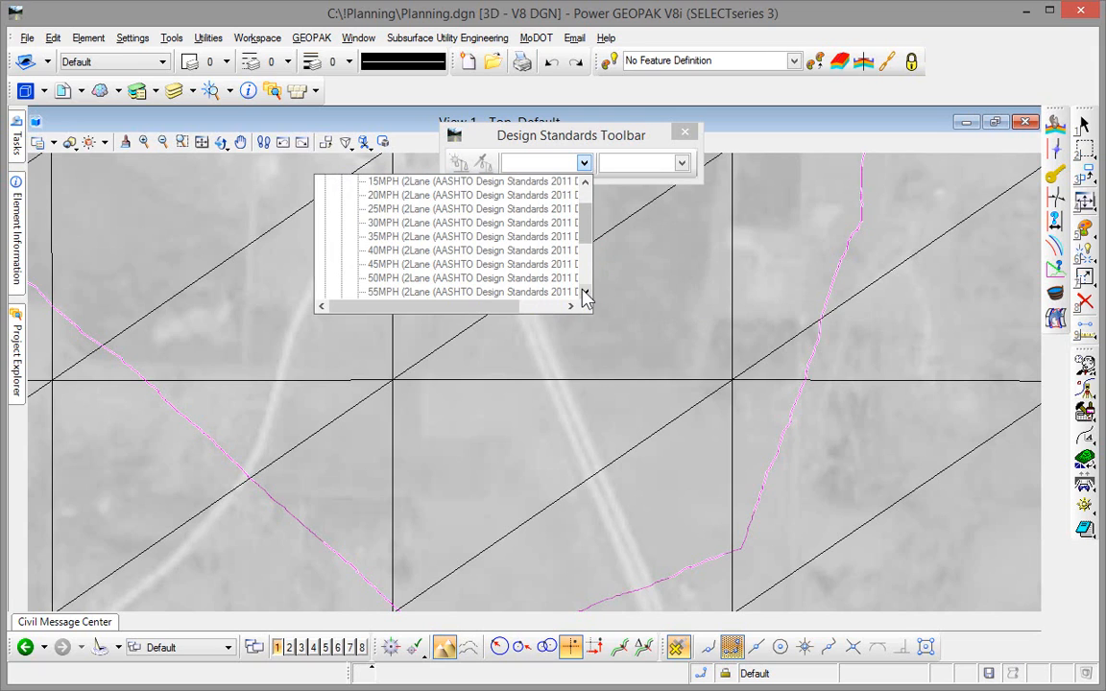
pyautogui.click(396, 281)
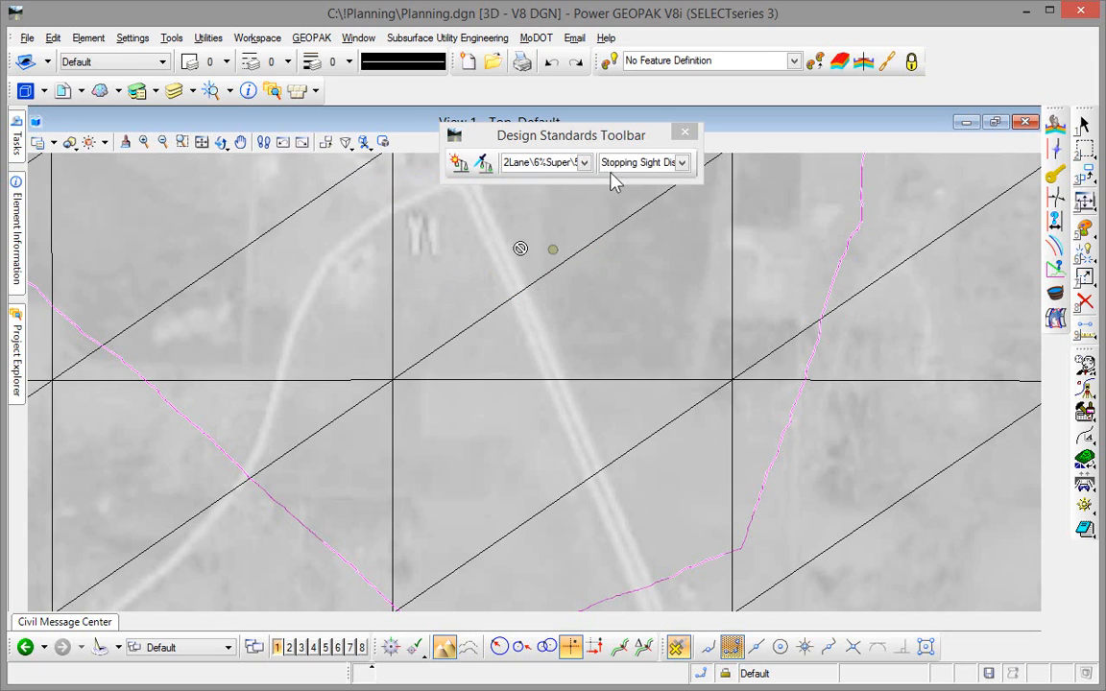
# - Set the sight distance standard to Passing Sight Distance and make the chosen design standards active
pyautogui.click(681, 163)
pyautogui.click(682, 163)
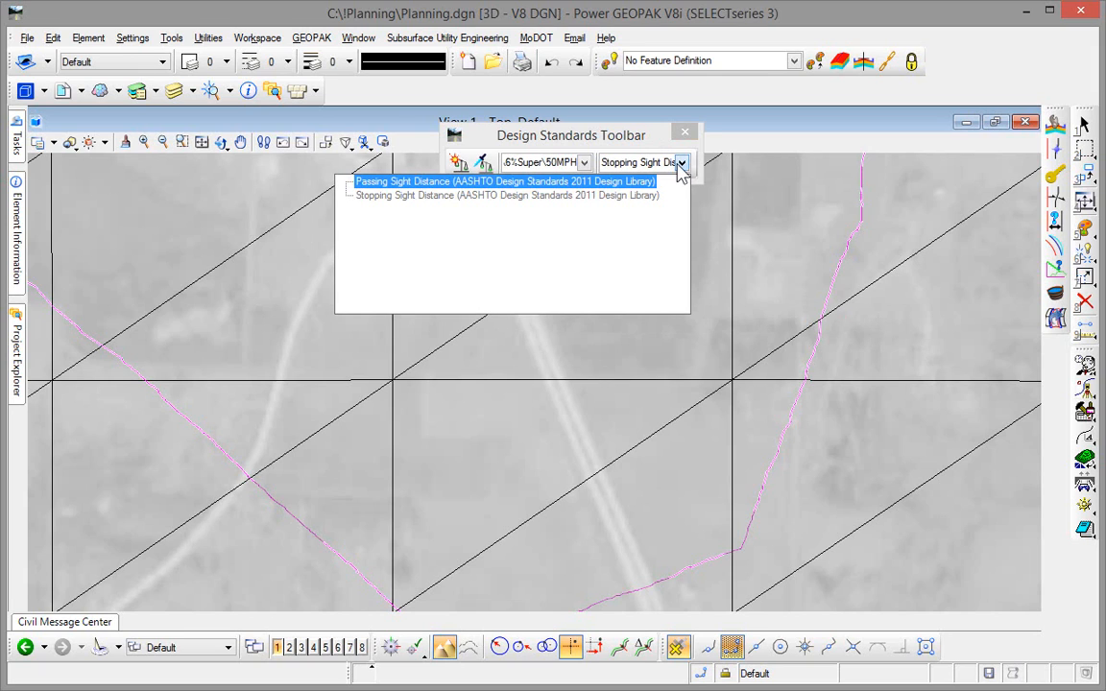
pyautogui.click(526, 184)
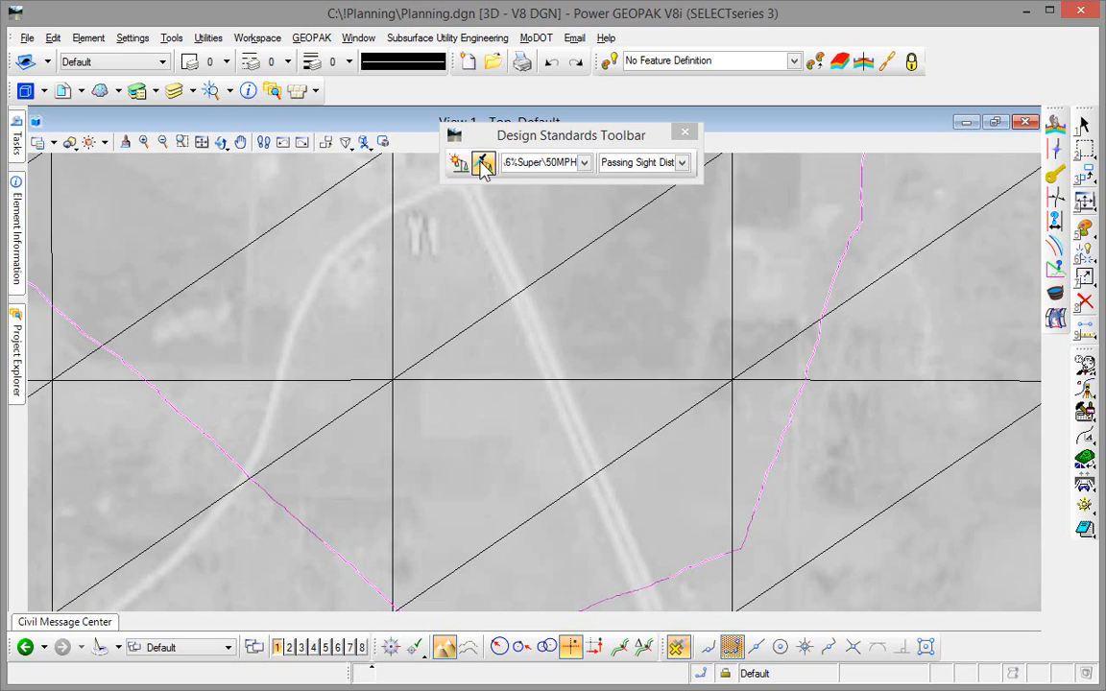
pyautogui.click(483, 165)
pyautogui.moveTo(501, 138); pyautogui.dragTo(457, 171)
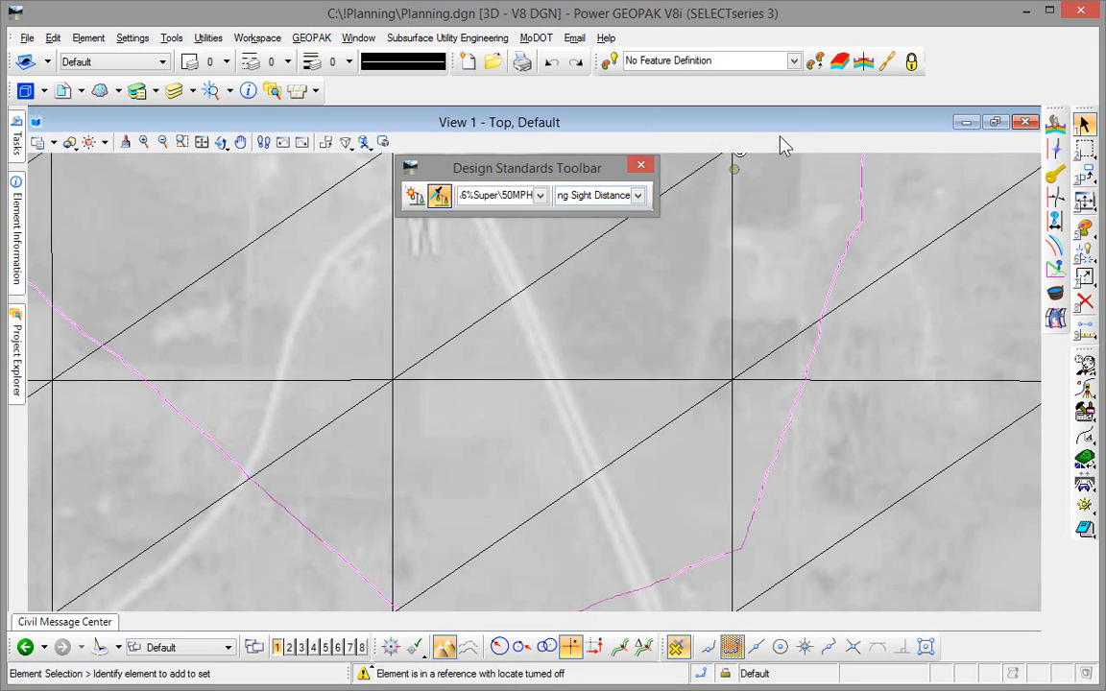
# - Choose the Asphalt Pavt 2 Lane w/ Agg Base Asphalt Shoulder feature definition from the Design library's Preliminary Planning group
pyautogui.click(794, 63)
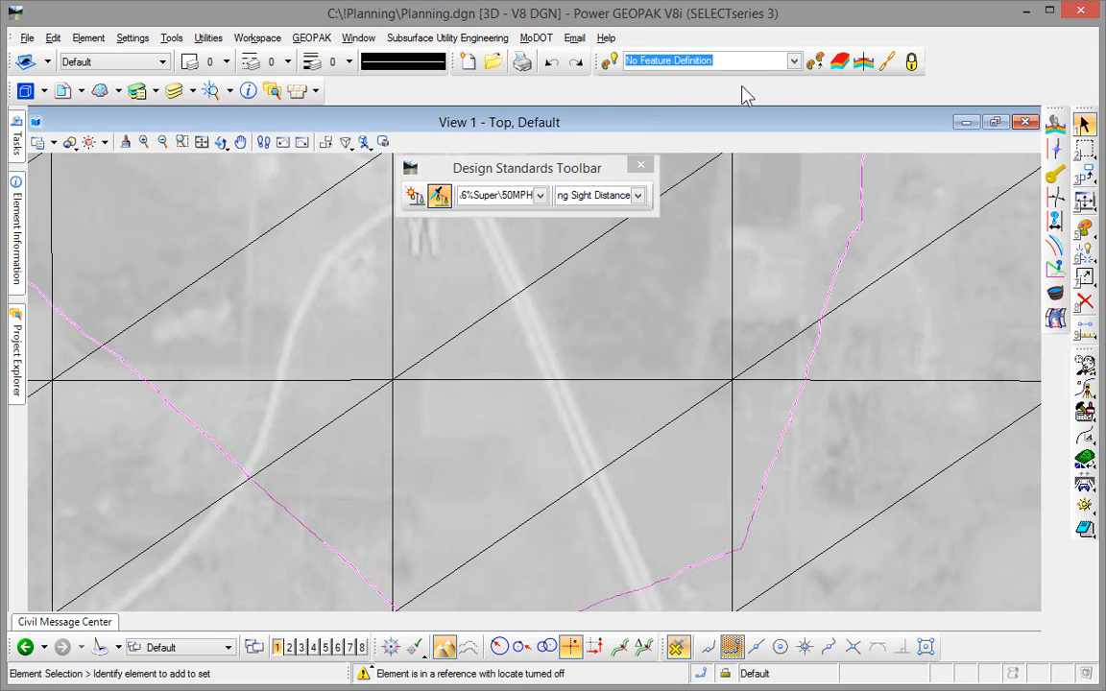
pyautogui.click(794, 61)
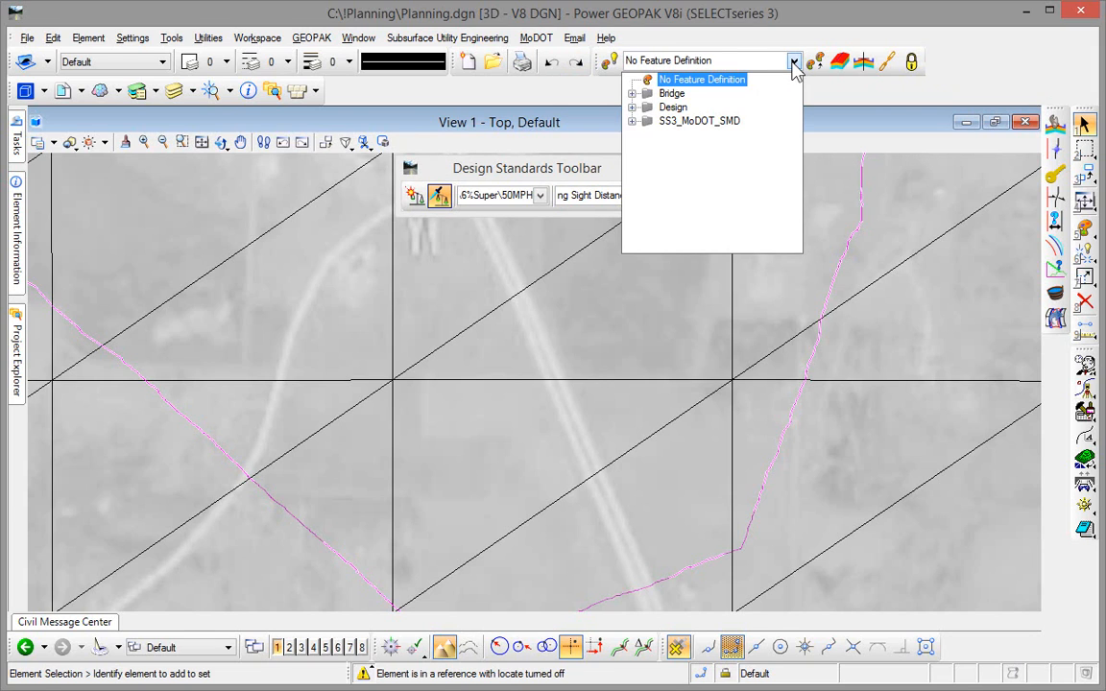
pyautogui.click(633, 108)
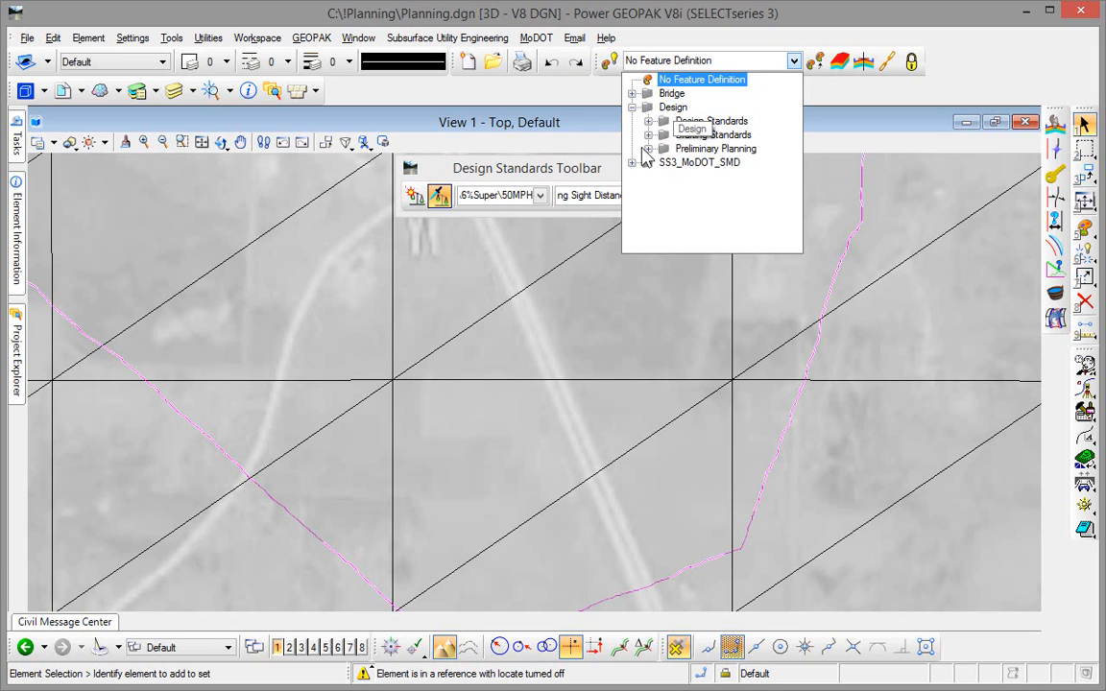
pyautogui.click(648, 149)
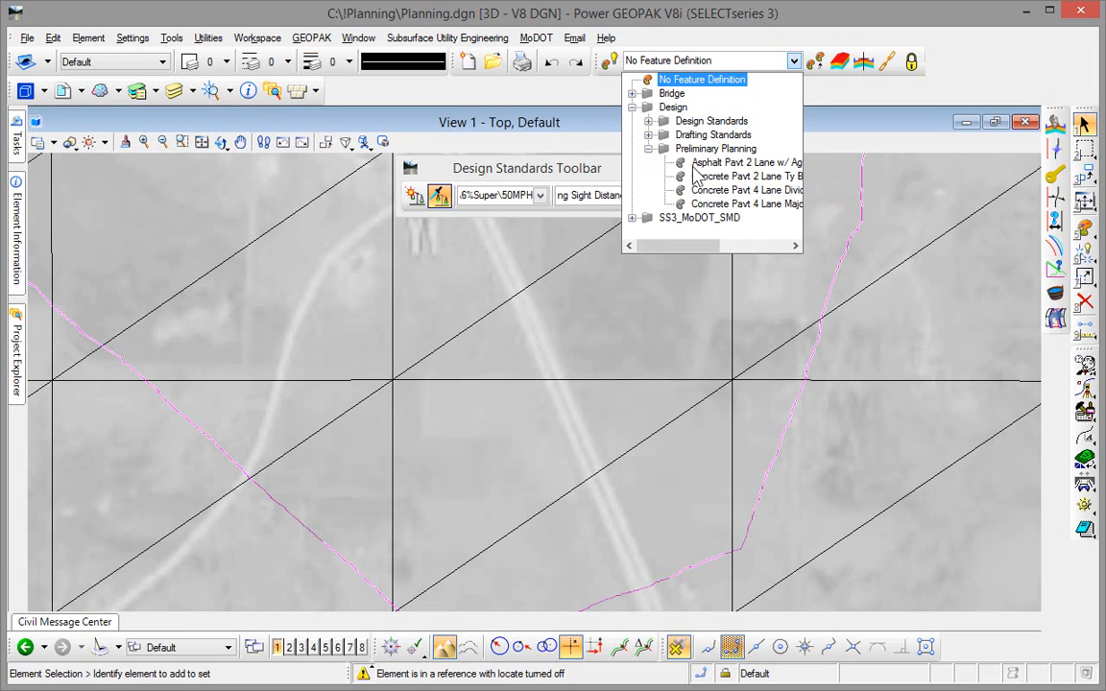
pyautogui.click(713, 165)
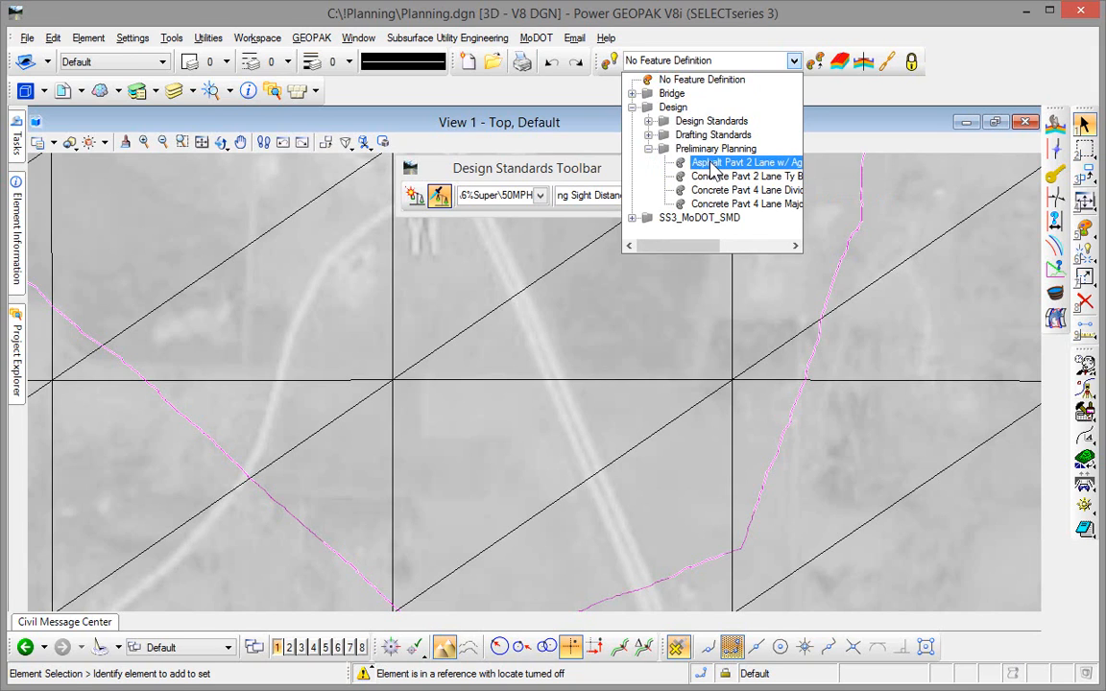
# - Make the chosen feature definition active, with Create 3D Automatically and Use Feature Definition Template turned on
pyautogui.click(611, 63)
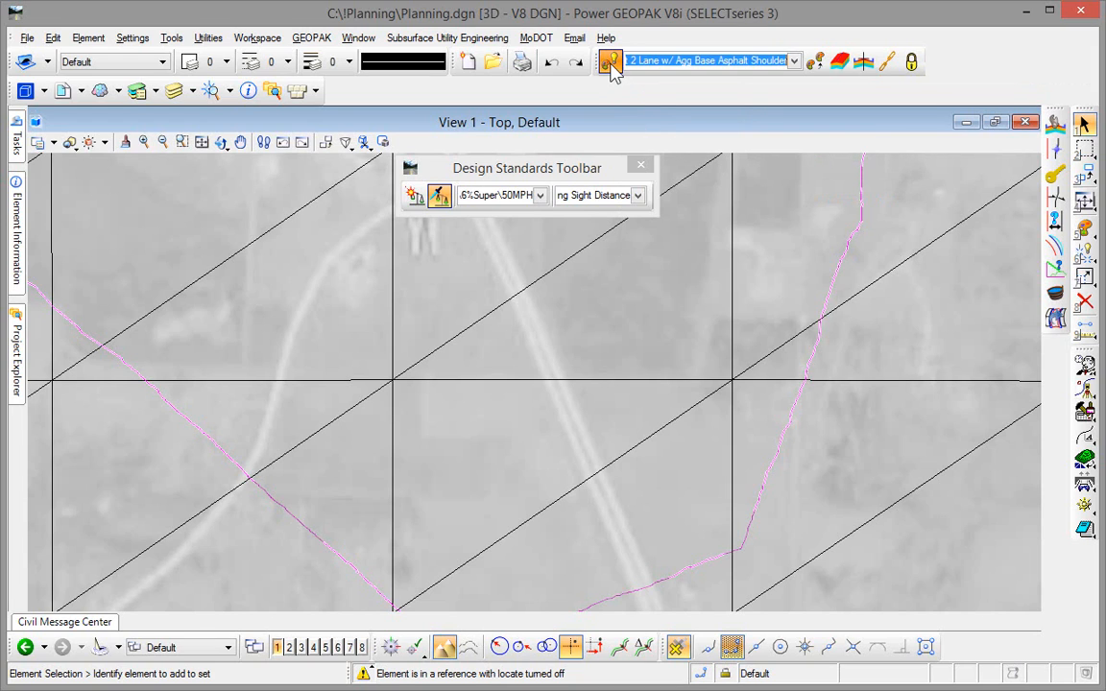
pyautogui.click(840, 61)
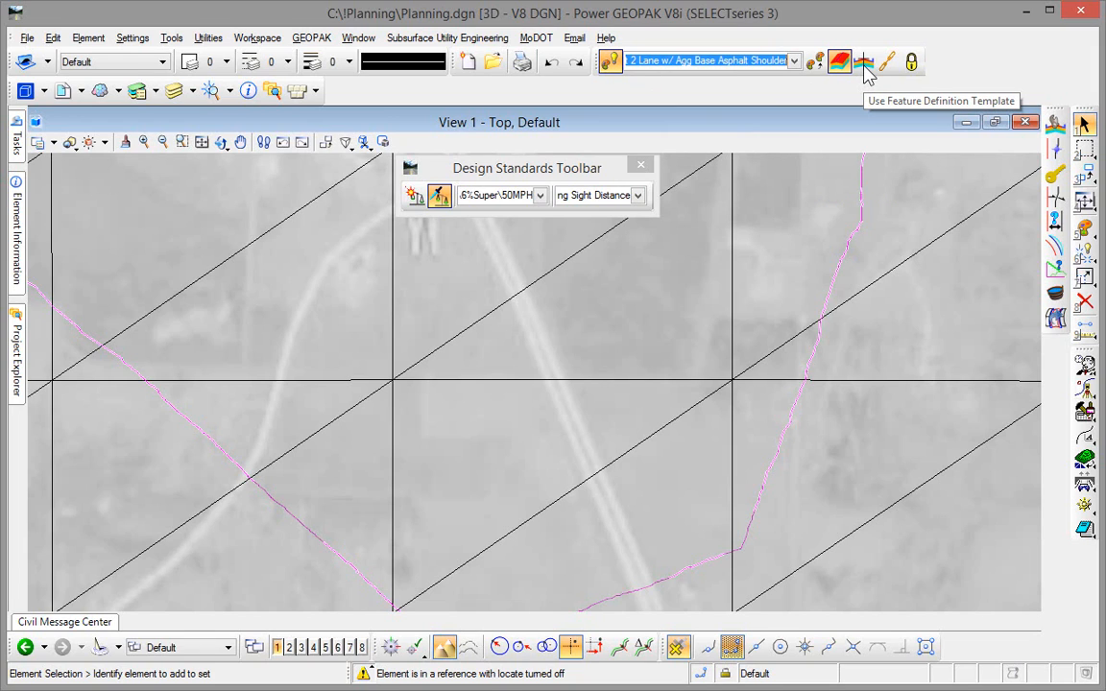
pyautogui.click(863, 61)
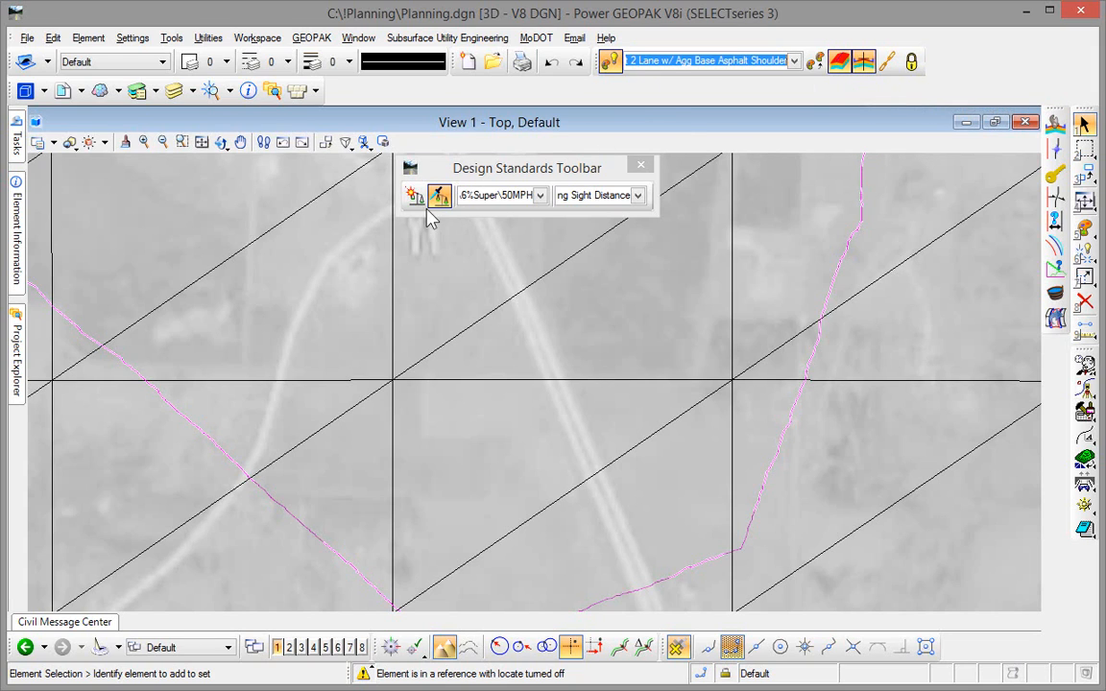
# - Draw the three-PI Prelim Plan Alignment from the western to the eastern road, with radius 1510, 120 spirals and tangents about 901 and 1048
pyautogui.moveTo(17, 129)
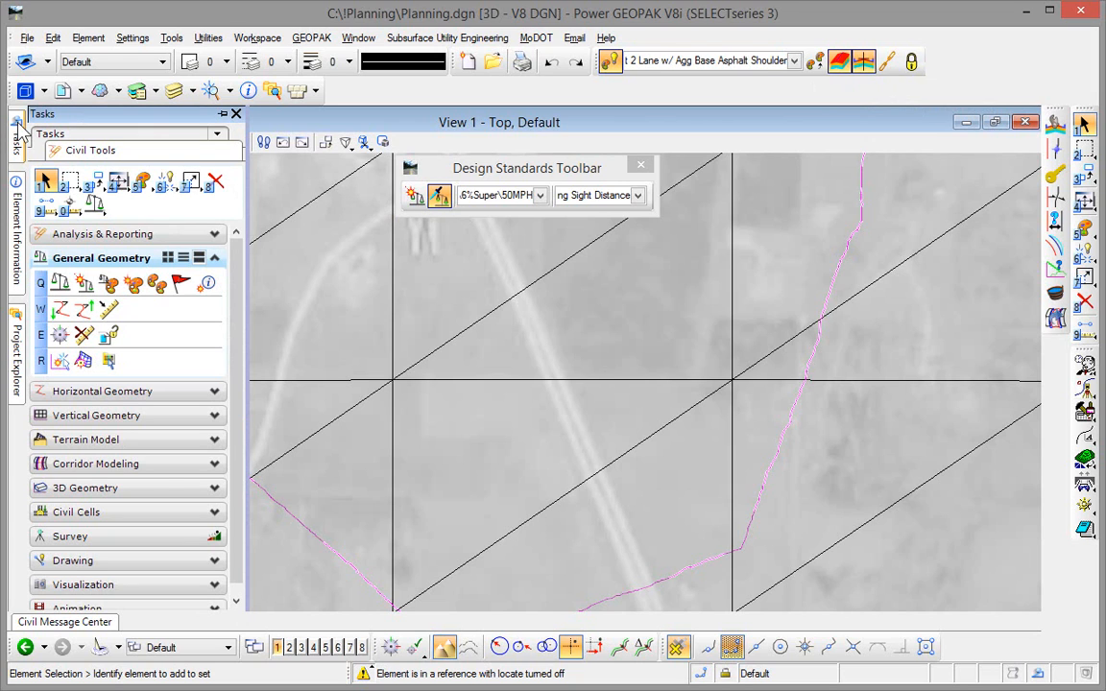
pyautogui.click(46, 393)
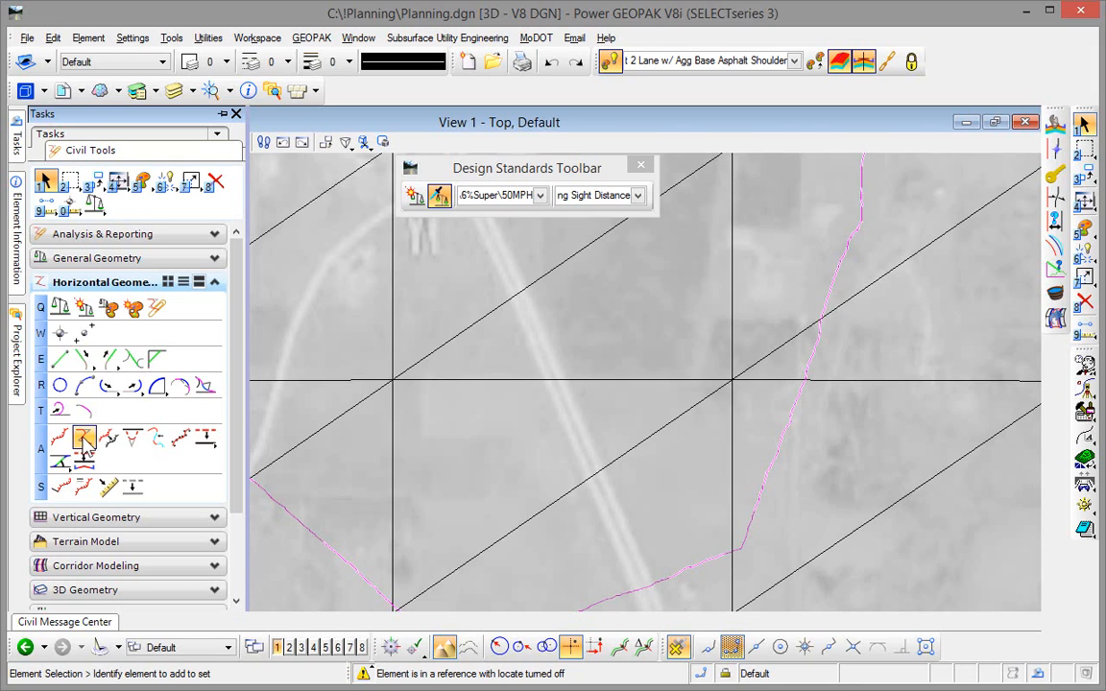
pyautogui.click(85, 440)
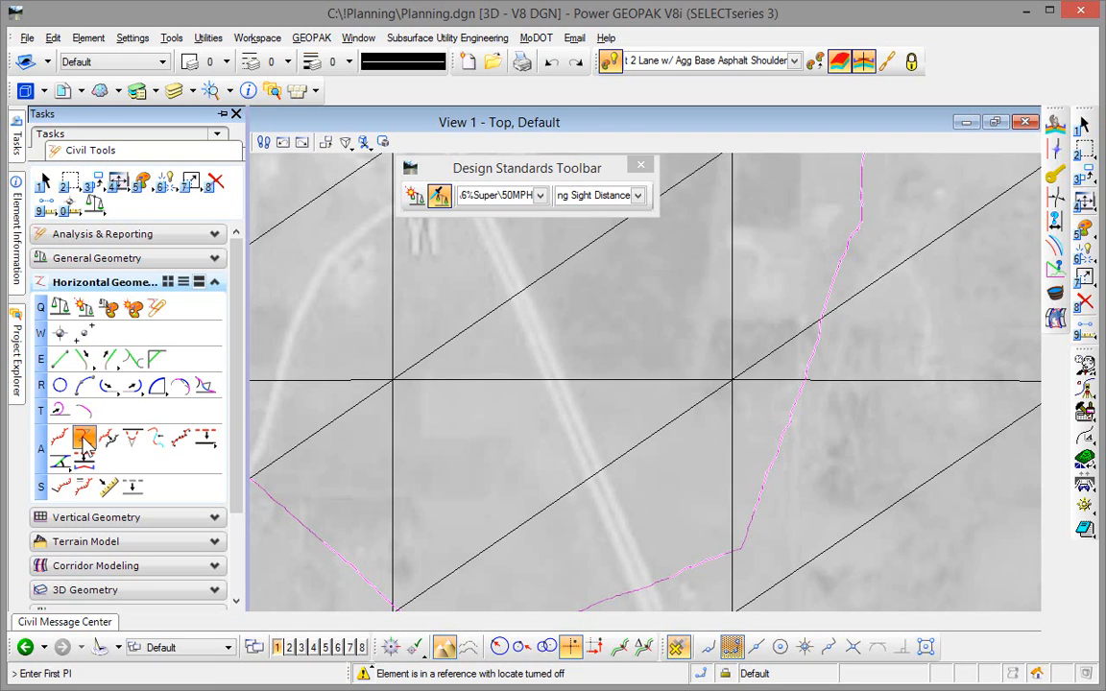
pyautogui.moveTo(922, 111); pyautogui.dragTo(902, 133)
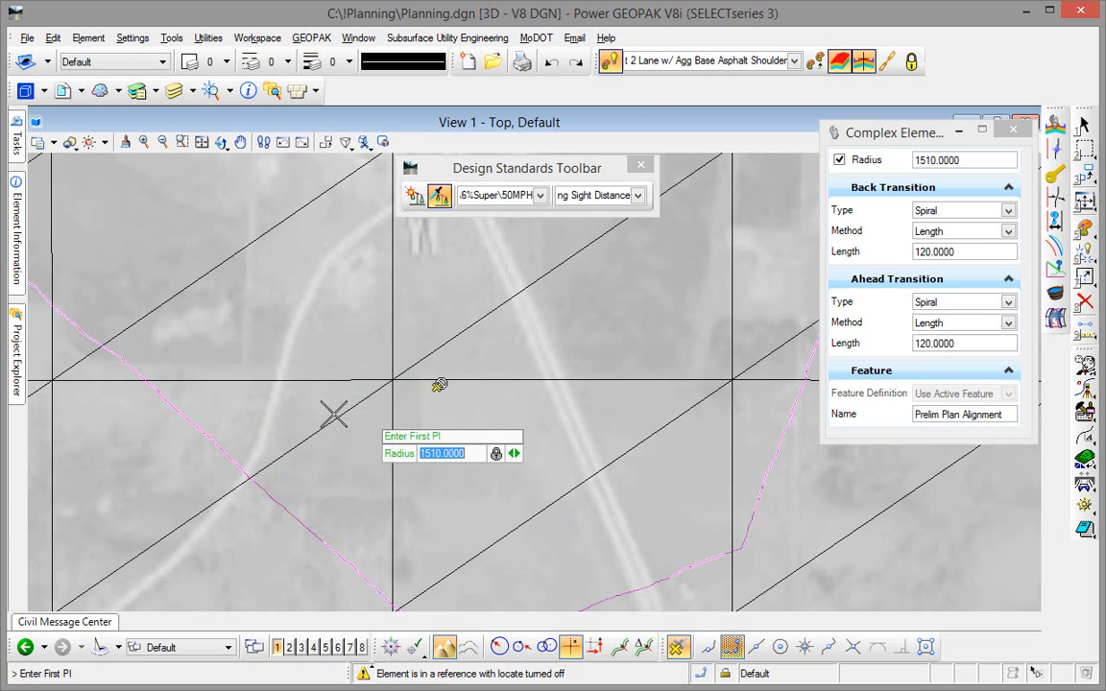
pyautogui.click(273, 419)
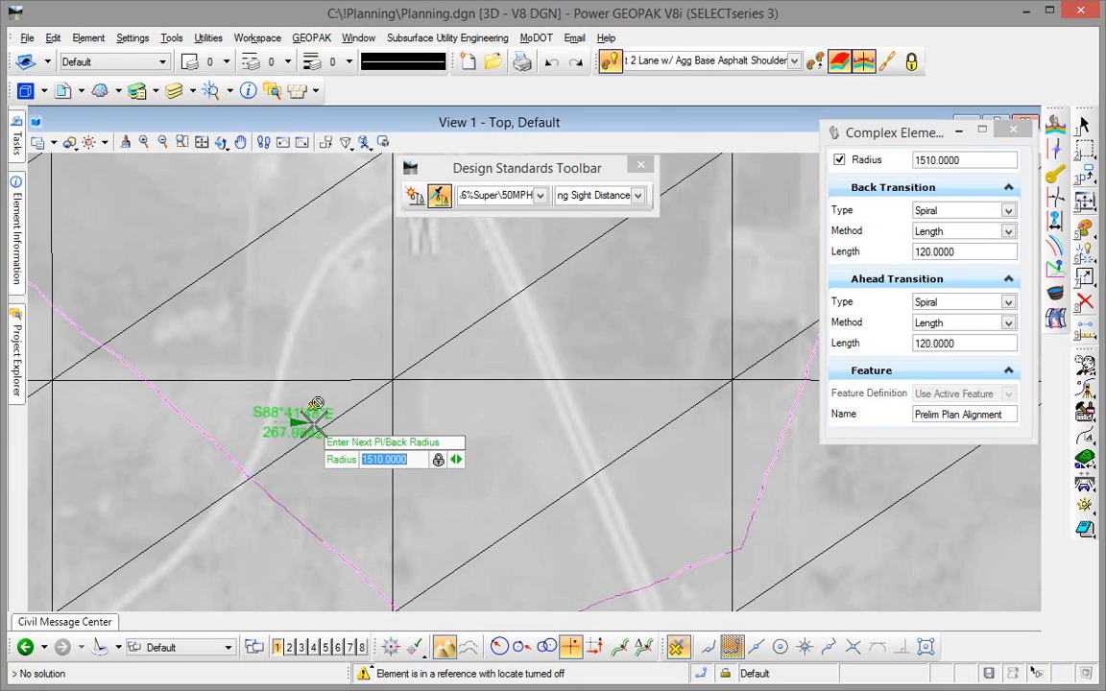
pyautogui.click(429, 414)
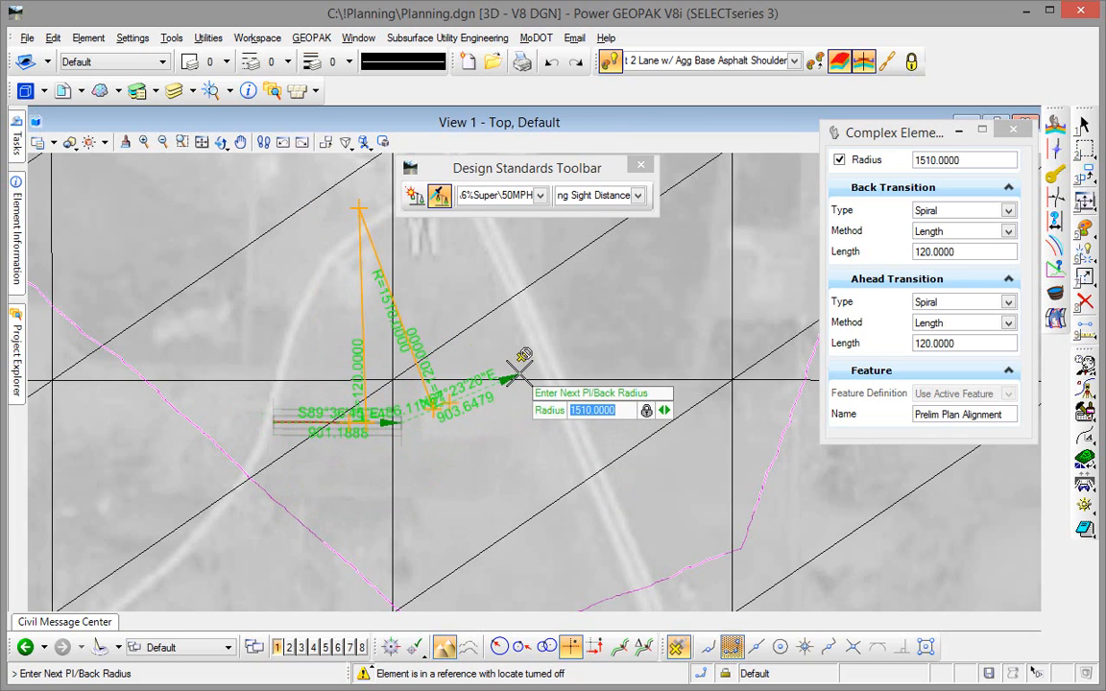
pyautogui.scroll(1, 519, 369)
pyautogui.scroll(1, 521, 373)
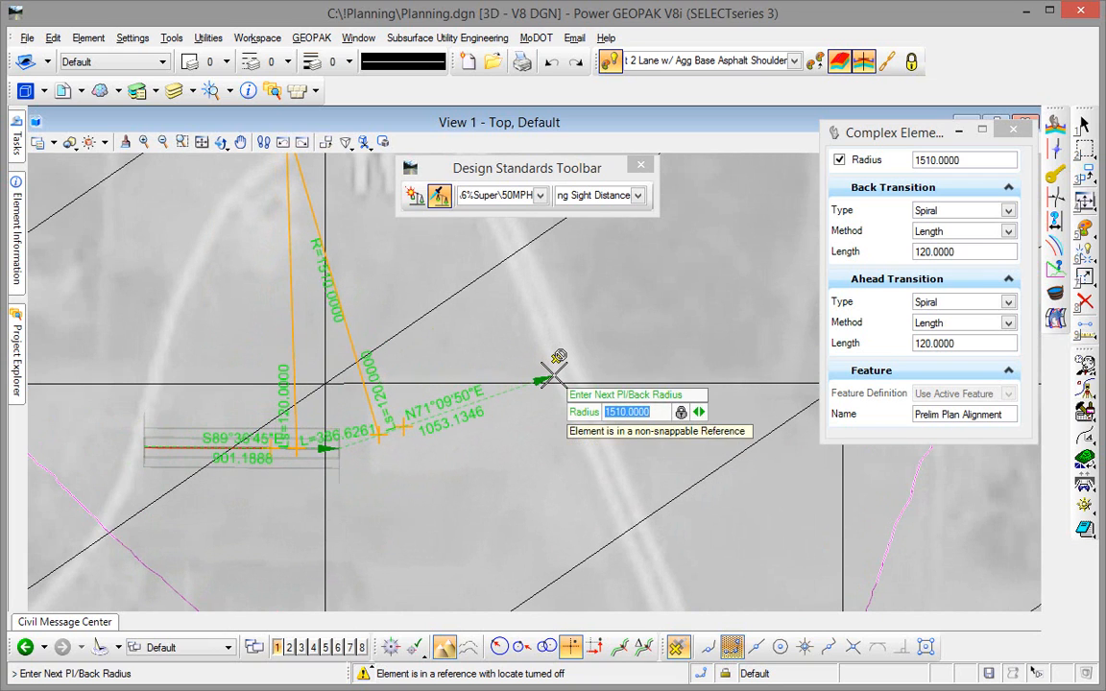
pyautogui.click(543, 381)
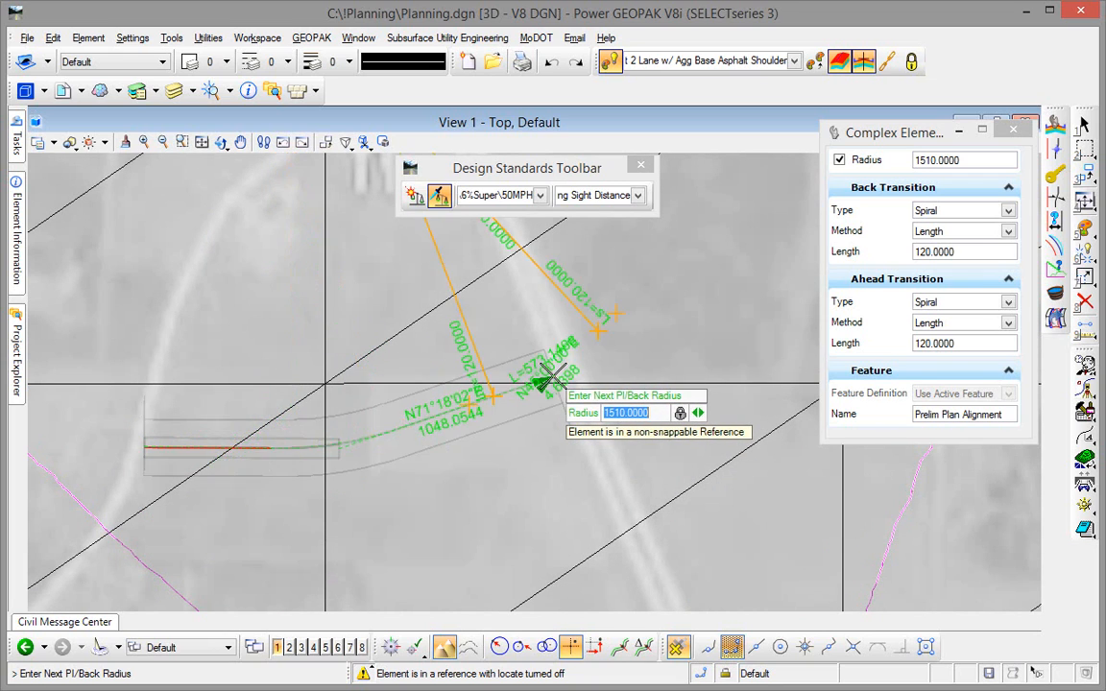
pyautogui.rightClick(531, 446)
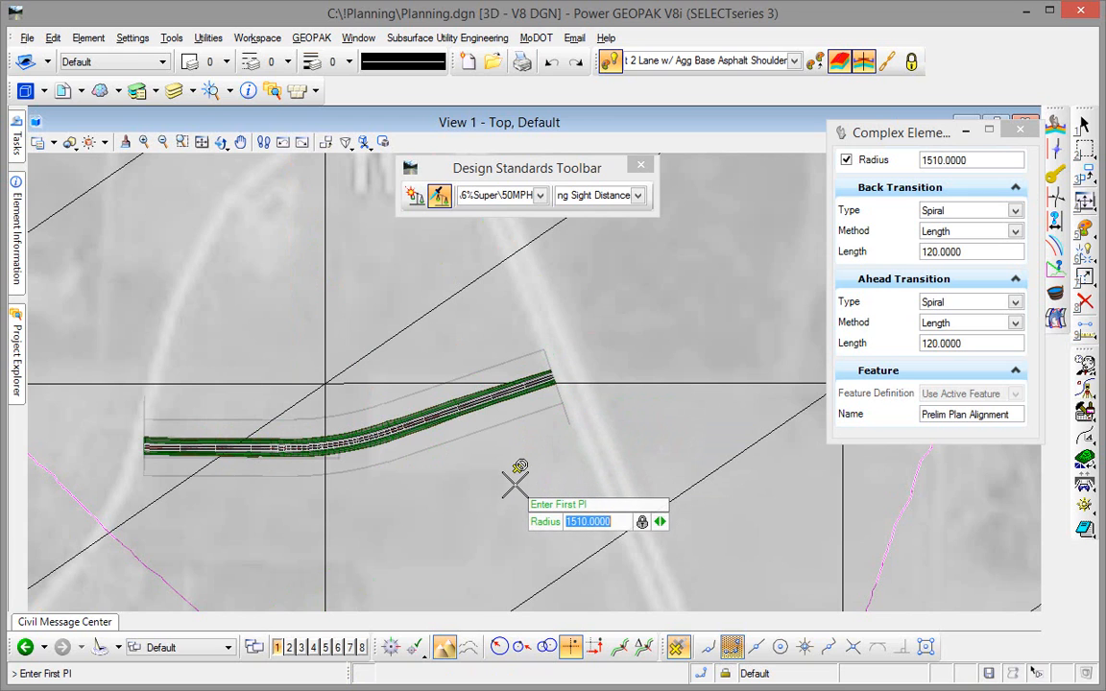
pyautogui.press('Escape')
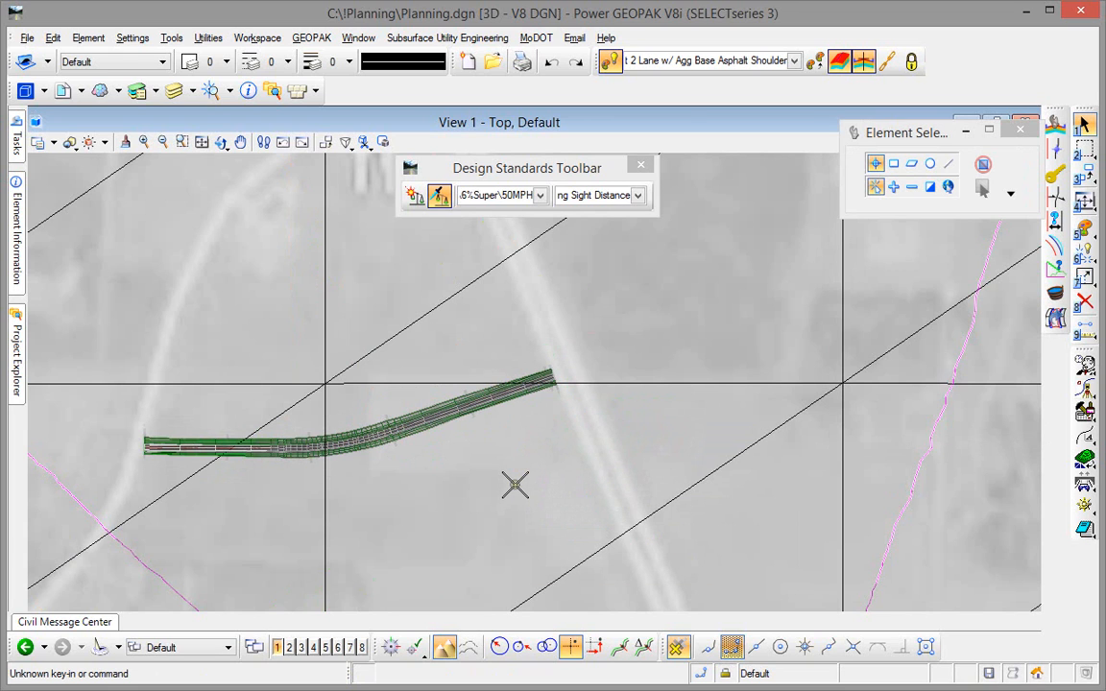
# - Move the alignment's middle PI slightly south and adjust its end point near the eastern road
pyautogui.scroll(2, 235, 451)
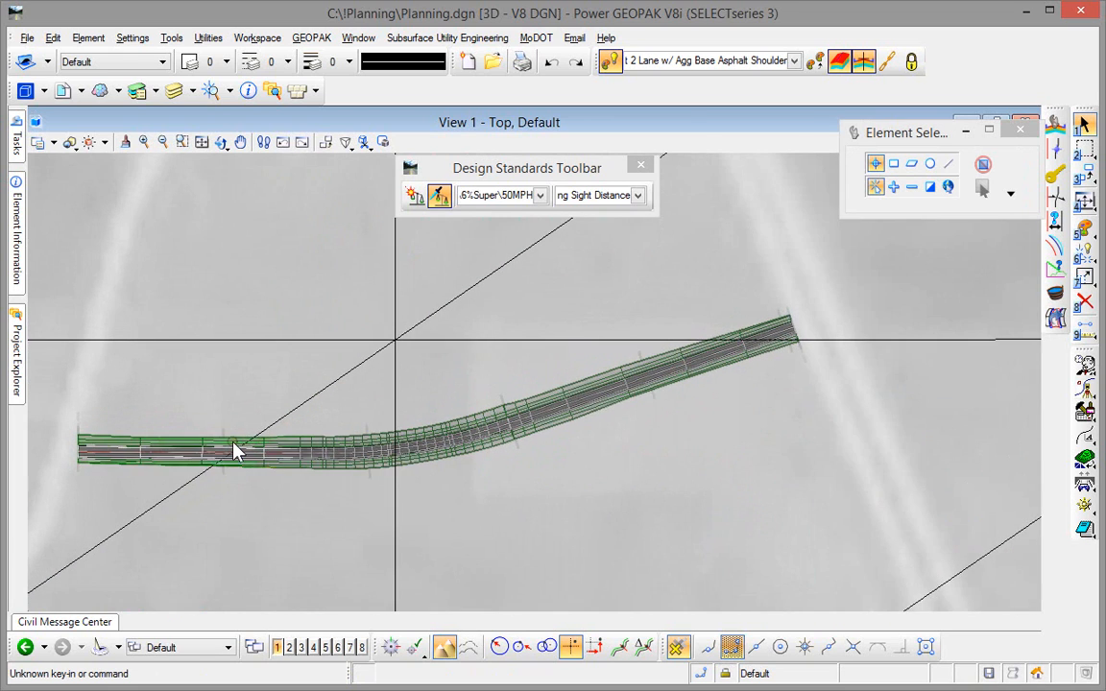
pyautogui.scroll(1, 236, 451)
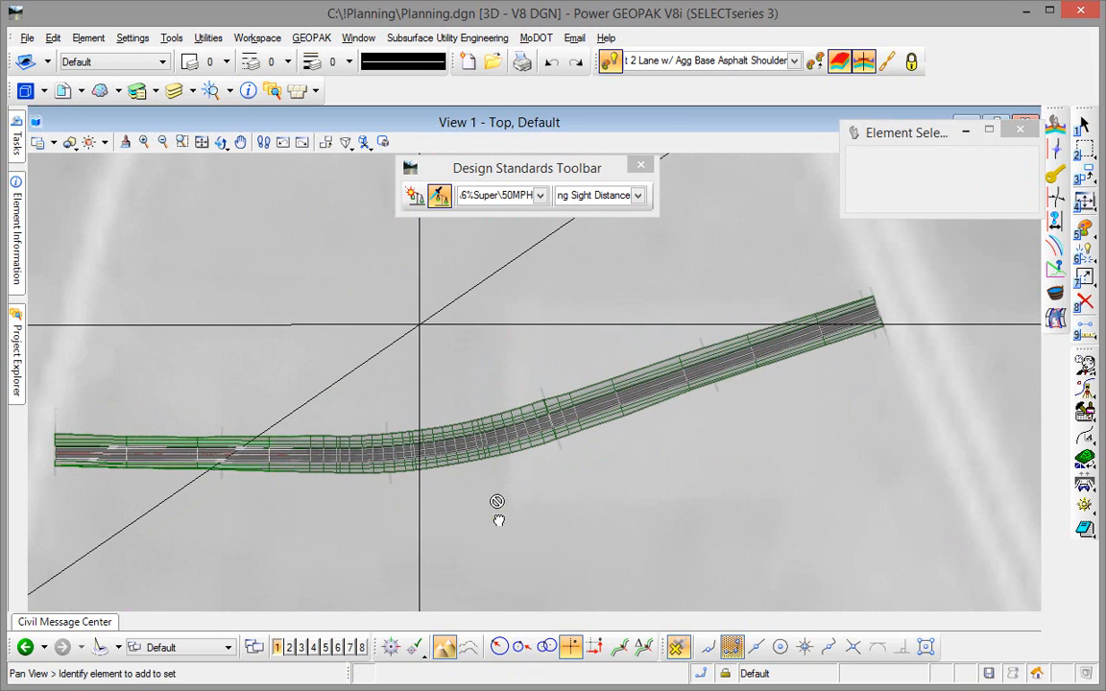
pyautogui.moveTo(490, 527); pyautogui.dragTo(514, 526, button='middle')
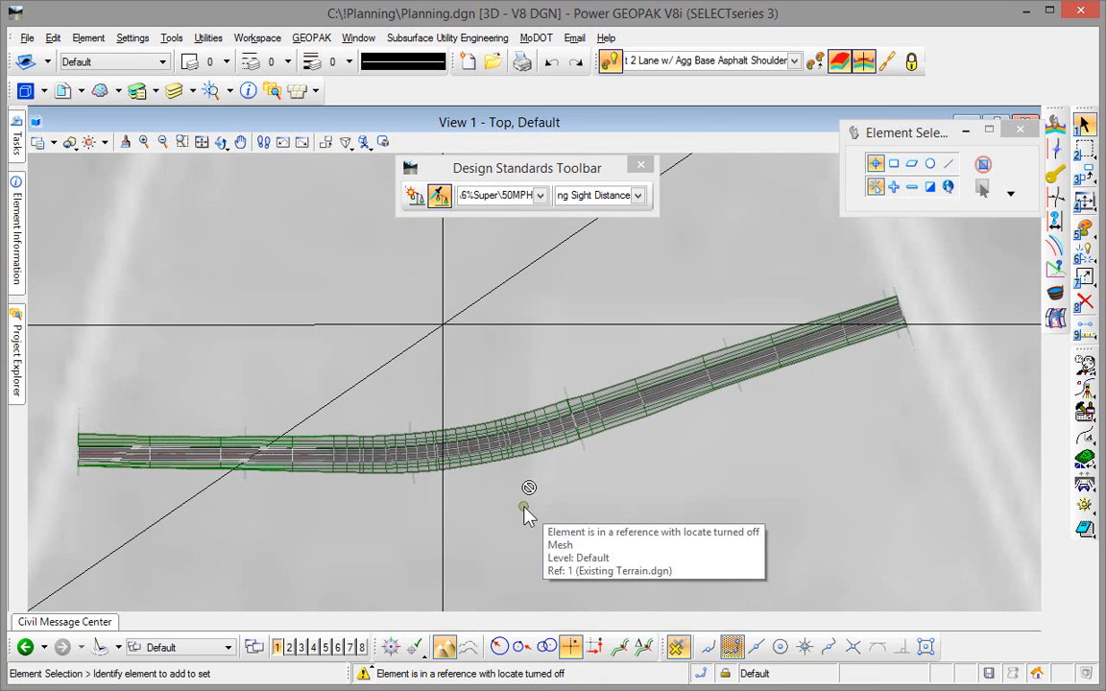
pyautogui.click(514, 456)
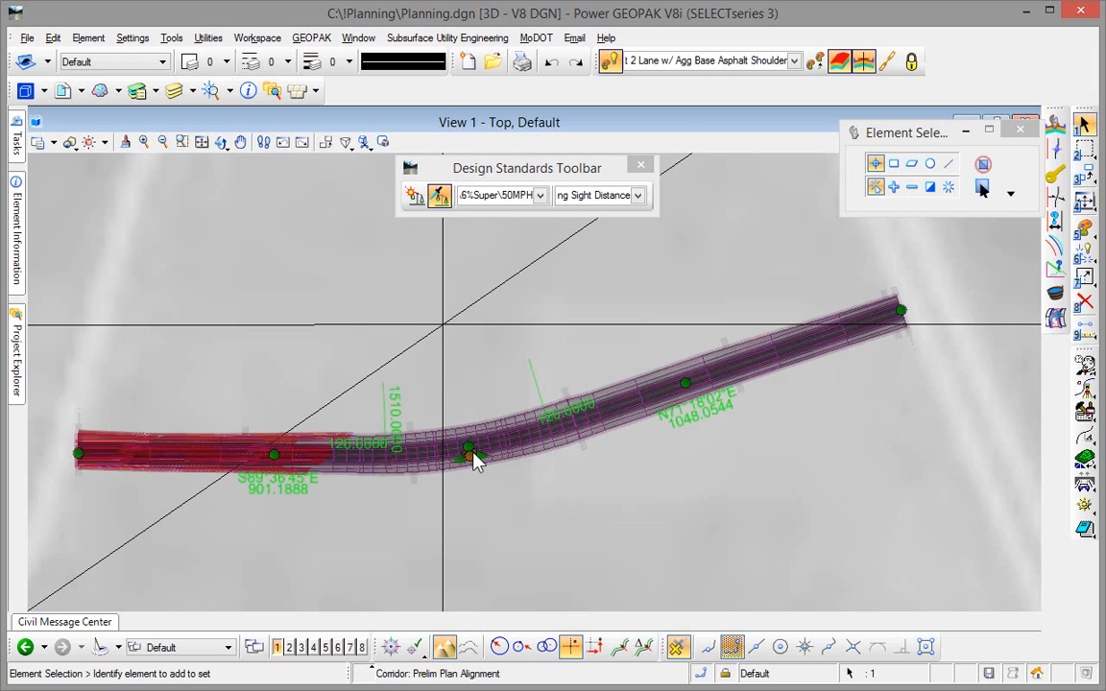
pyautogui.moveTo(471, 451); pyautogui.dragTo(482, 429)
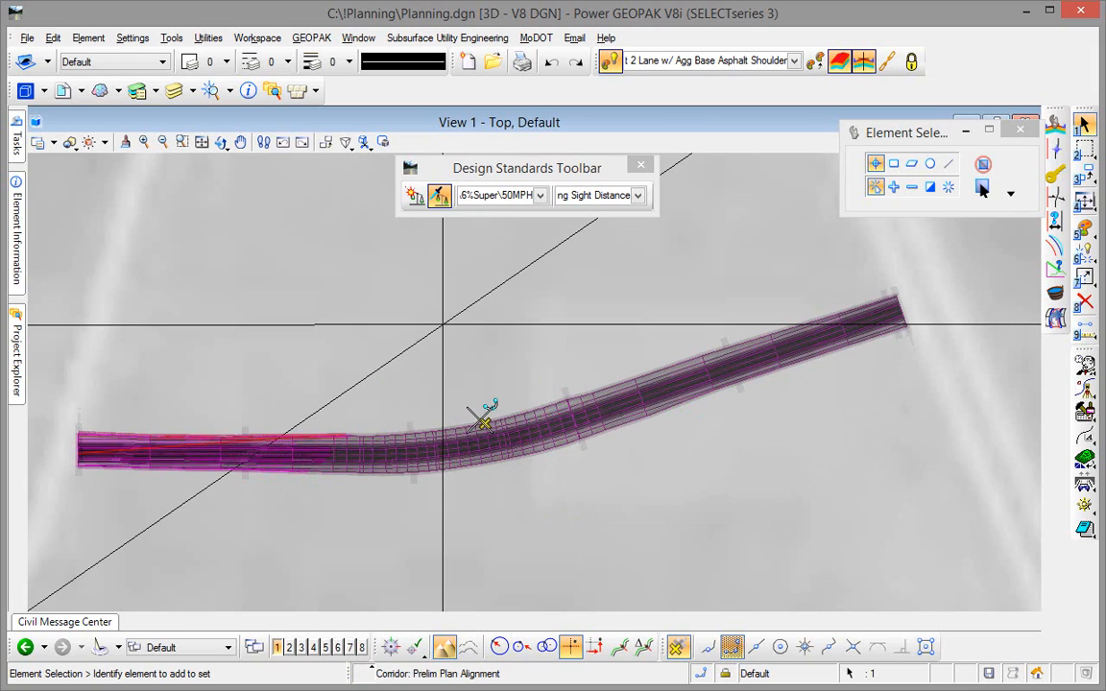
pyautogui.click(900, 311)
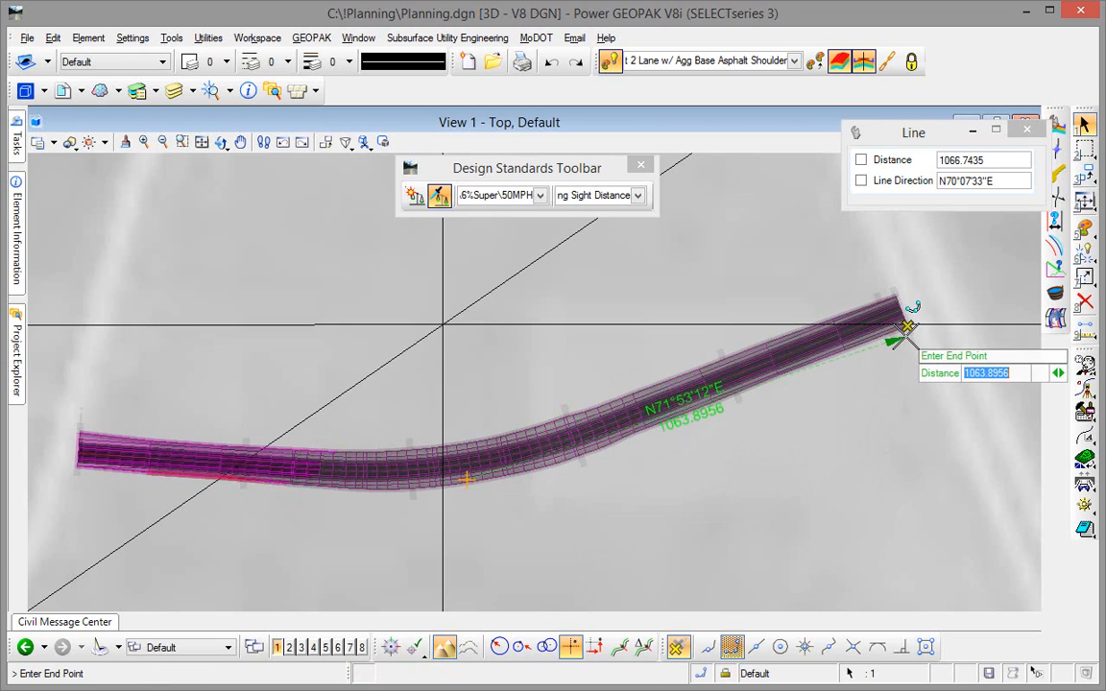
pyautogui.click(908, 329)
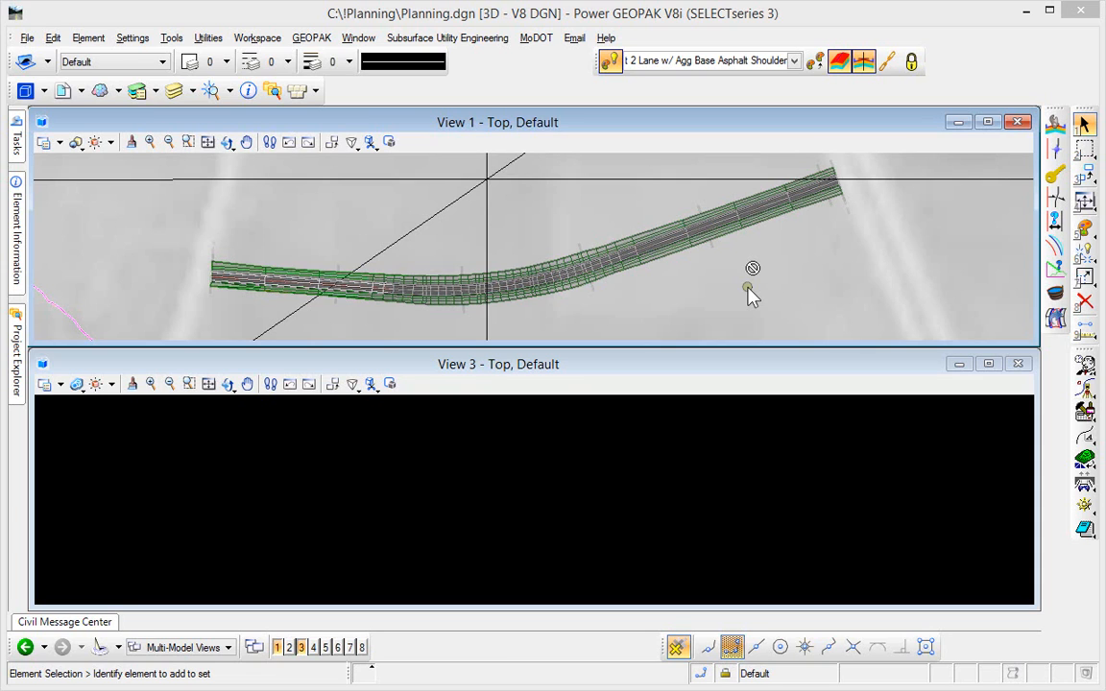
# - Open the profile model of the Prelim Plan Alignment in View 3
pyautogui.click(17, 338)
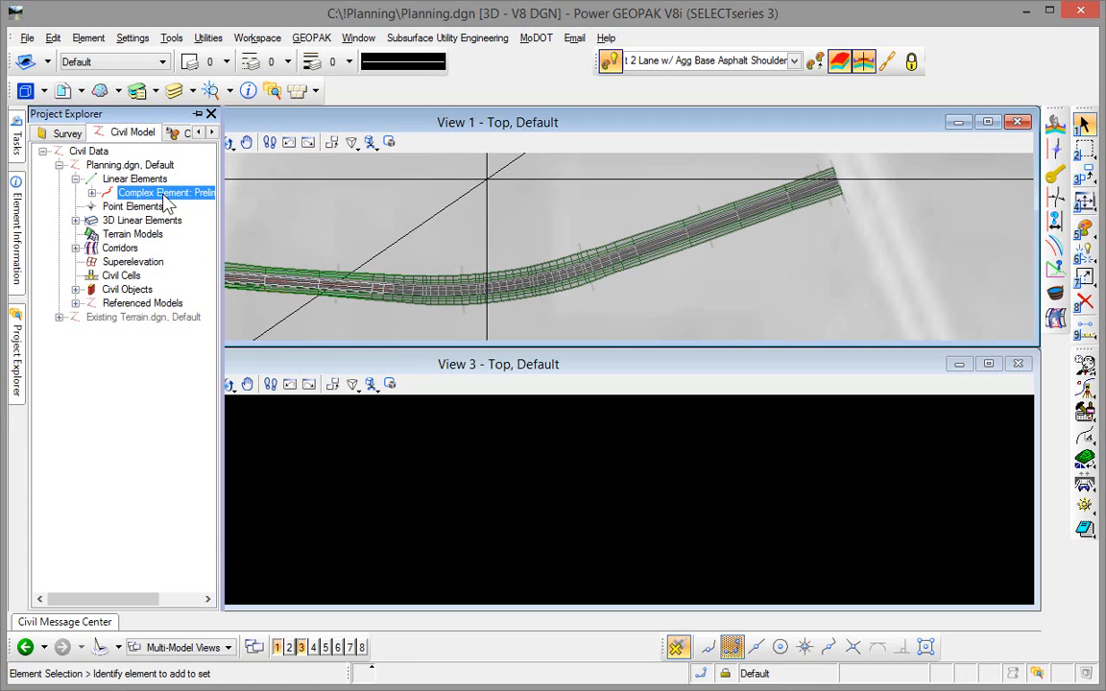
pyautogui.rightClick(144, 195)
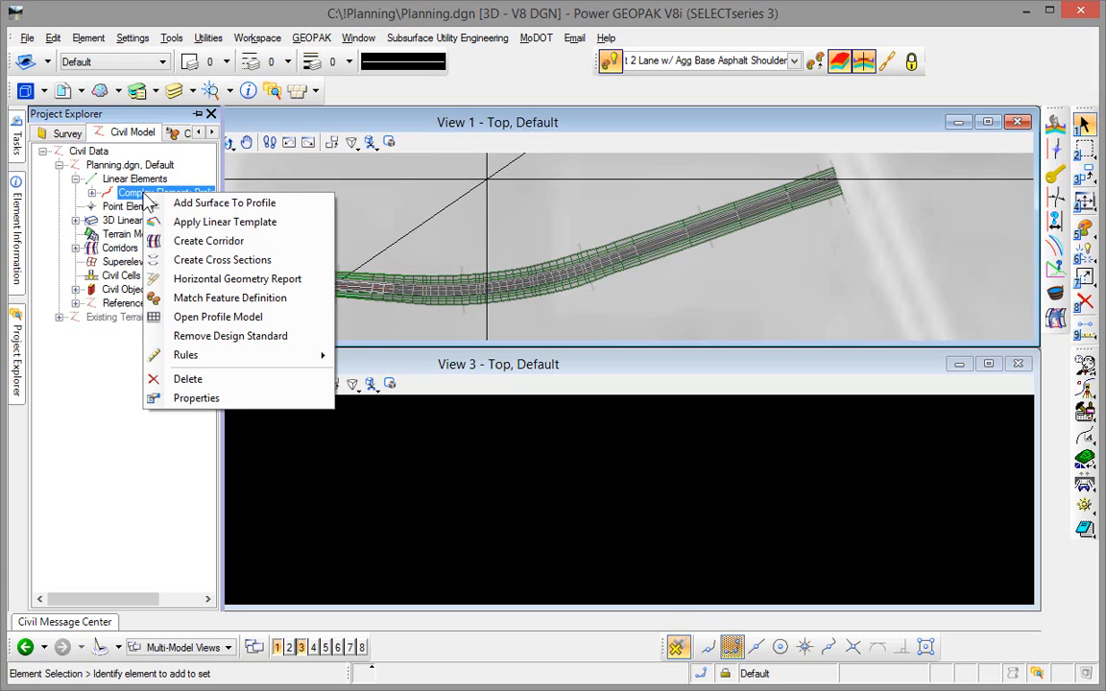
pyautogui.click(197, 318)
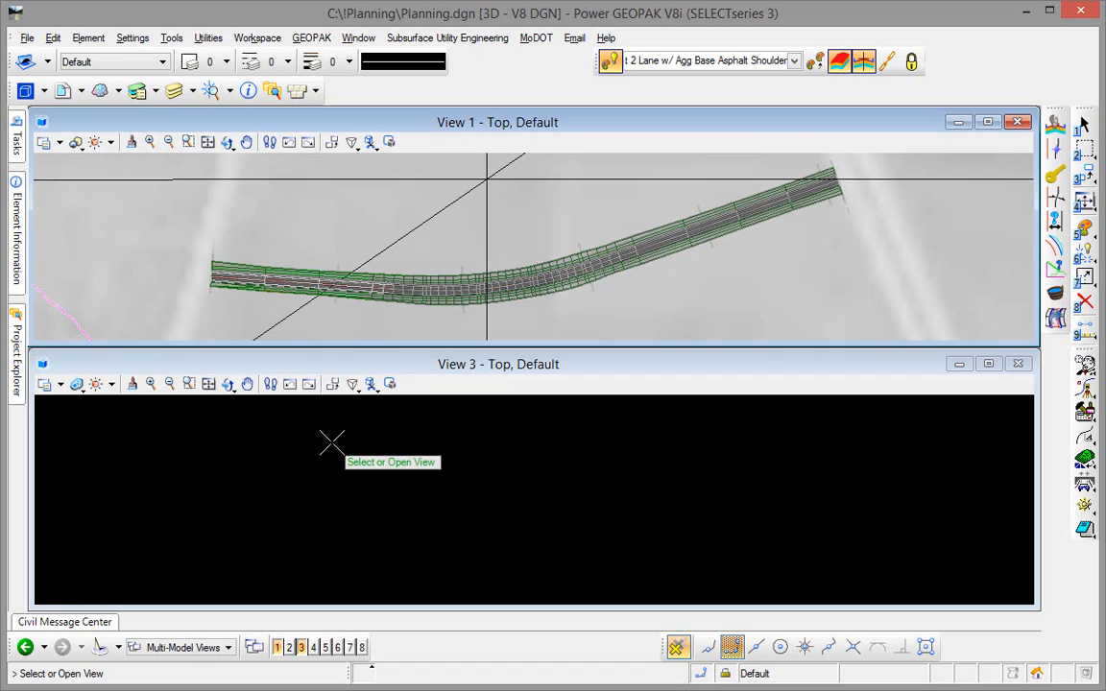
pyautogui.click(331, 442)
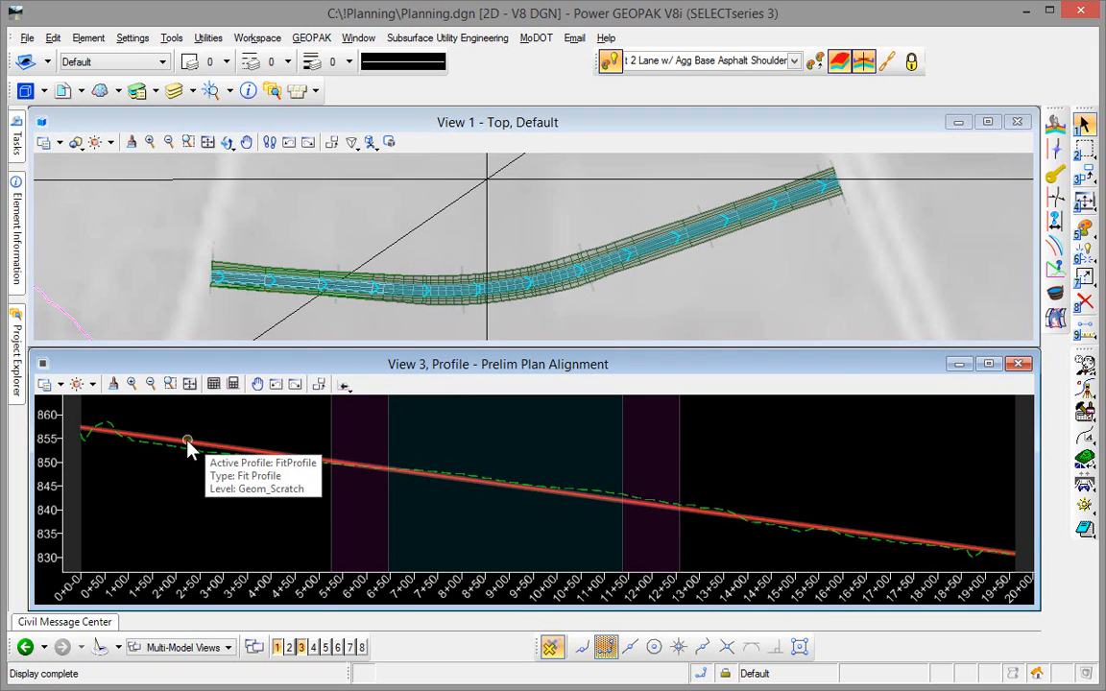
# - Set the active fit profile's lower envelope to -5 and its upper envelope to 20
pyautogui.click(187, 444)
pyautogui.moveTo(187, 445)
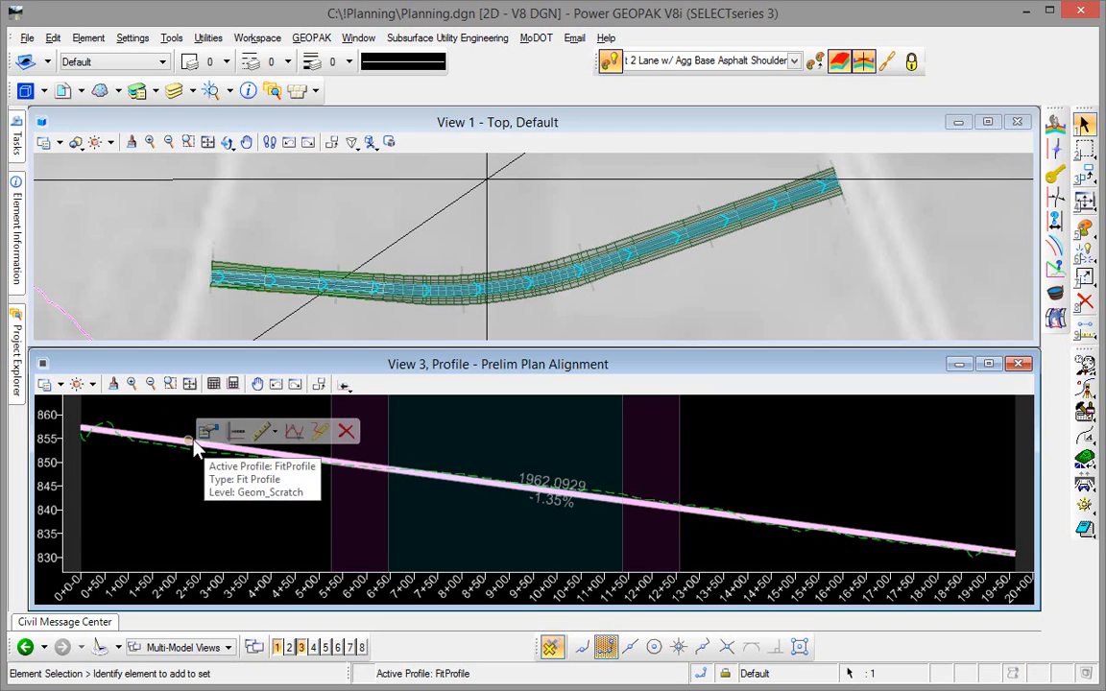
pyautogui.click(211, 434)
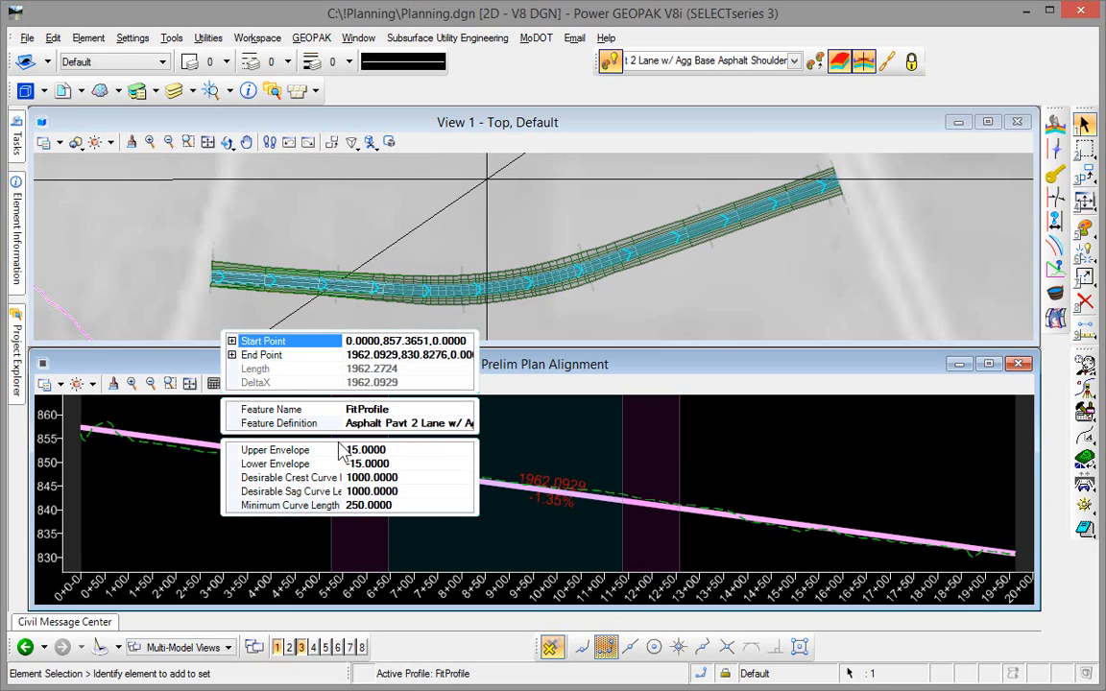
pyautogui.moveTo(341, 449); pyautogui.dragTo(388, 448)
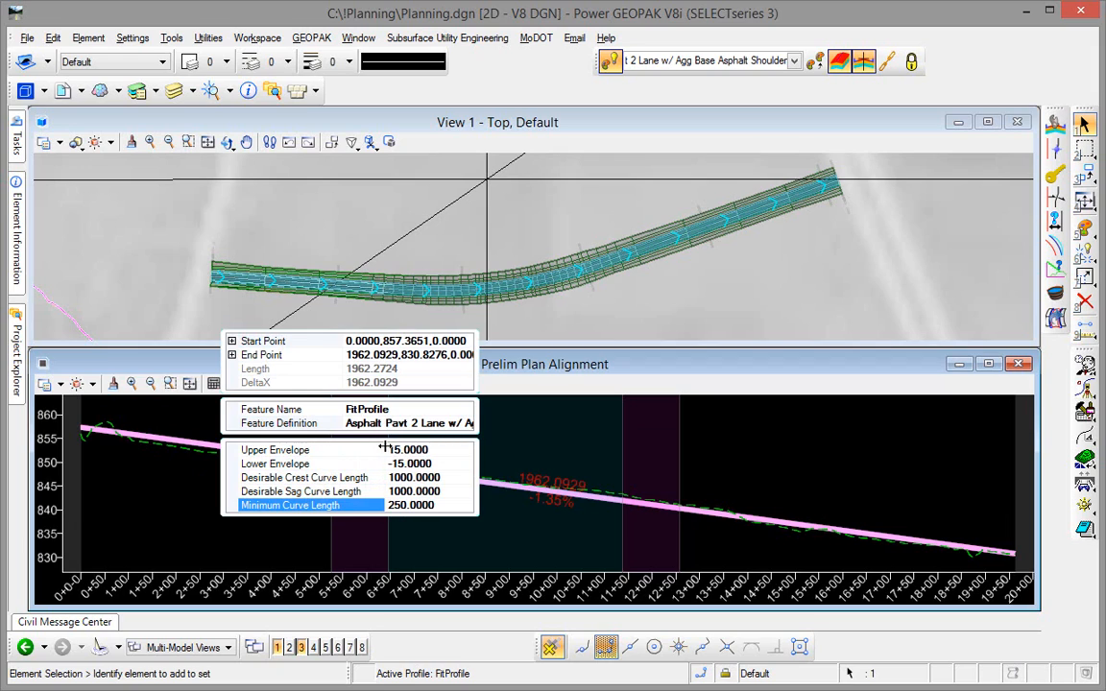
pyautogui.click(437, 464)
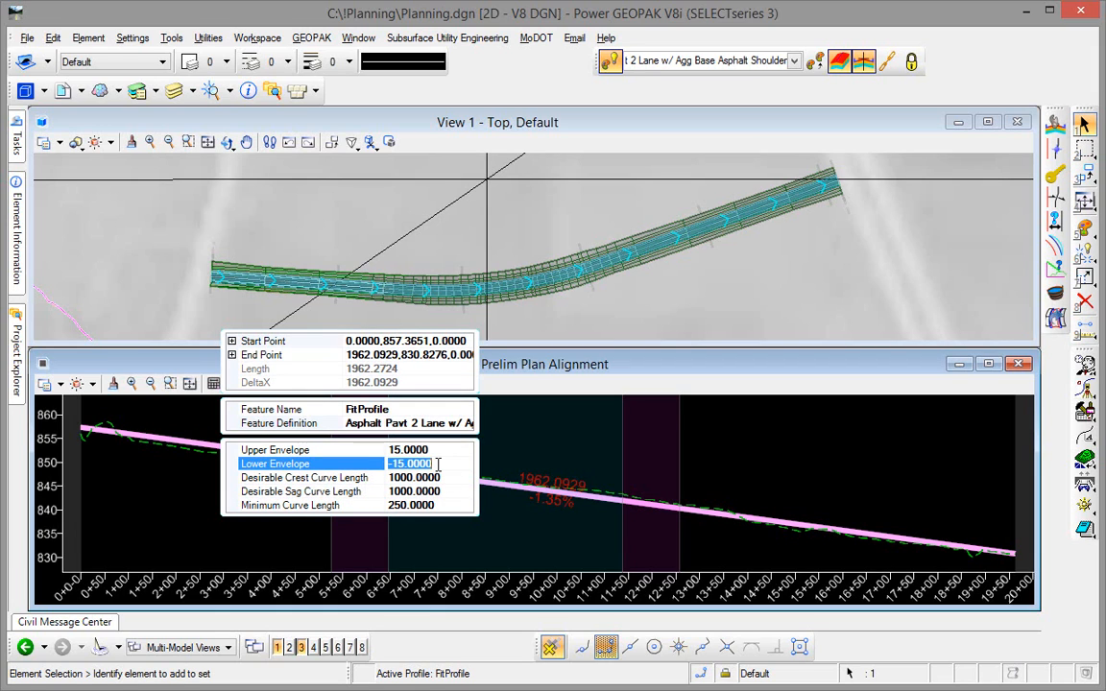
pyautogui.write('-5')
pyautogui.press('Return')
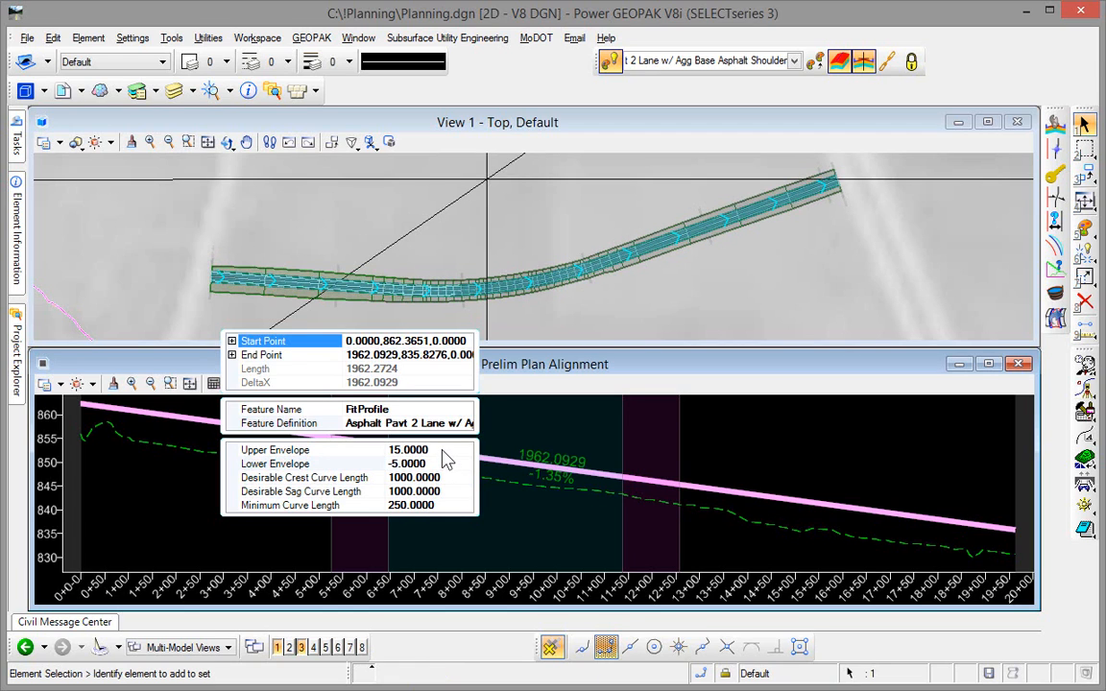
pyautogui.click(443, 450)
pyautogui.write('20')
pyautogui.press('Return')
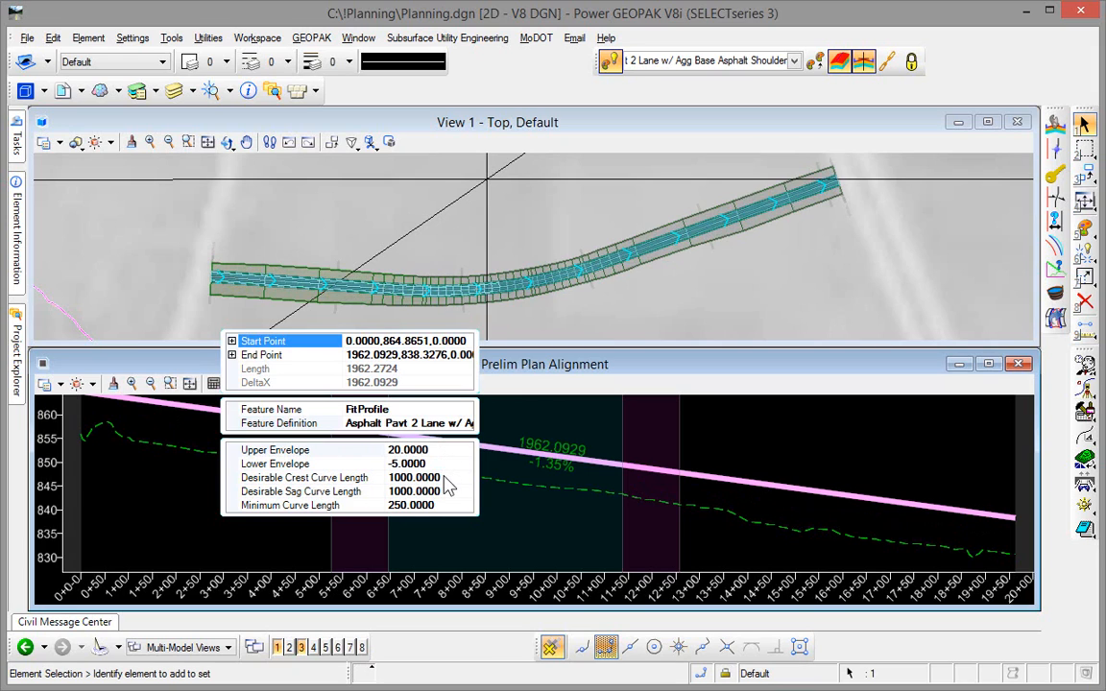
# - Set the fit profile's desirable crest and sag curve lengths to 900 and its upper envelope to 18
pyautogui.click(446, 479)
pyautogui.write('900')
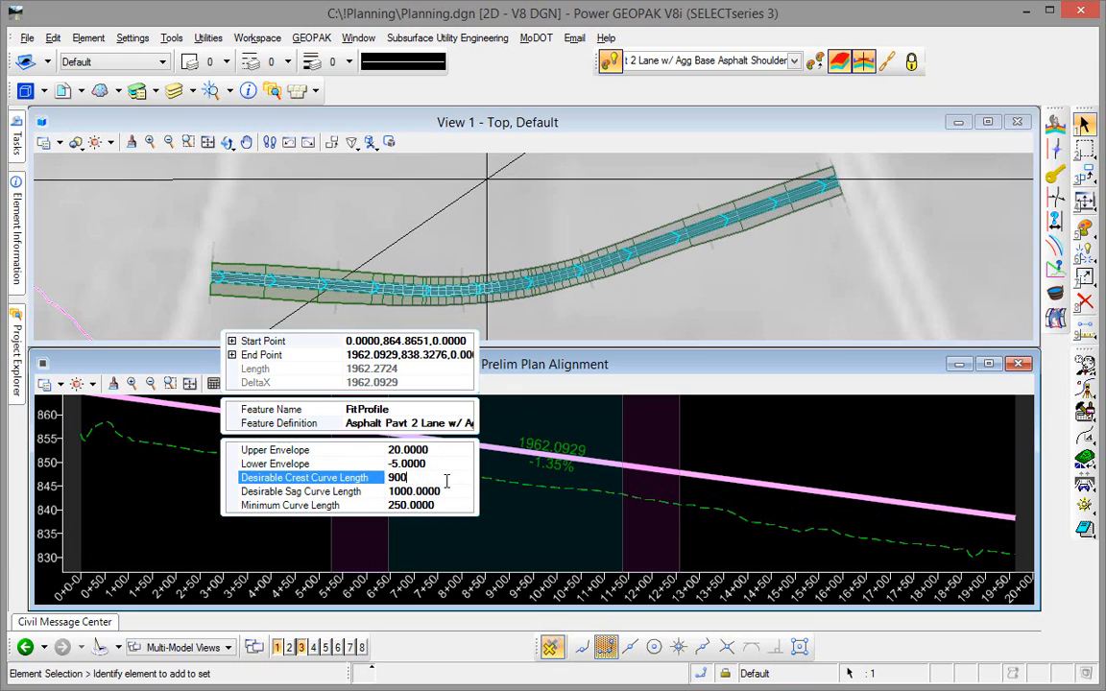
pyautogui.press('Return')
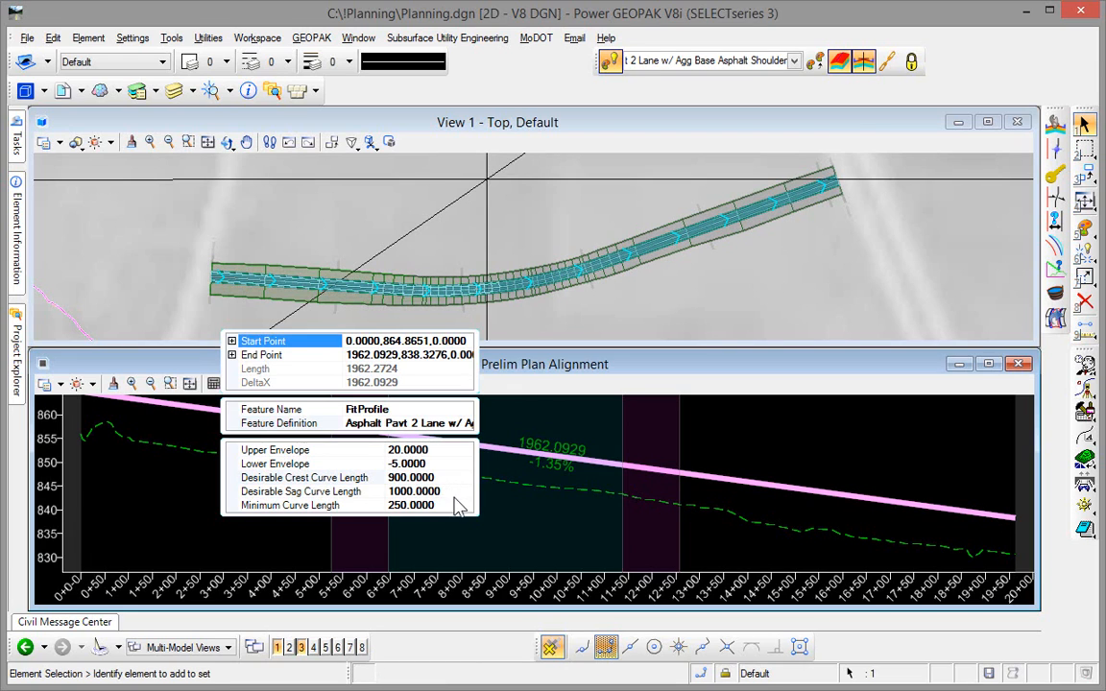
pyautogui.click(458, 493)
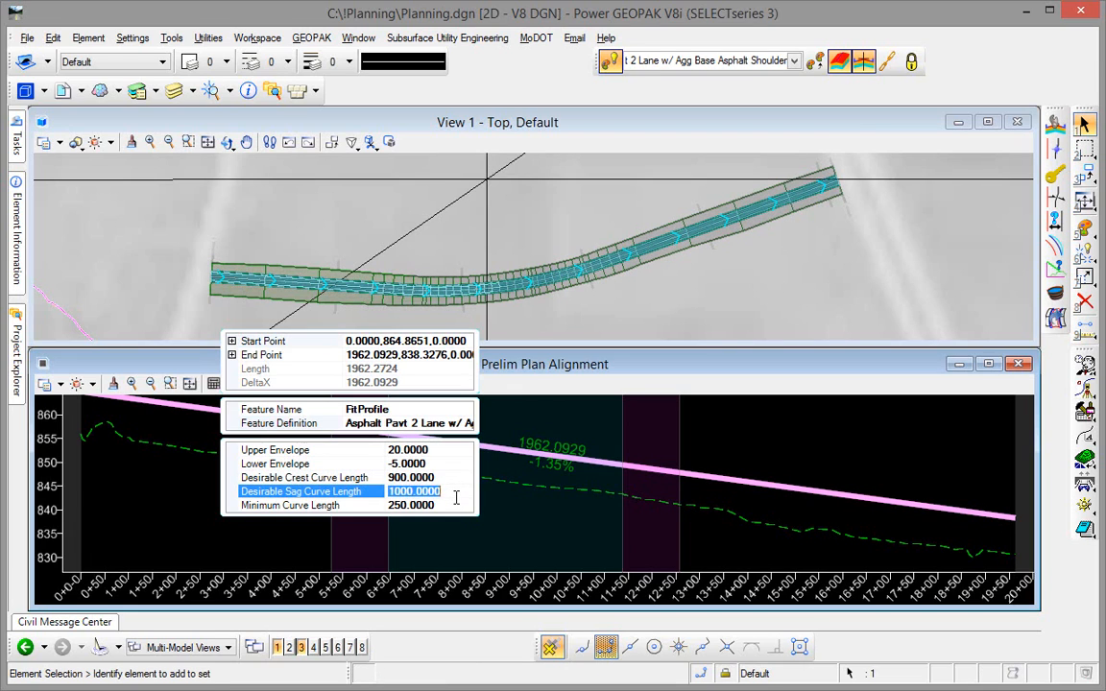
pyautogui.write('900')
pyautogui.press('Return')
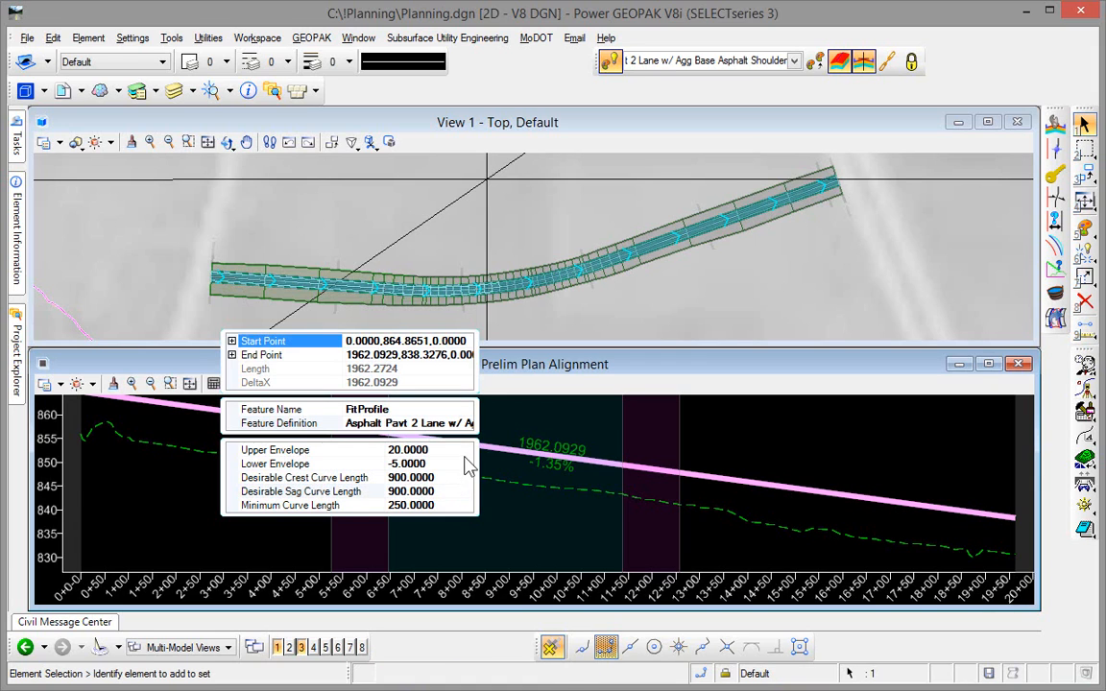
pyautogui.click(463, 450)
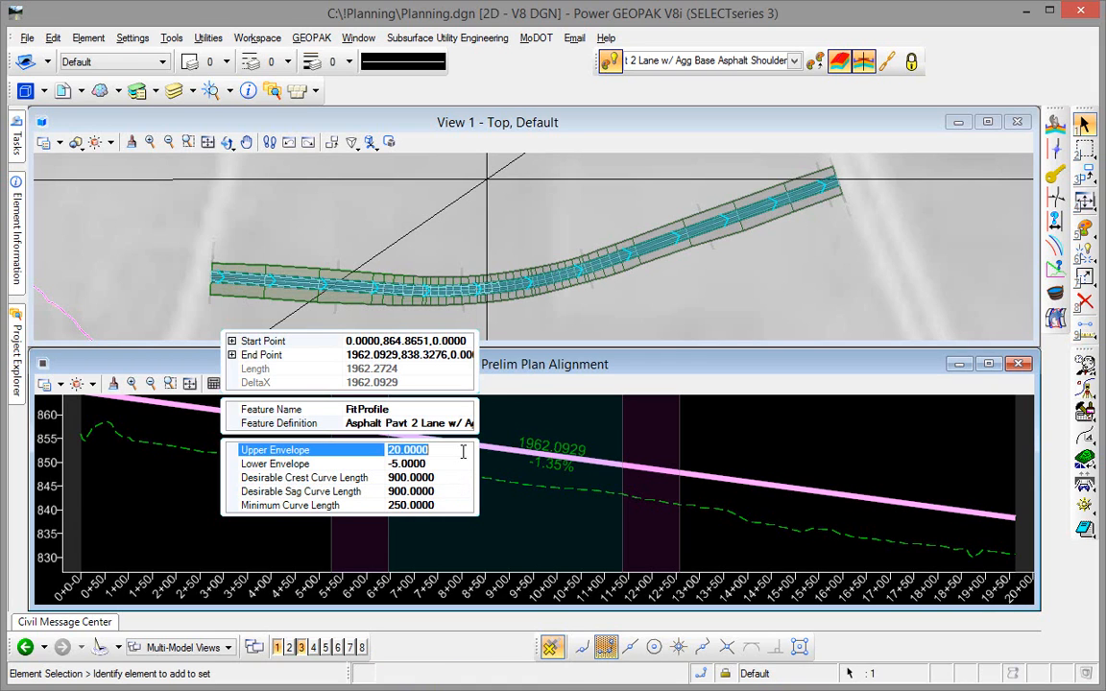
pyautogui.write('18')
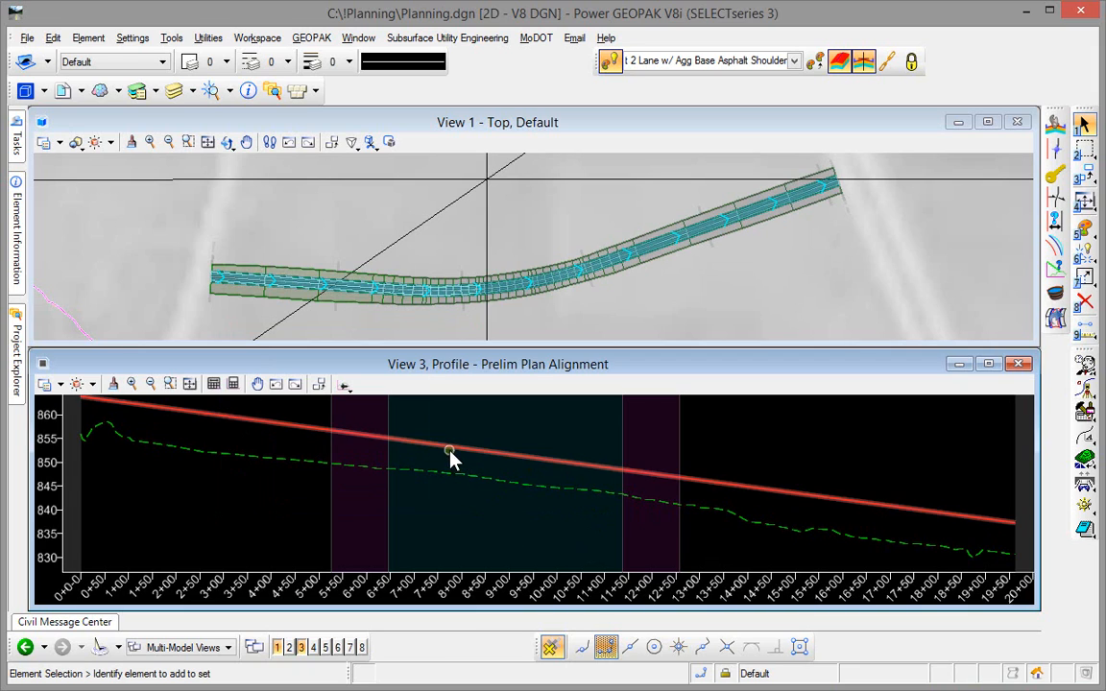
# - Convert the active fit profile of the Prelim Plan Alignment to a profile rule
pyautogui.moveTo(453, 455)
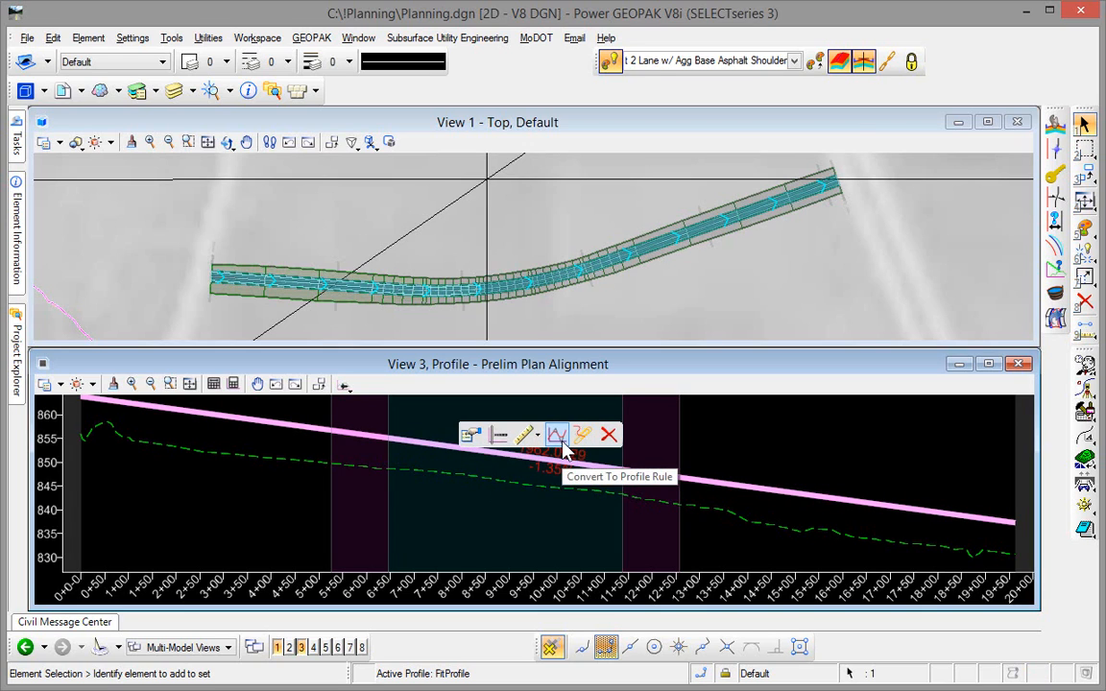
pyautogui.click(561, 444)
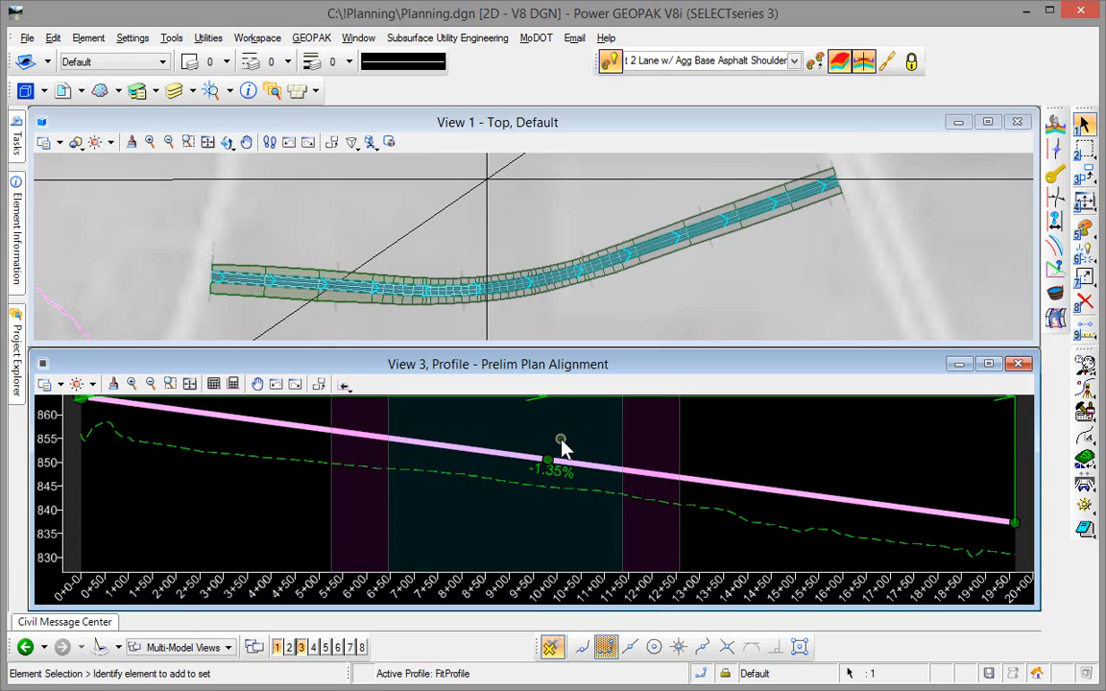
pyautogui.click(408, 532)
pyautogui.scroll(-2, 409, 531)
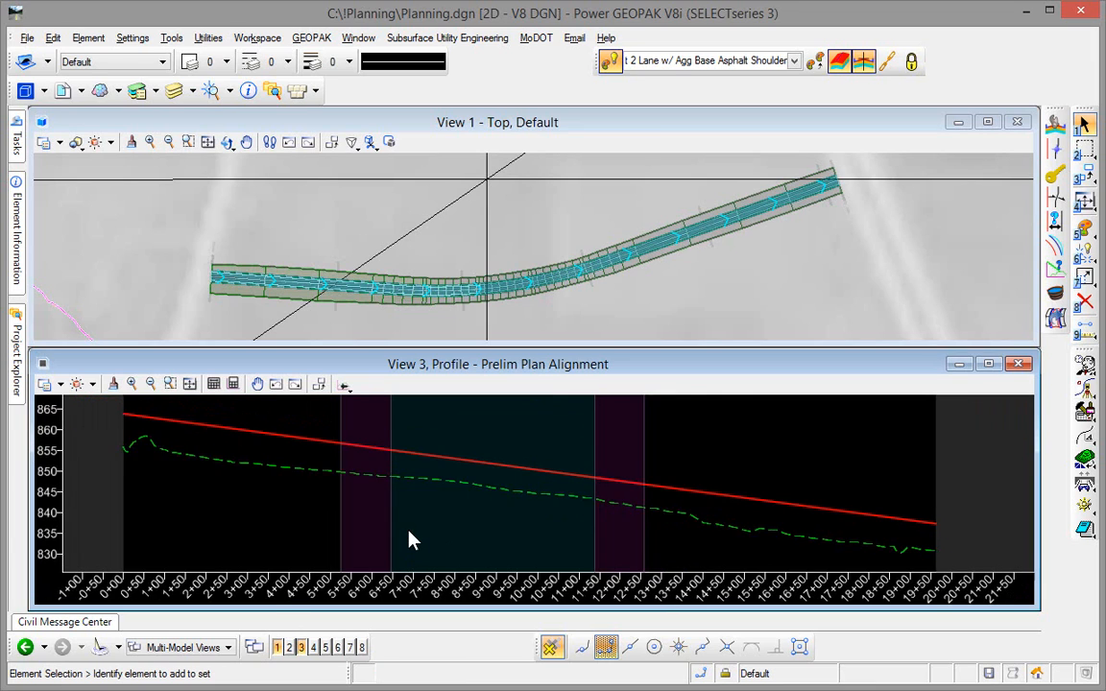
pyautogui.click(427, 467)
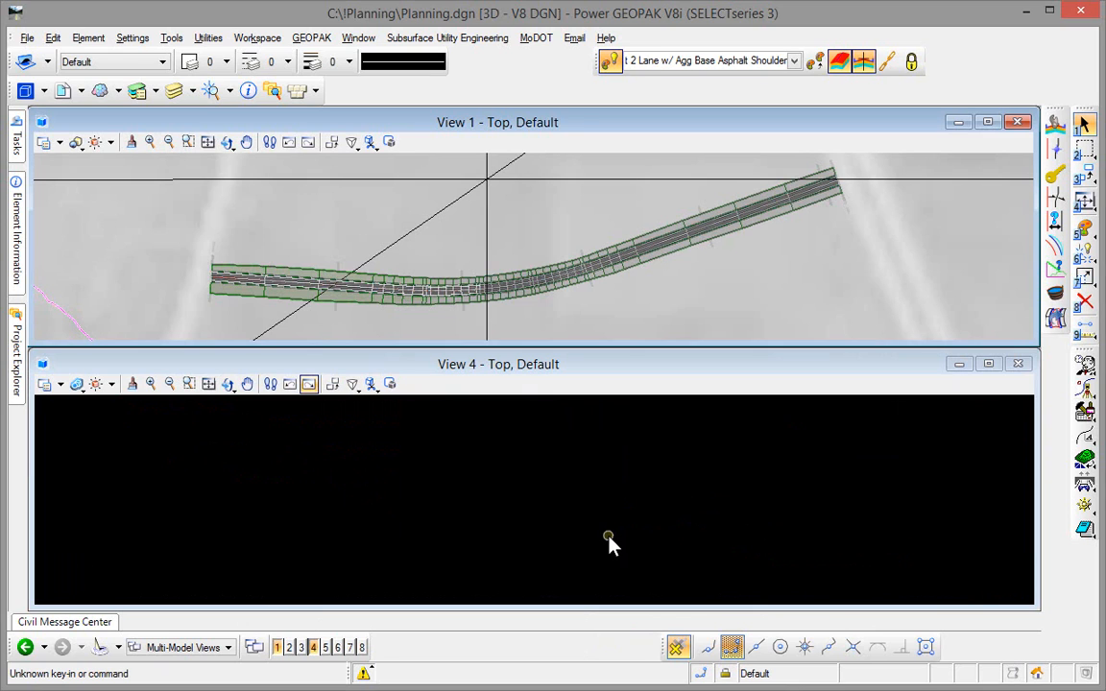
# - Open the cross-section view of the Prelim Plan Alignment corridor in View 4
pyautogui.moveTo(16, 140)
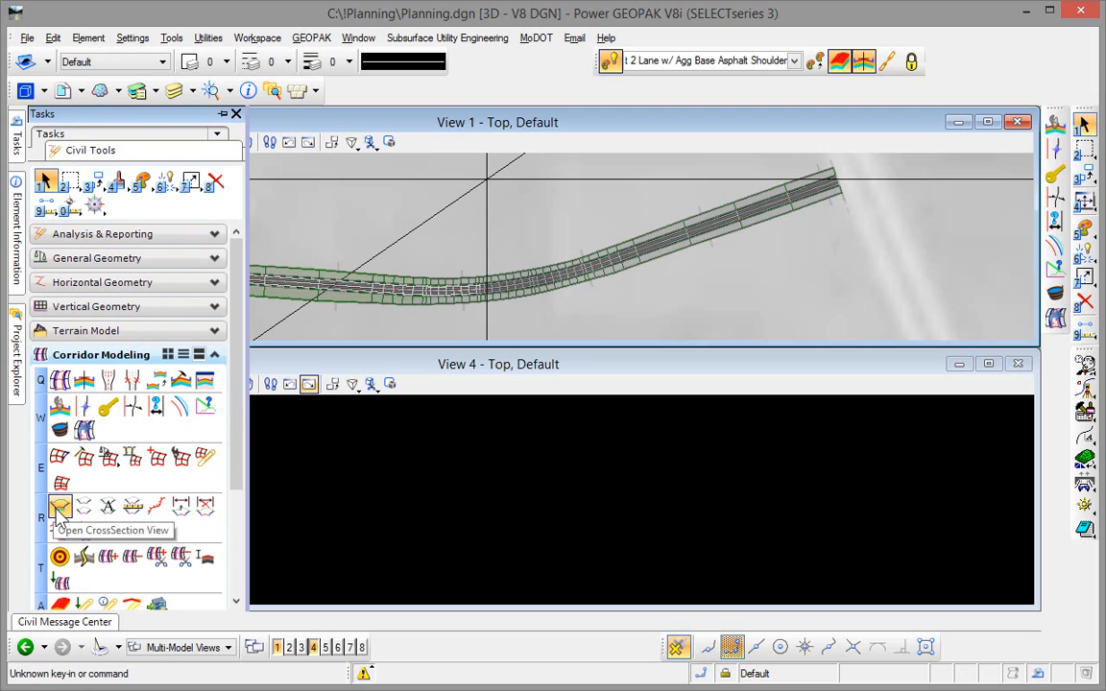
pyautogui.click(60, 507)
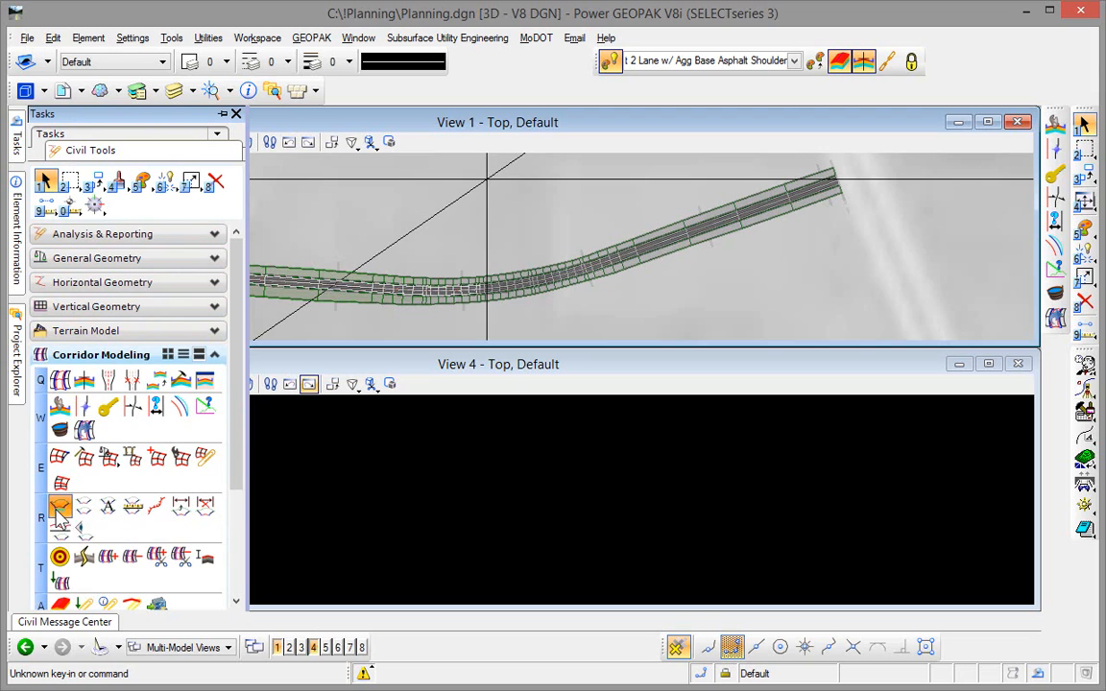
pyautogui.click(363, 286)
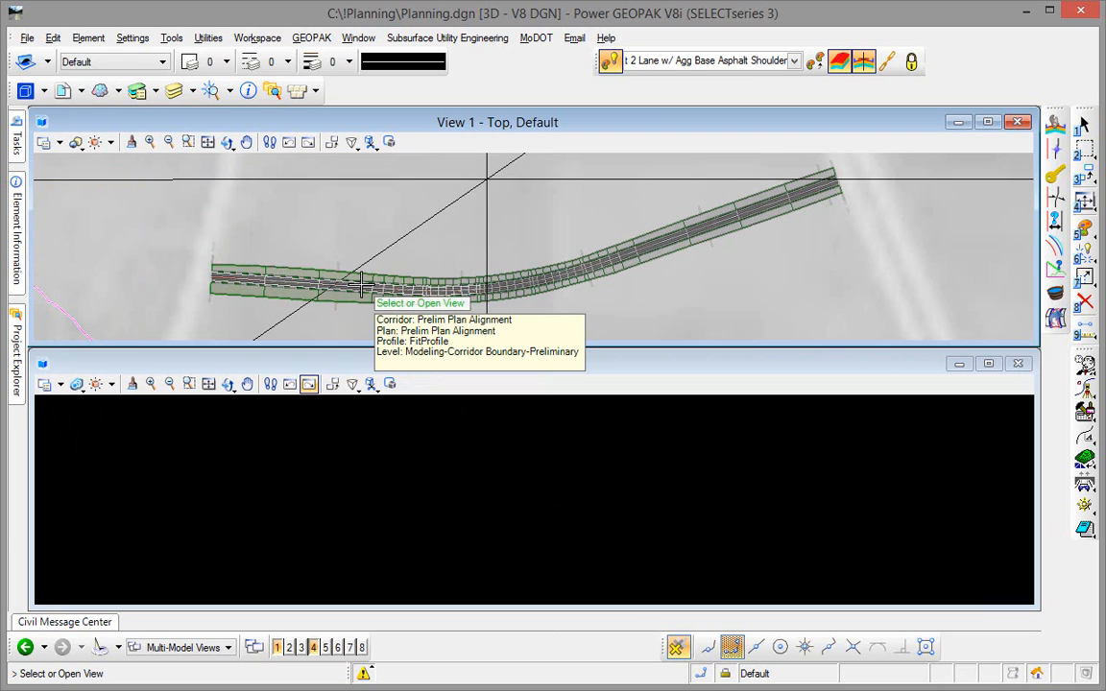
pyautogui.click(328, 451)
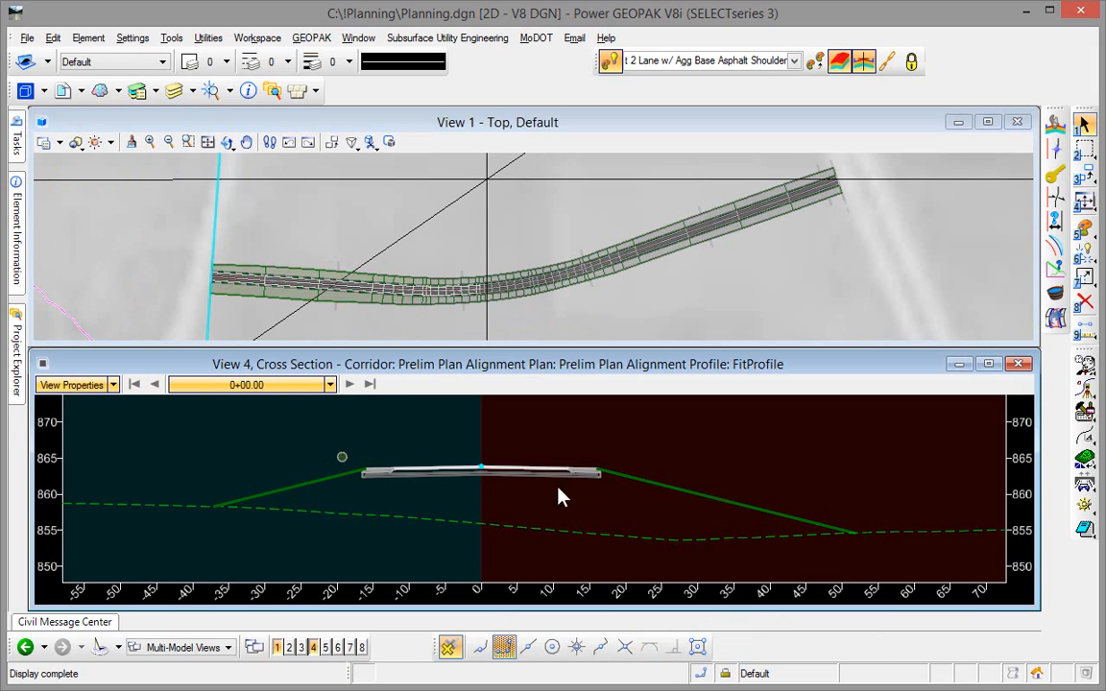
# - Step forward through the corridor's cross sections from station 0+00 to 7+16.18, examining the roadway template against the existing ground
pyautogui.click(349, 384)
pyautogui.click(349, 384)
pyautogui.click(348, 384)
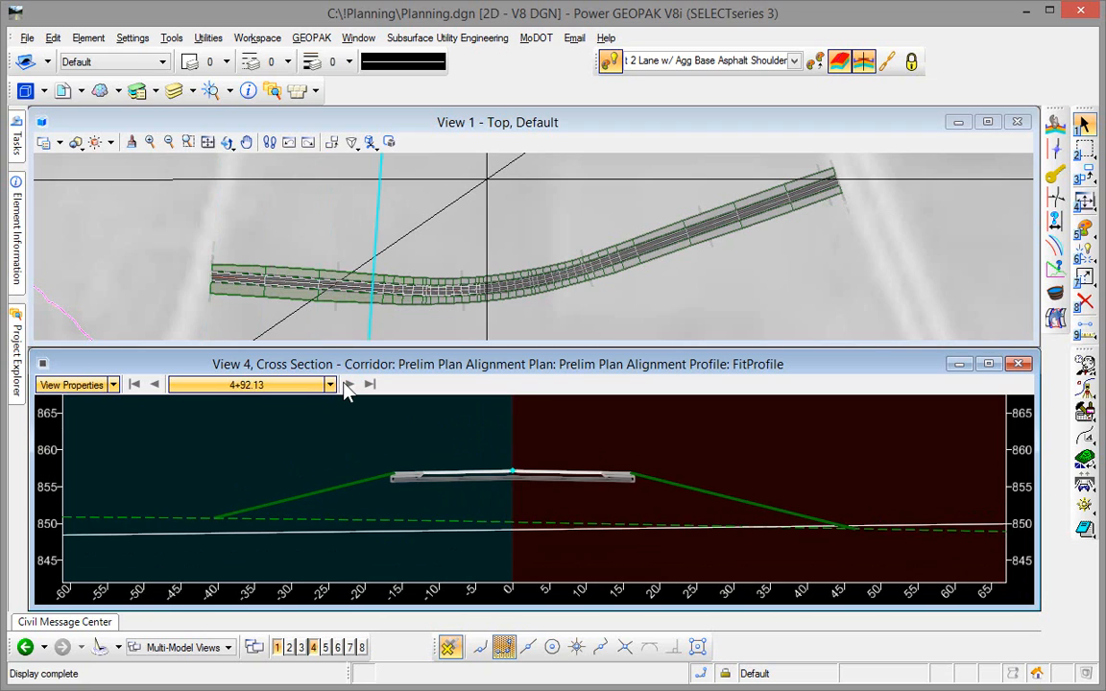
pyautogui.click(349, 384)
pyautogui.click(348, 384)
pyautogui.click(349, 384)
pyautogui.click(349, 384)
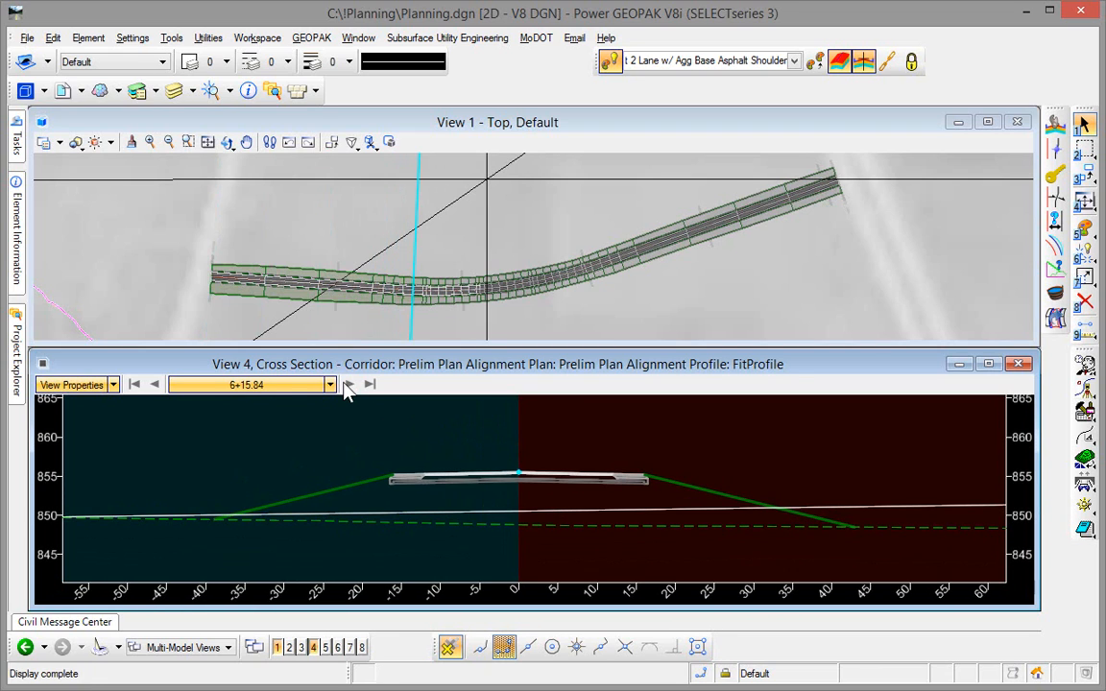
pyautogui.click(349, 384)
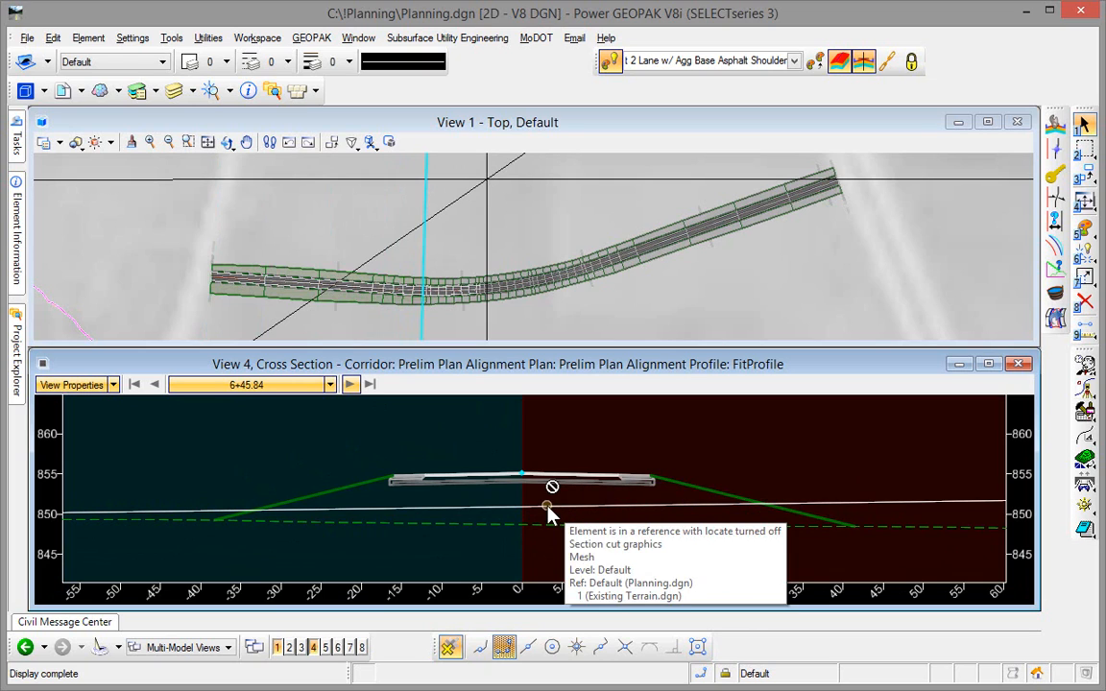
pyautogui.click(350, 384)
pyautogui.click(350, 384)
pyautogui.click(351, 384)
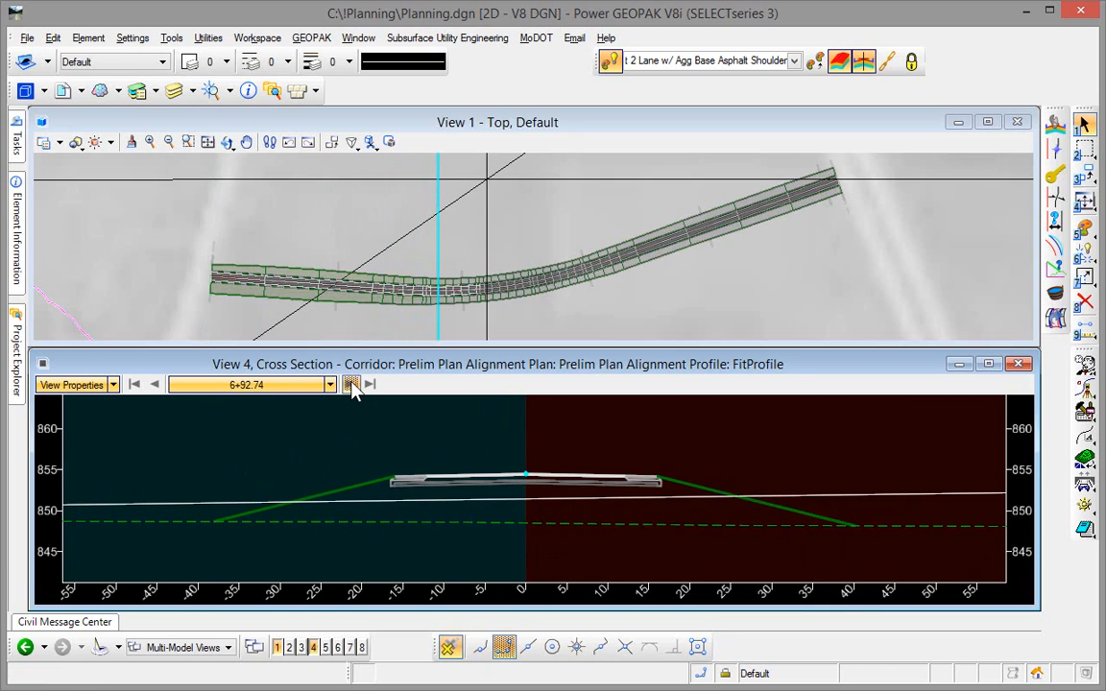
pyautogui.click(351, 384)
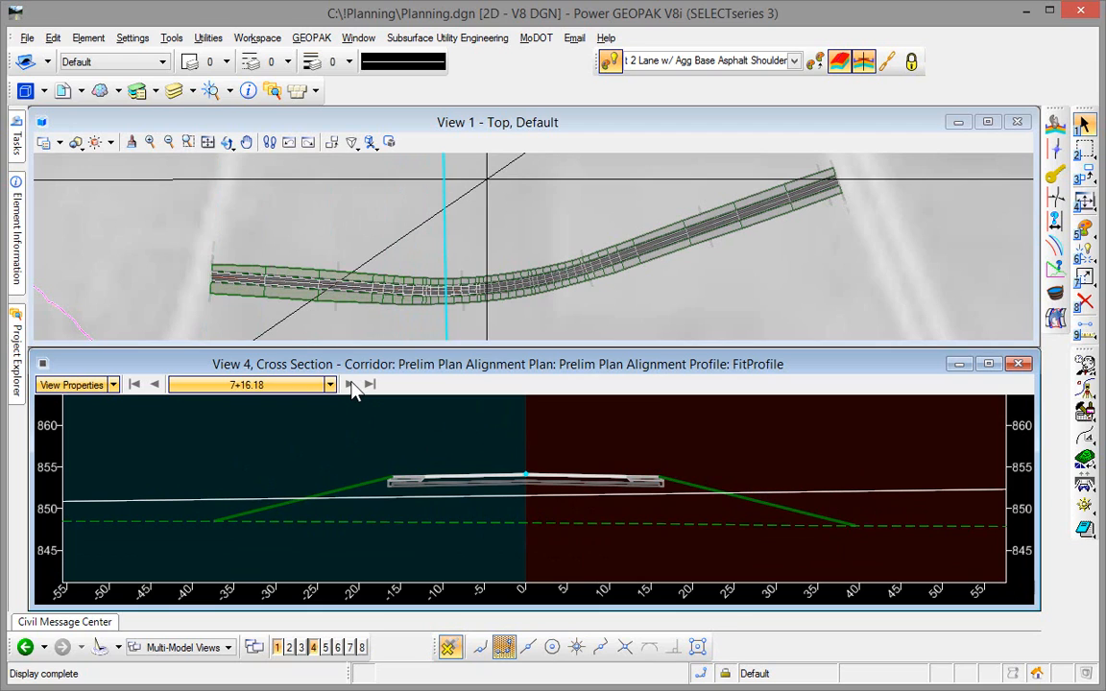
# - Turn on the display of cut and fill graphics and cut and fill values in the cross-section view
pyautogui.click(113, 384)
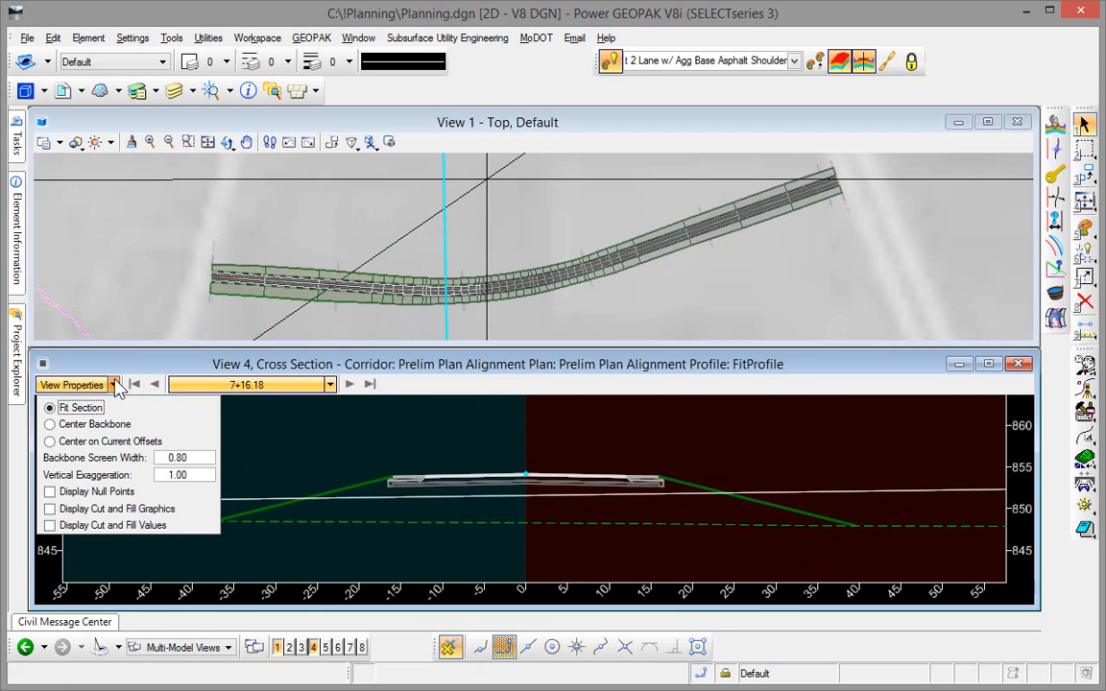
pyautogui.click(108, 512)
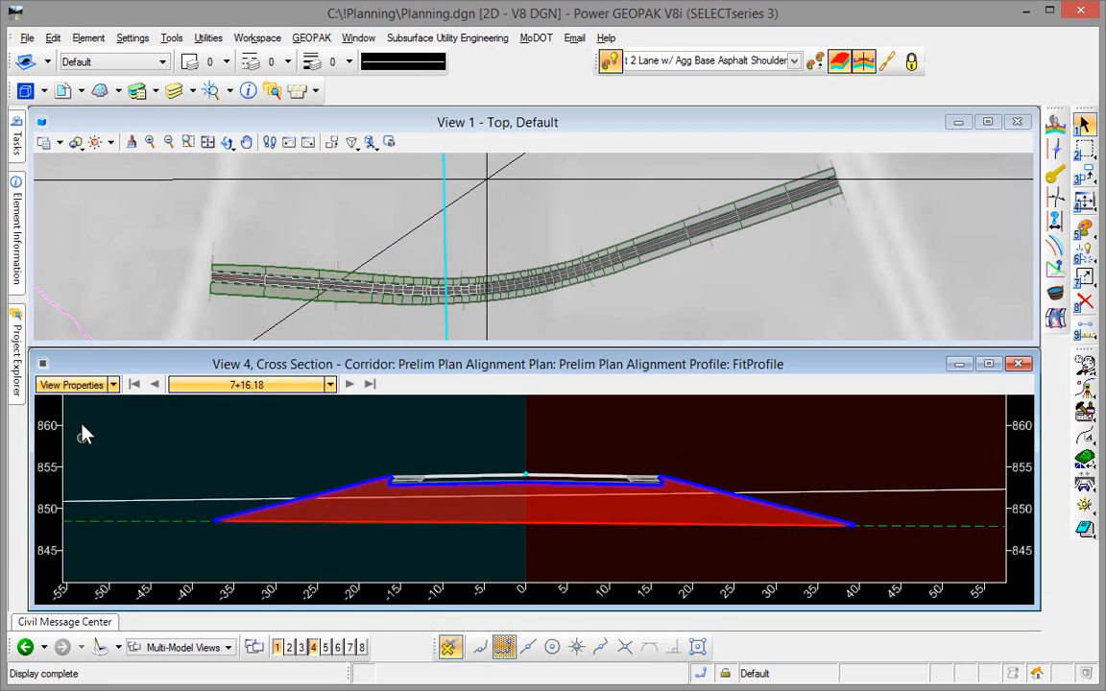
pyautogui.click(113, 384)
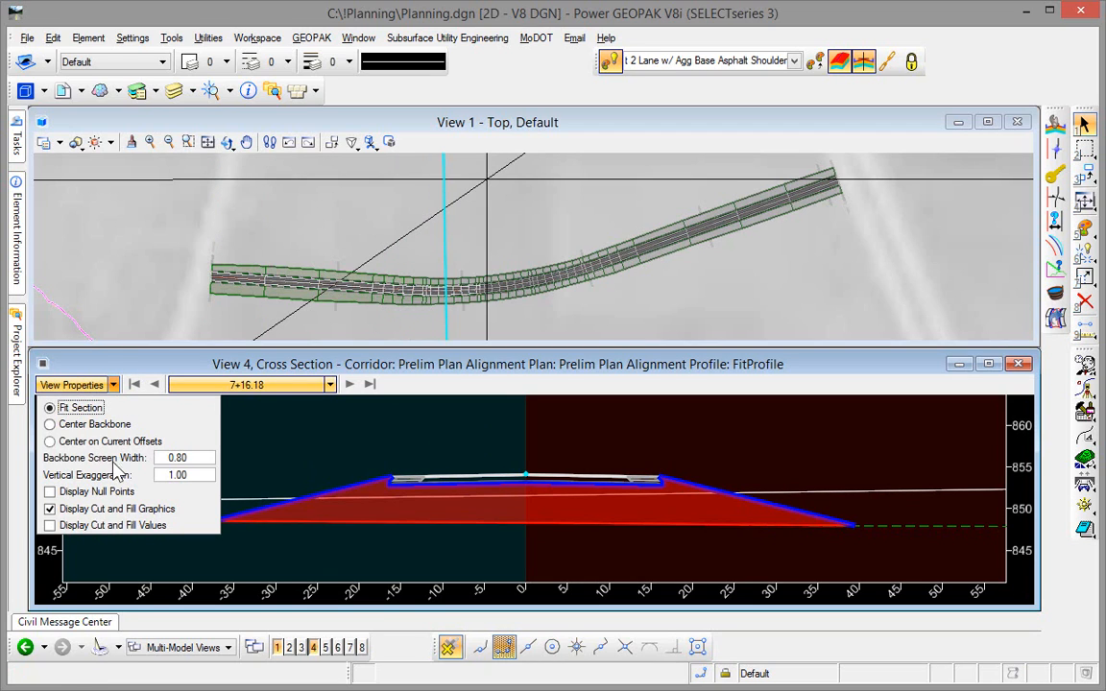
pyautogui.click(106, 525)
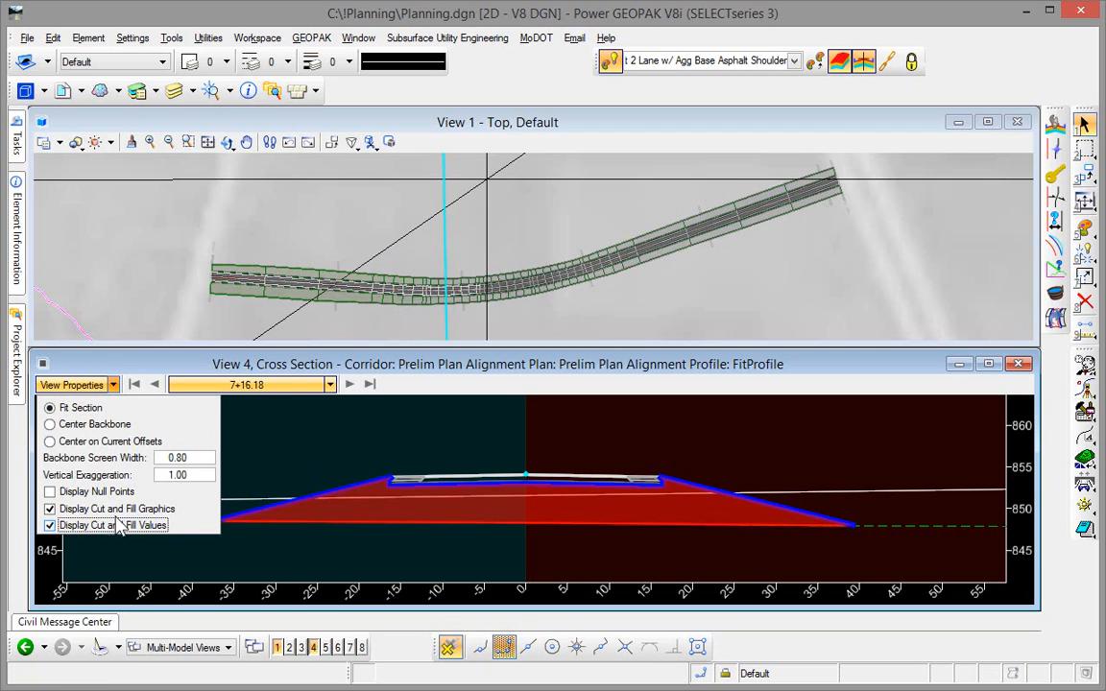
# - Step forward through the cross sections to station 9+50.65, examining the cut and fill areas and volumes
pyautogui.click(352, 389)
pyautogui.click(352, 389)
pyautogui.click(351, 388)
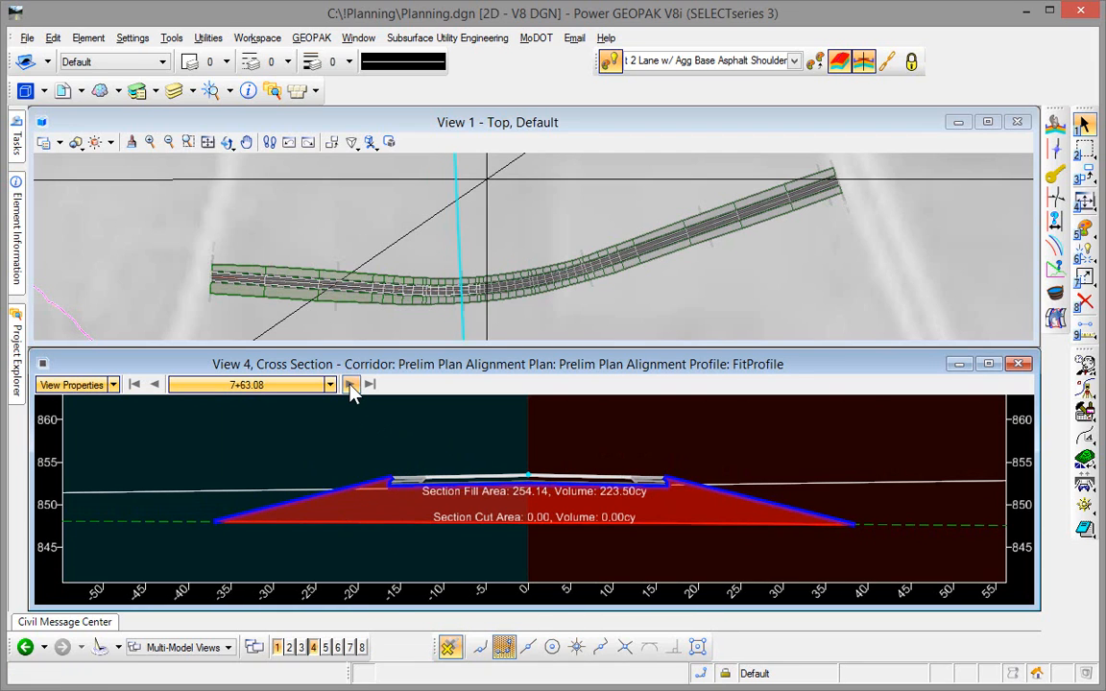
pyautogui.click(350, 384)
pyautogui.click(351, 384)
pyautogui.click(350, 384)
pyautogui.click(351, 384)
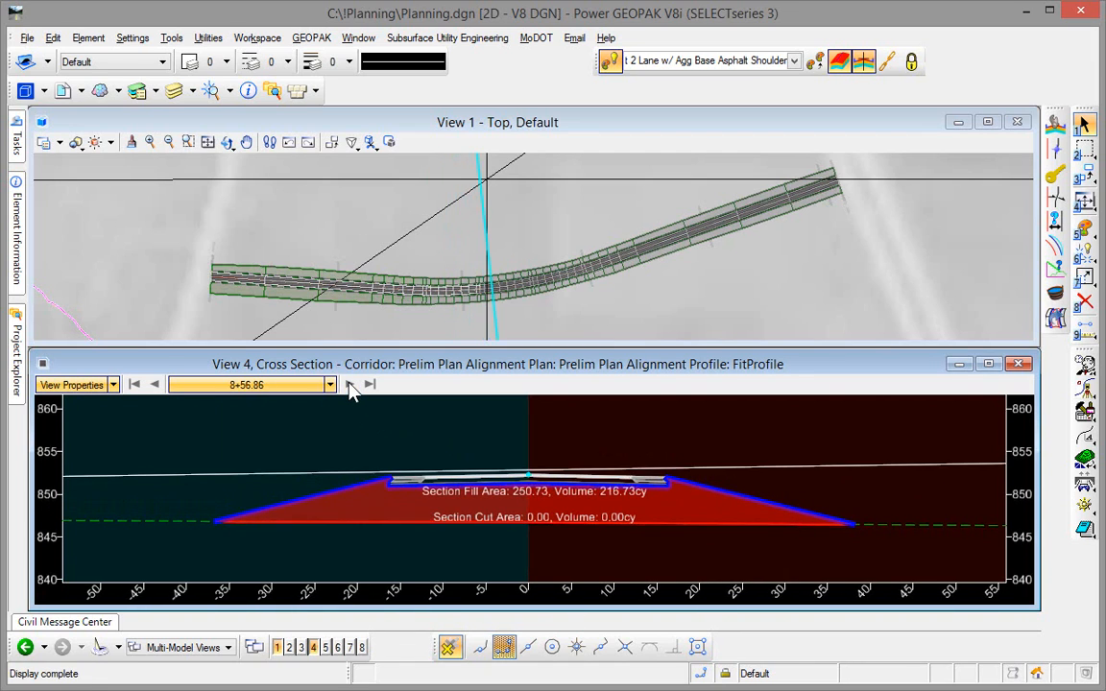
pyautogui.click(350, 384)
pyautogui.click(351, 384)
pyautogui.click(350, 384)
pyautogui.click(350, 384)
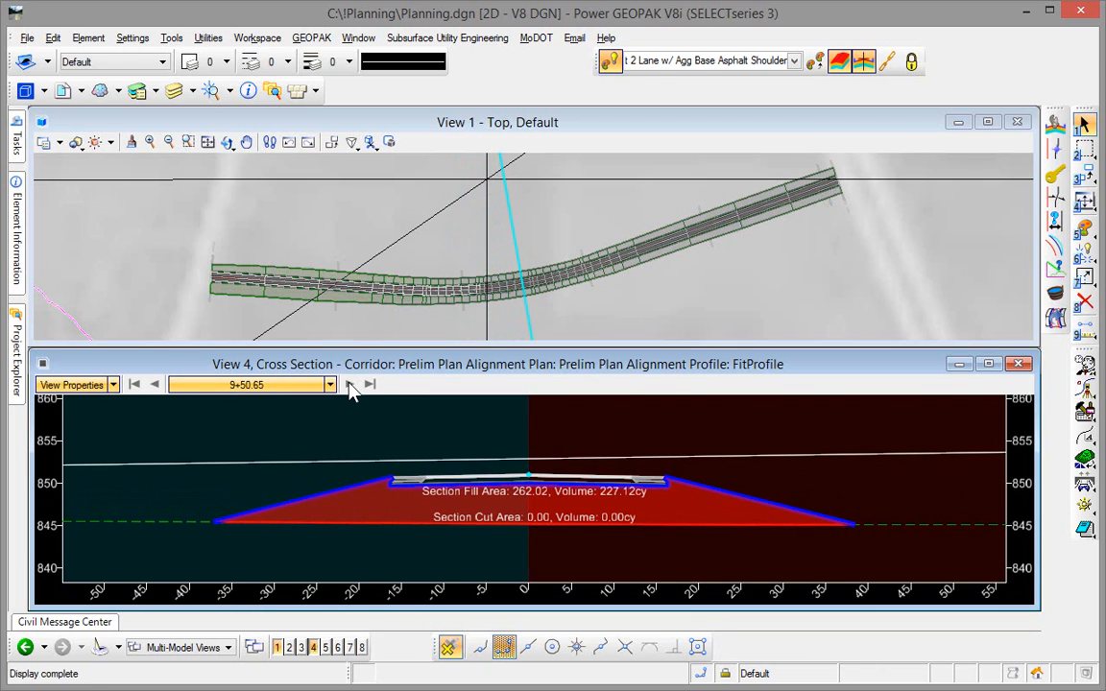
# - Turn off the display of cut and fill graphics and cut and fill values in the cross-section view
pyautogui.click(112, 384)
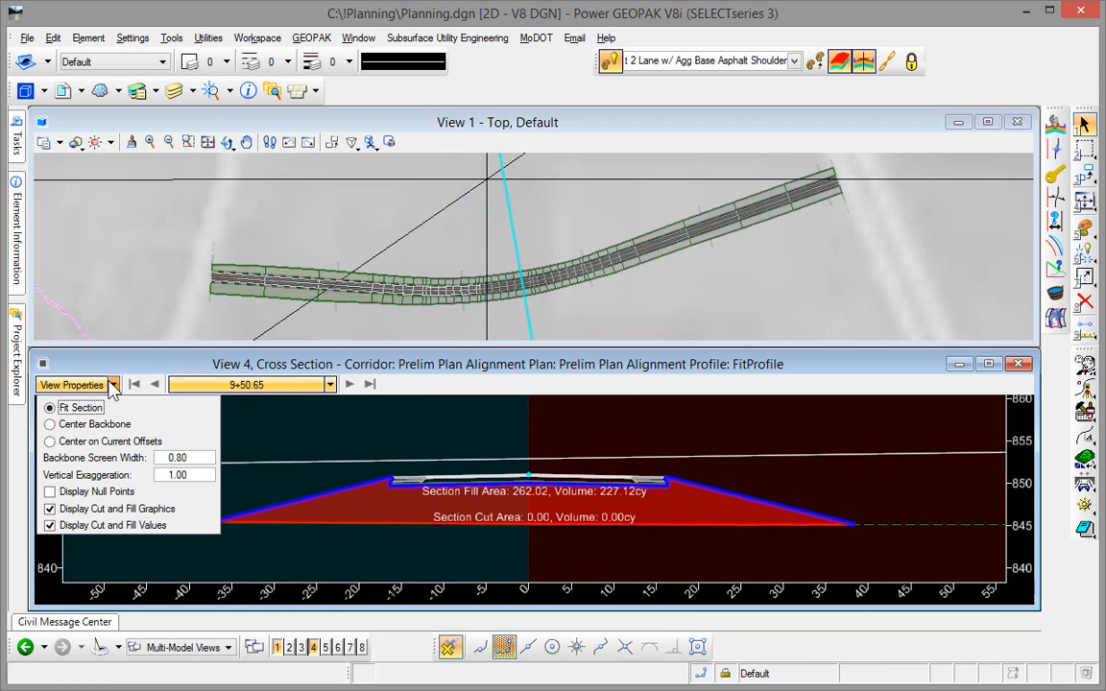
pyautogui.click(67, 508)
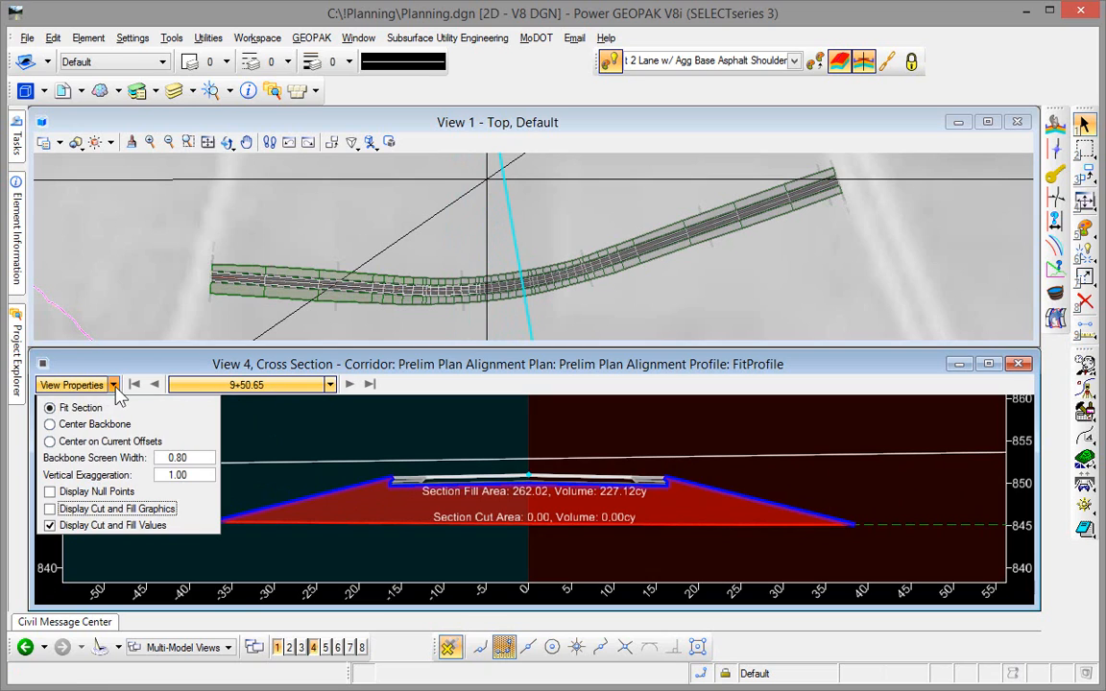
pyautogui.click(114, 387)
pyautogui.click(113, 387)
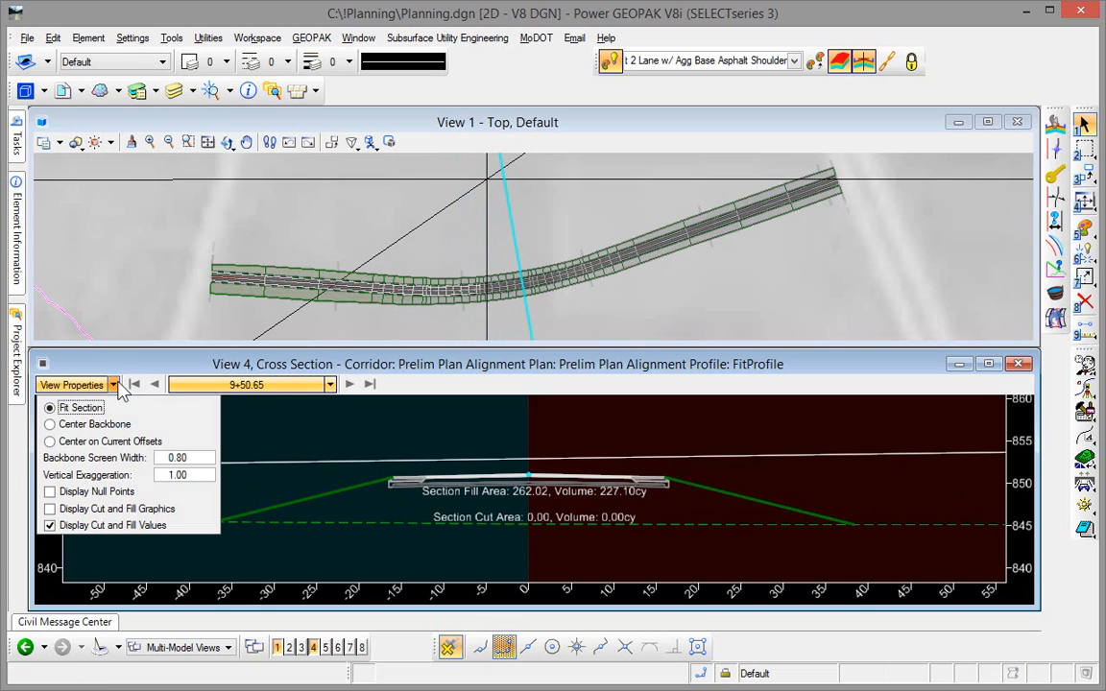
pyautogui.click(97, 529)
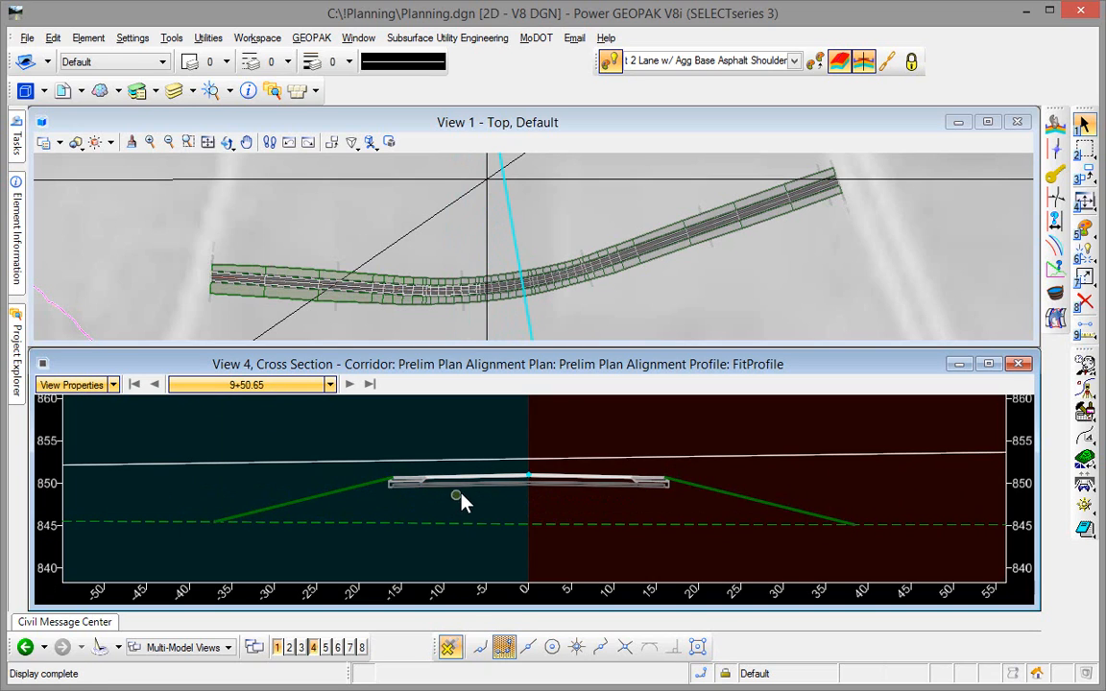
# - Increase the vertical exaggeration of the cross section at station 9+50.65 and examine the pavement layers up close
pyautogui.press('Up')
pyautogui.press('Up')
pyautogui.press('Up')
pyautogui.press('Up')
pyautogui.press('Up')
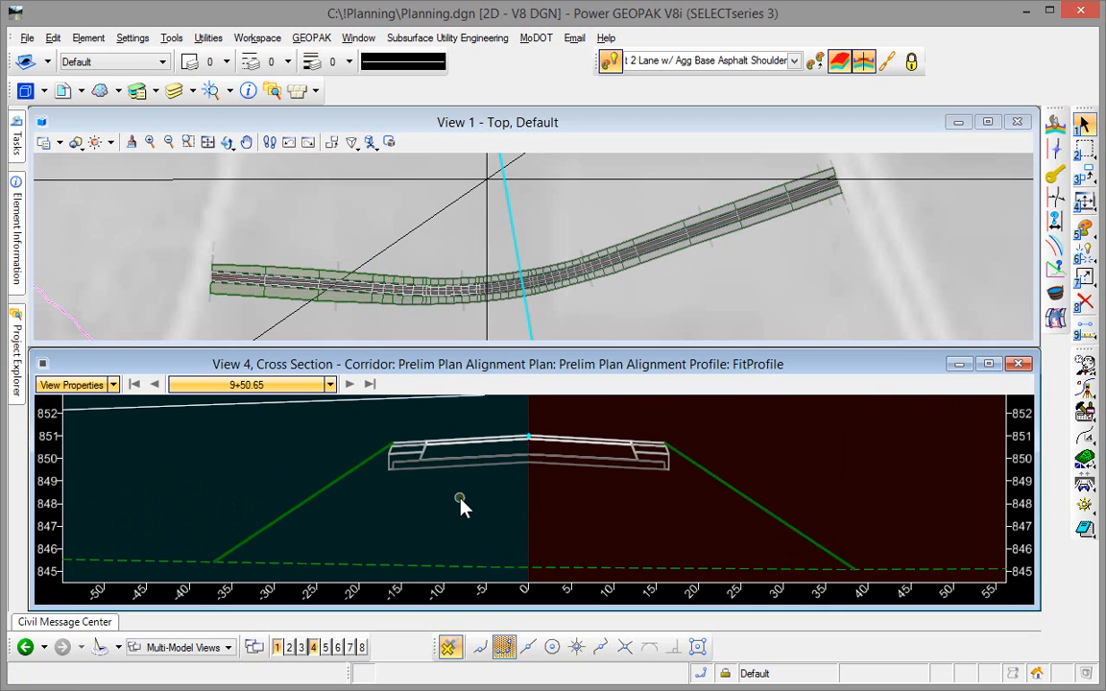
pyautogui.keyDown('shift'); pyautogui.scroll(-3, 460, 498); pyautogui.keyUp('shift')
pyautogui.keyDown('shift'); pyautogui.scroll(4, 460, 498); pyautogui.keyUp('shift')
pyautogui.keyDown('shift'); pyautogui.scroll(-1, 460, 498); pyautogui.keyUp('shift')
pyautogui.scroll(3, 412, 440)
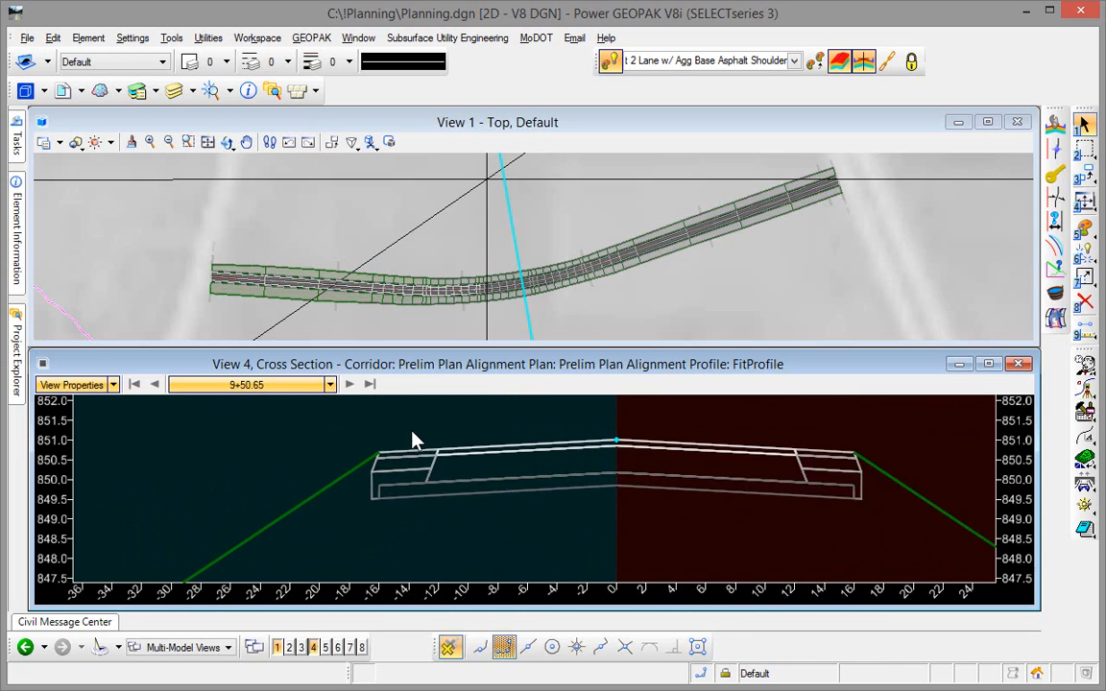
pyautogui.scroll(-2, 412, 440)
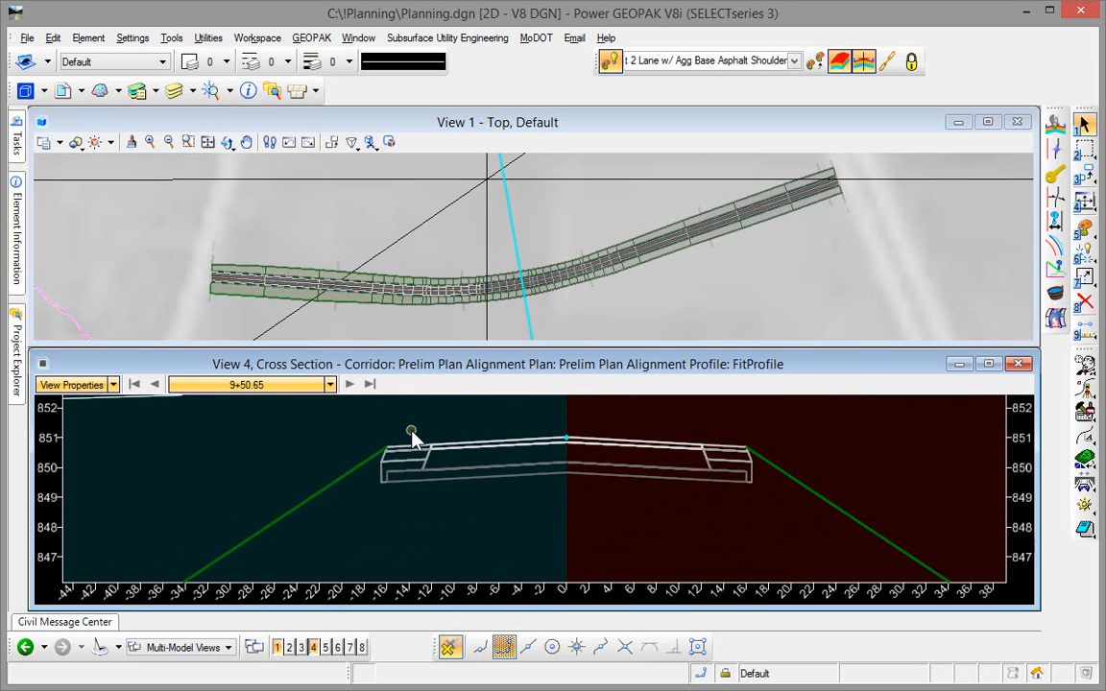
# - Advance the cross-section view to station 9+74.10
pyautogui.click(330, 385)
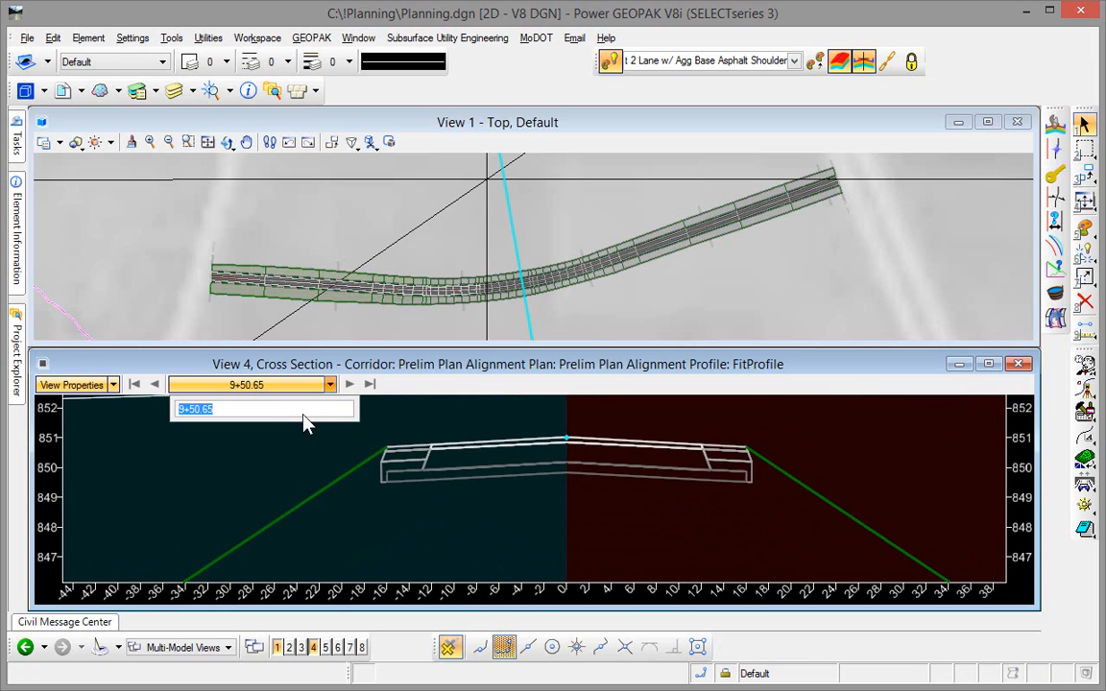
pyautogui.click(369, 385)
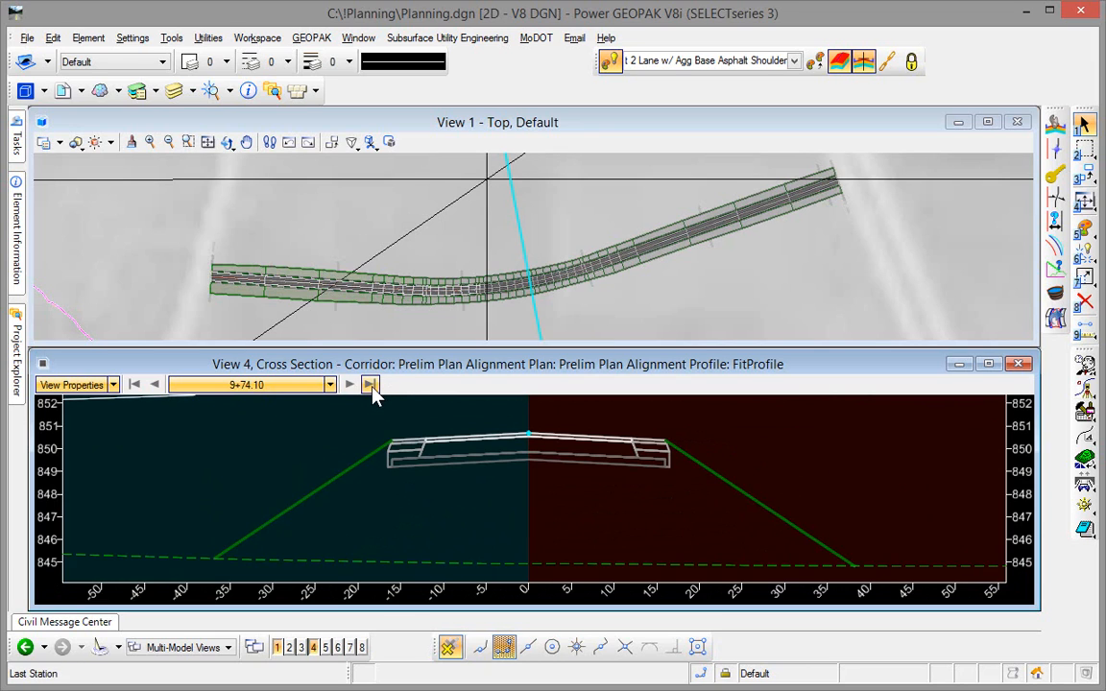
# - View the corridor's last and first cross sections, and locate the cross section at station 12+16.81 by picking a point in plan
pyautogui.click(373, 392)
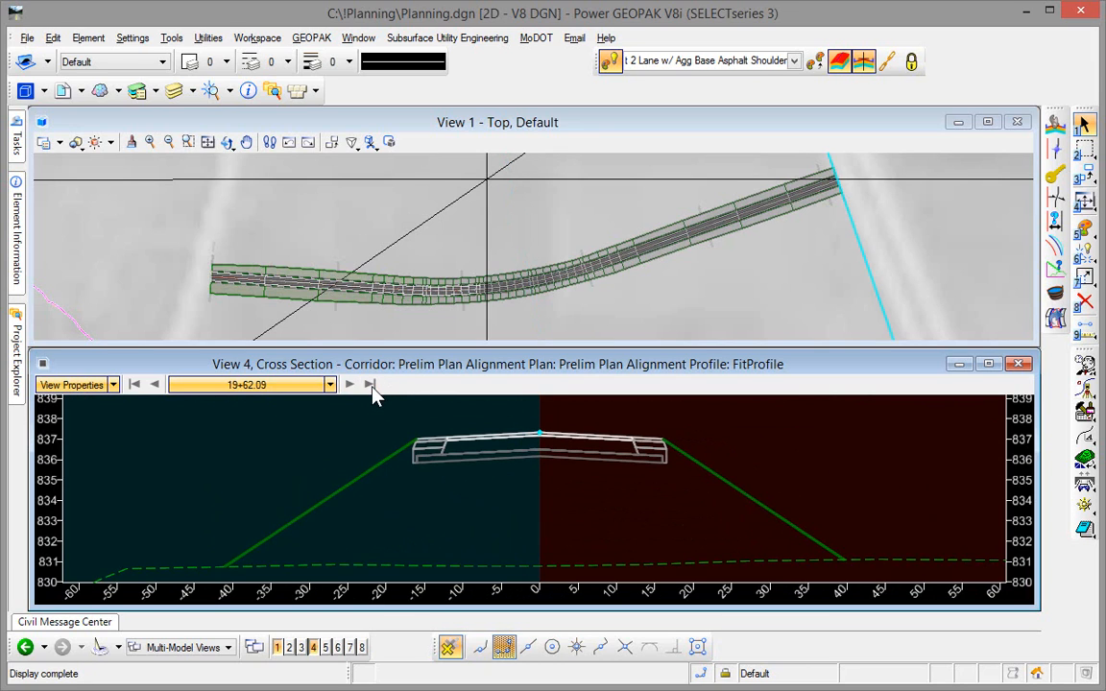
pyautogui.click(137, 384)
pyautogui.rightClick(315, 447)
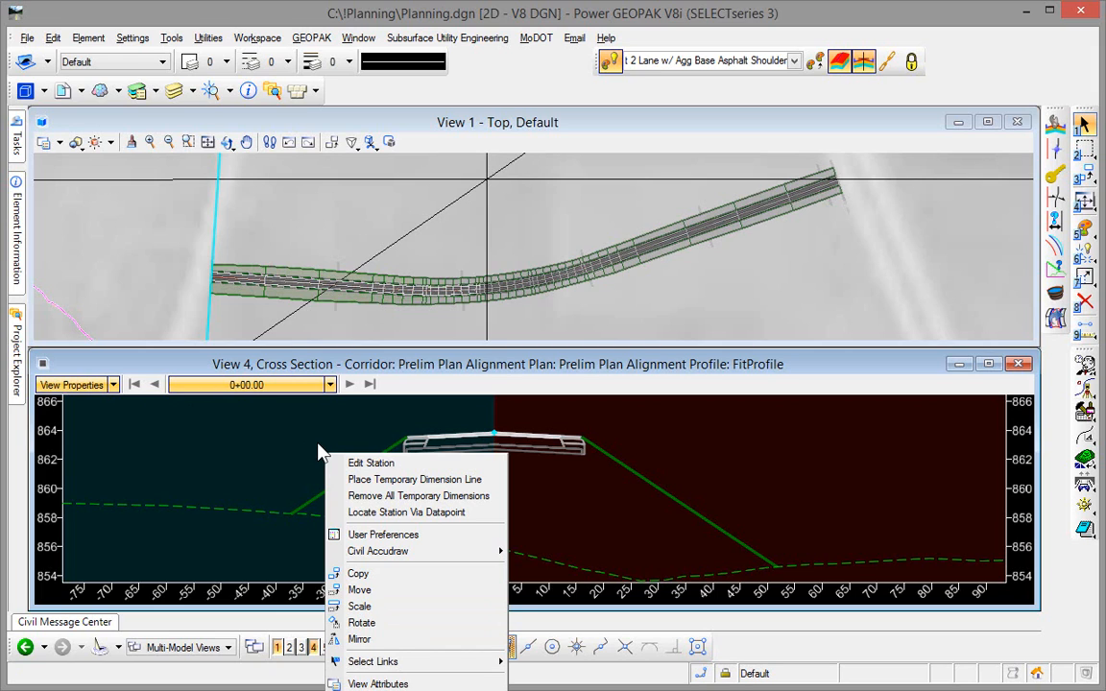
pyautogui.click(372, 513)
pyautogui.click(653, 305)
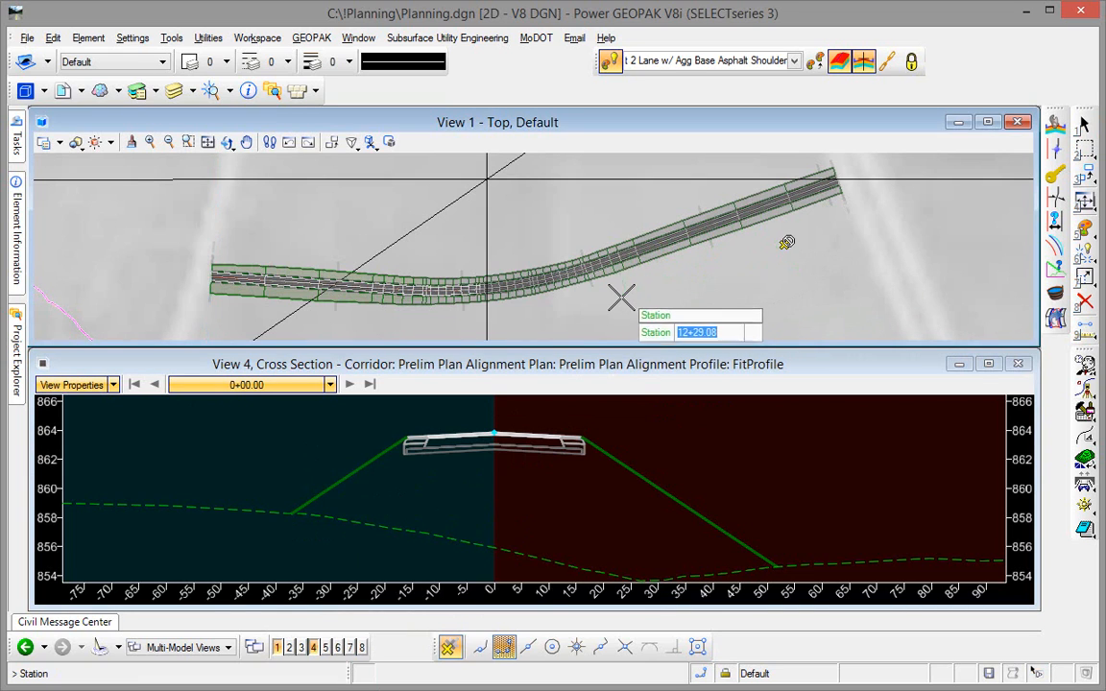
pyautogui.click(620, 298)
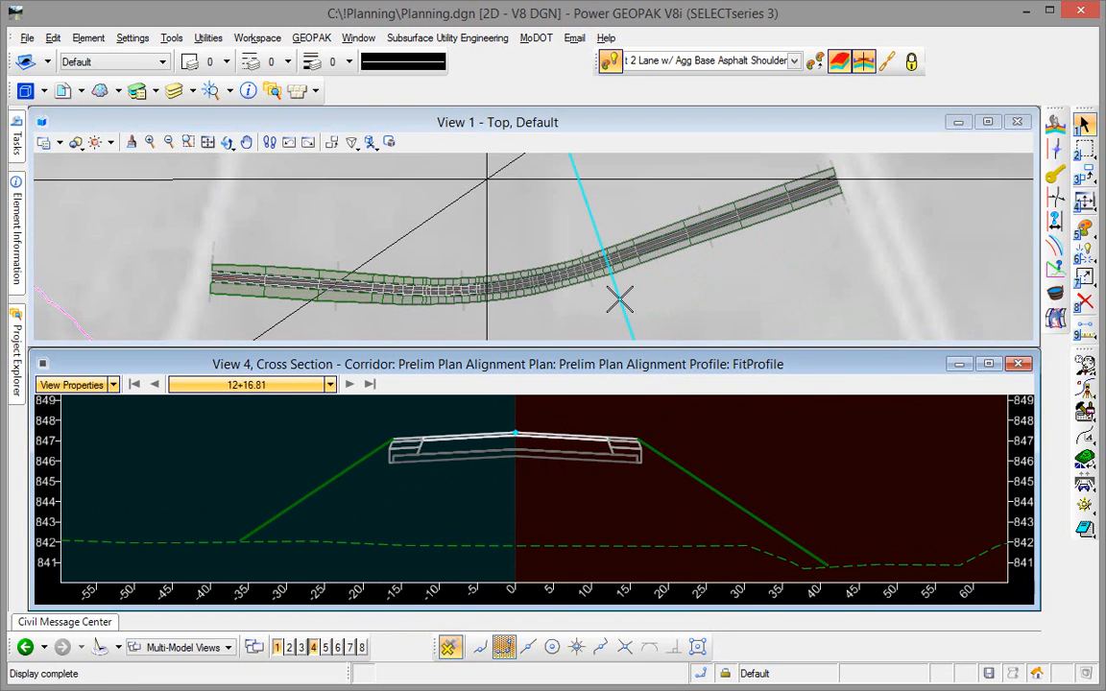
# - Place a temporary dimension line from the right shoulder edge to the toe of the right fill slope in the cross section
pyautogui.rightClick(291, 432)
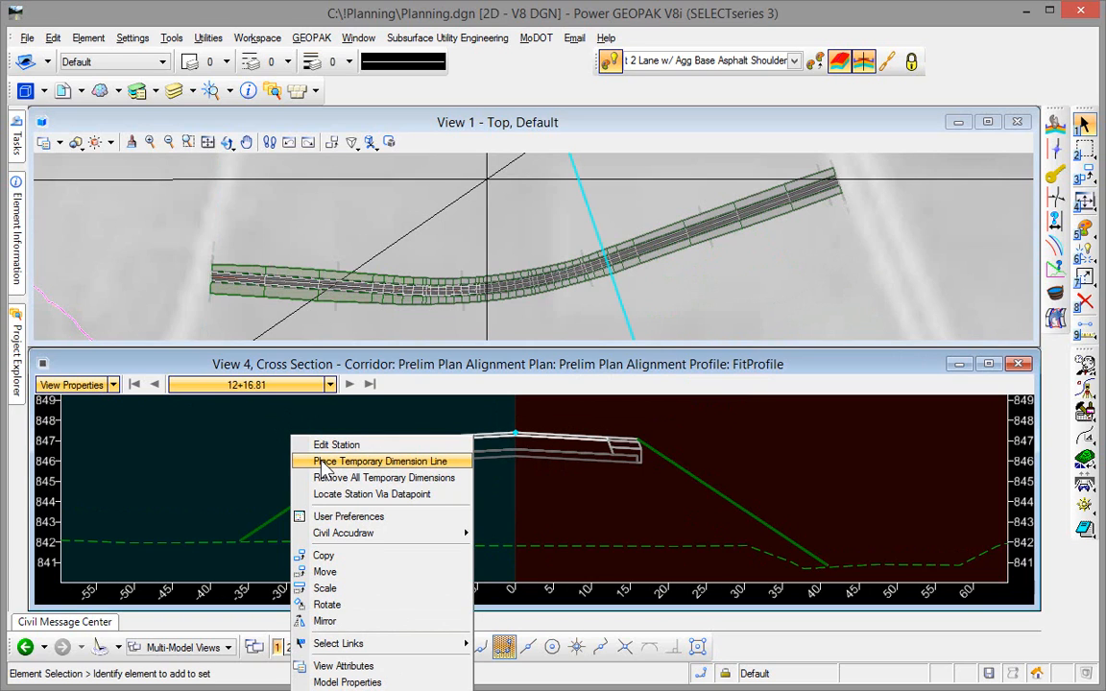
pyautogui.click(323, 462)
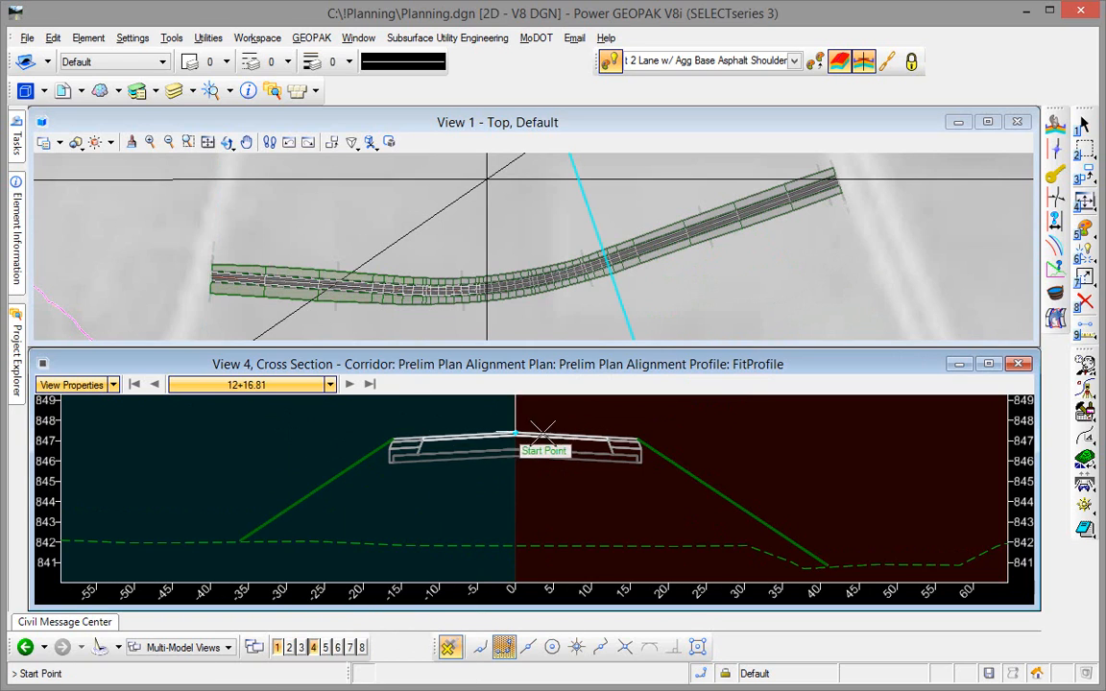
pyautogui.click(636, 440)
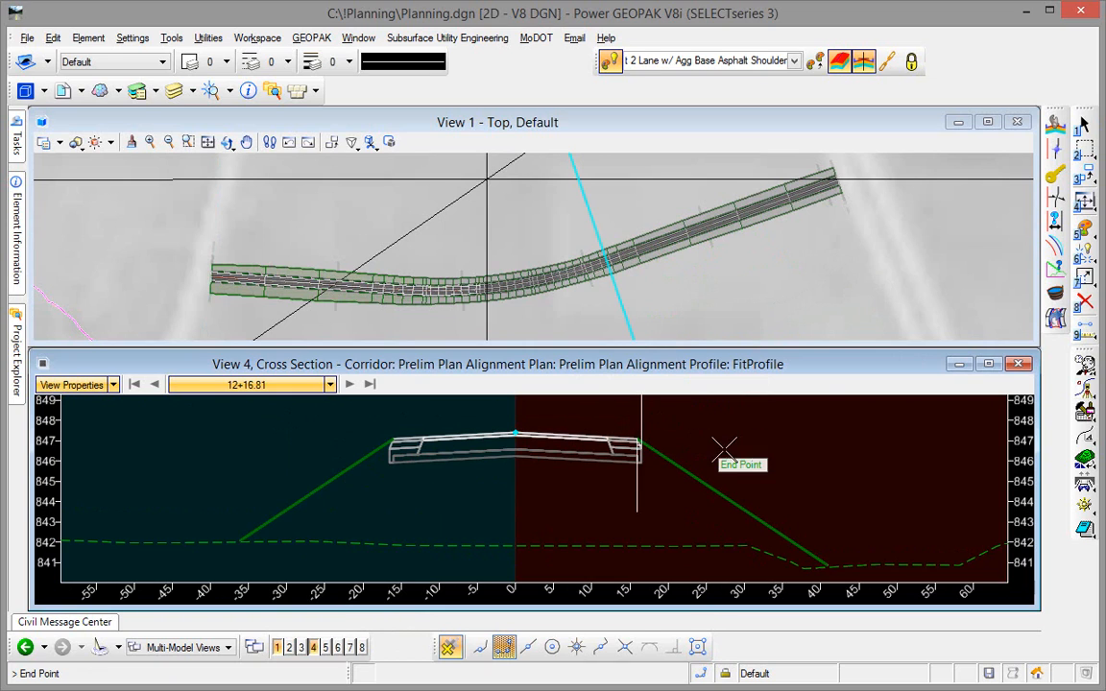
pyautogui.click(828, 501)
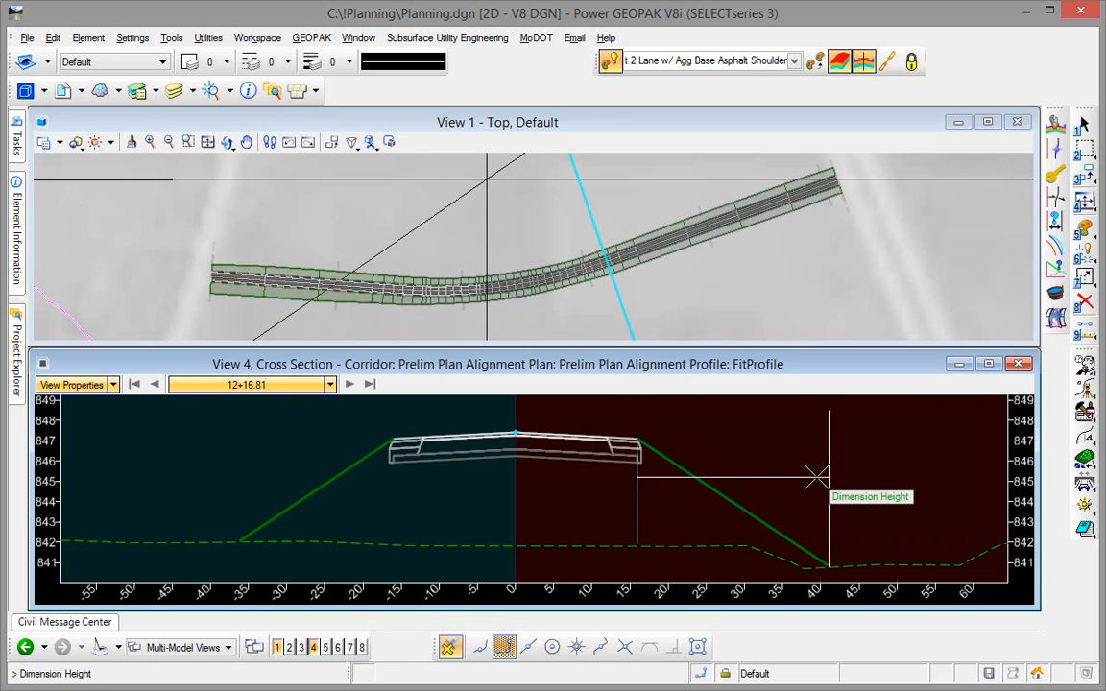
pyautogui.click(822, 468)
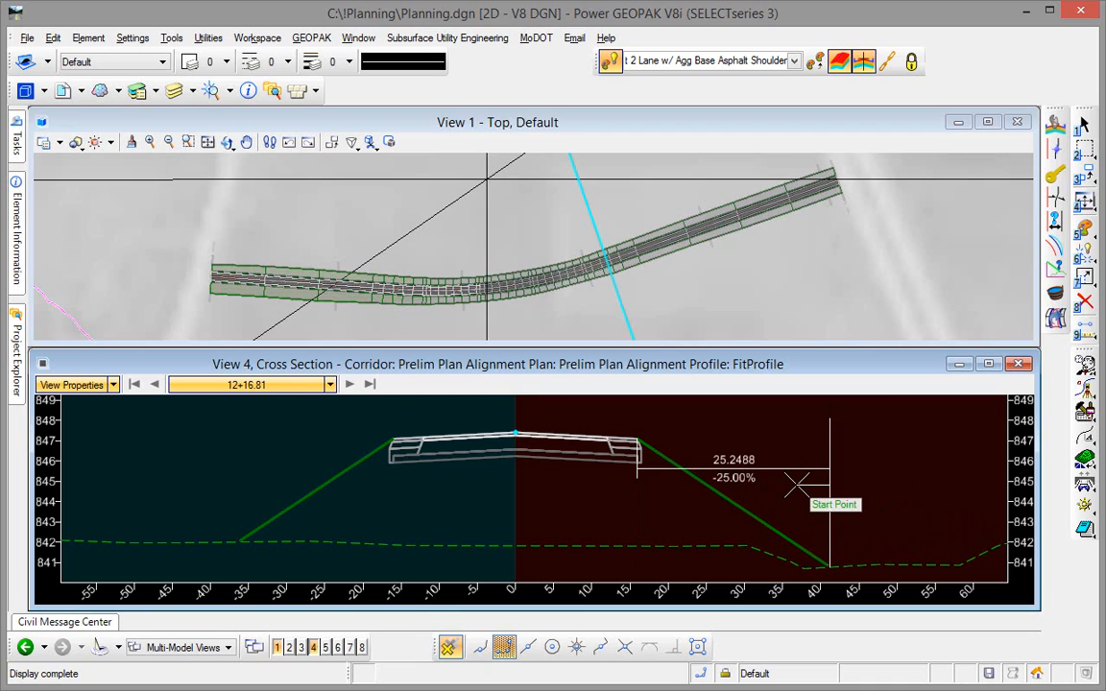
# - Step forward through the cross sections to station 14+76.38 to examine the dimensioned right slope, and end dimension placement
pyautogui.click(352, 384)
pyautogui.click(351, 384)
pyautogui.click(351, 385)
pyautogui.click(351, 384)
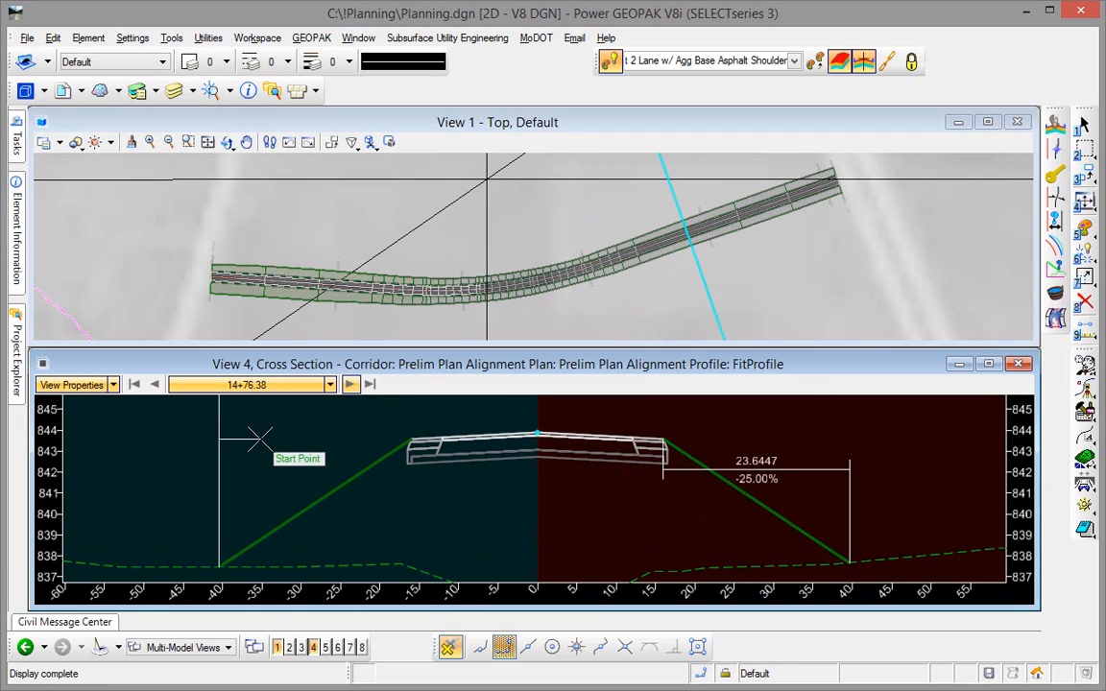
pyautogui.press('Escape')
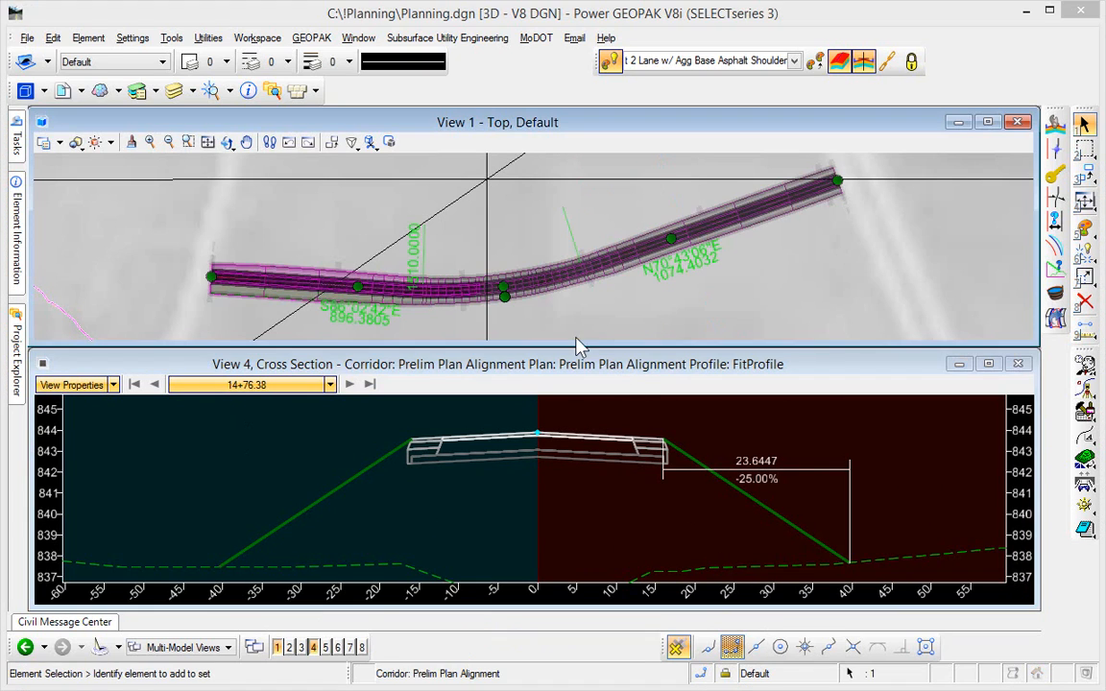
# - Move the middle intersection point of the Prelim Plan Alignment southward in plan, giving tangents about 949.78 and 1039.34 long
pyautogui.click(538, 281)
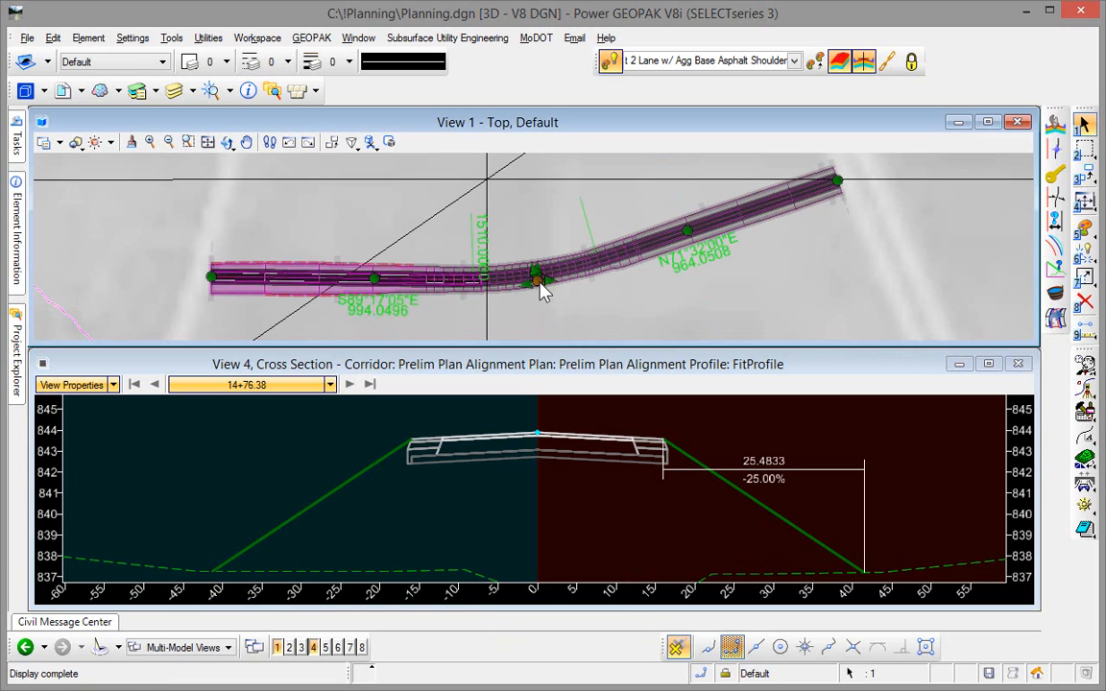
pyautogui.moveTo(539, 281); pyautogui.dragTo(526, 309)
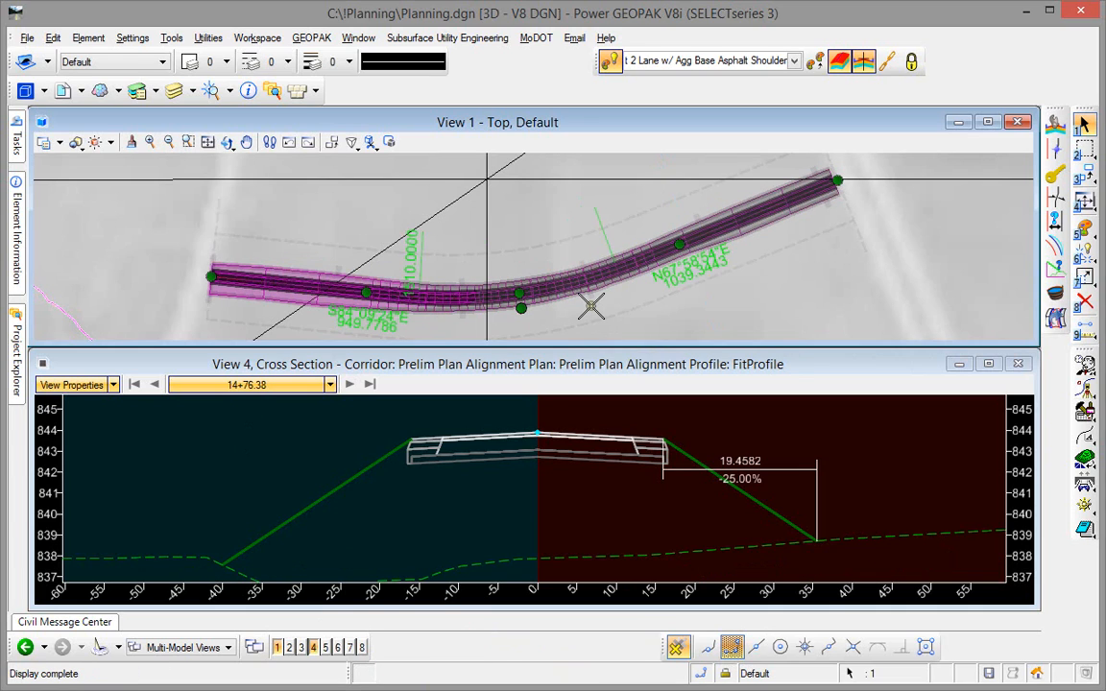
pyautogui.click(753, 294)
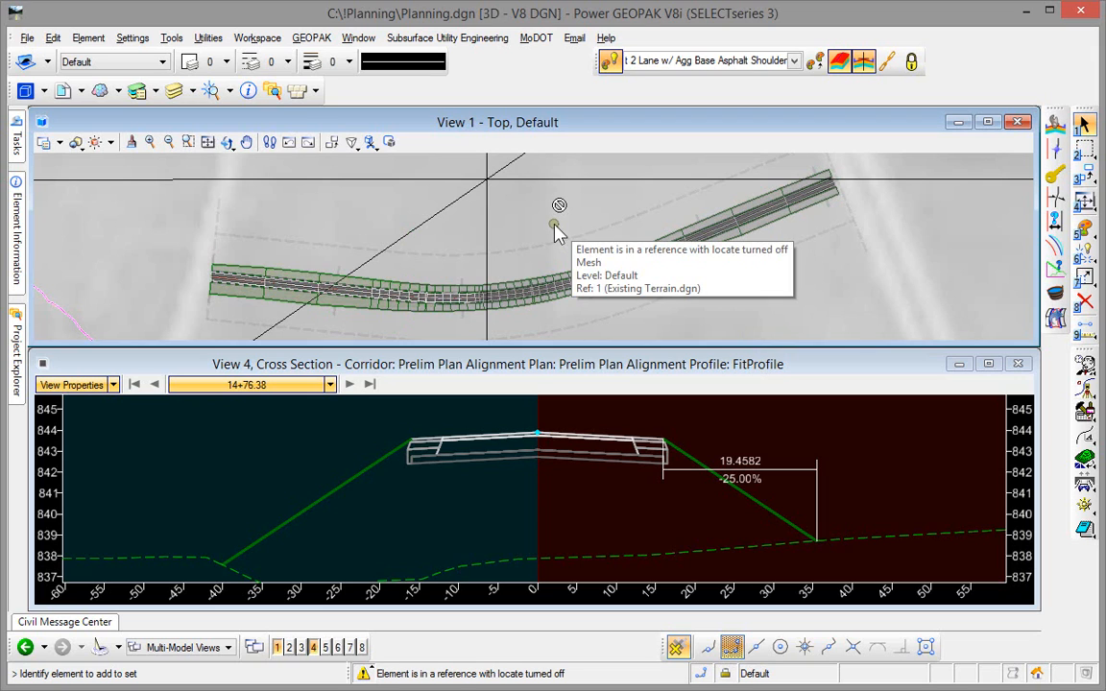
# - Generate the Corridor Component Quantities for the Prelim Plan Alignment corridor
pyautogui.click(451, 290)
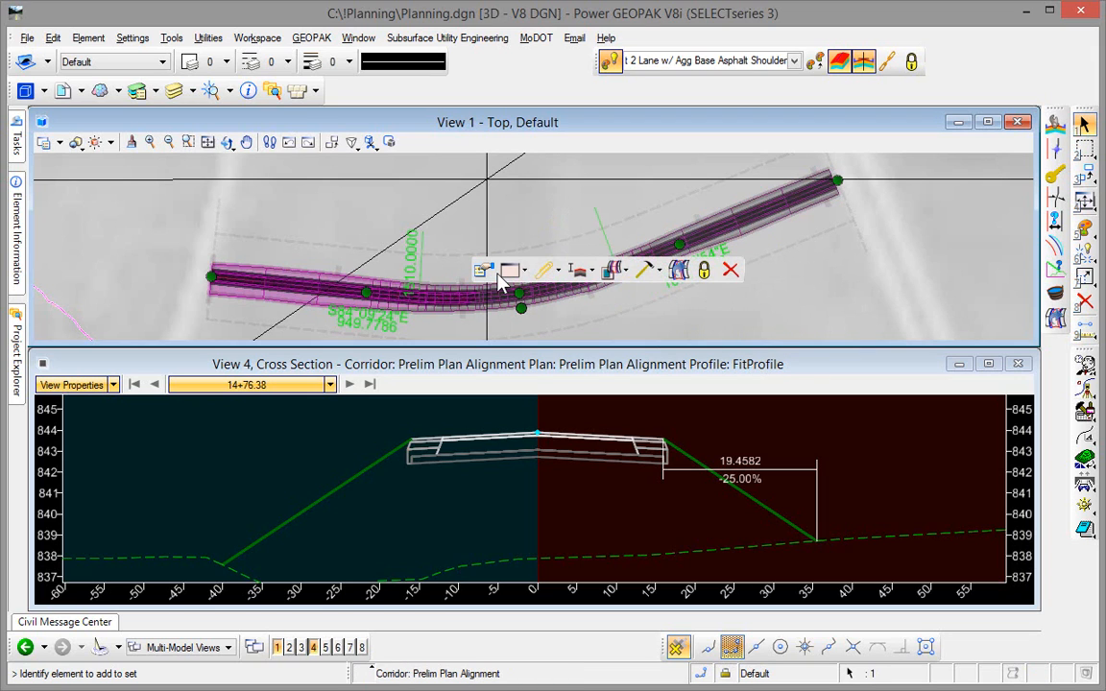
pyautogui.click(555, 272)
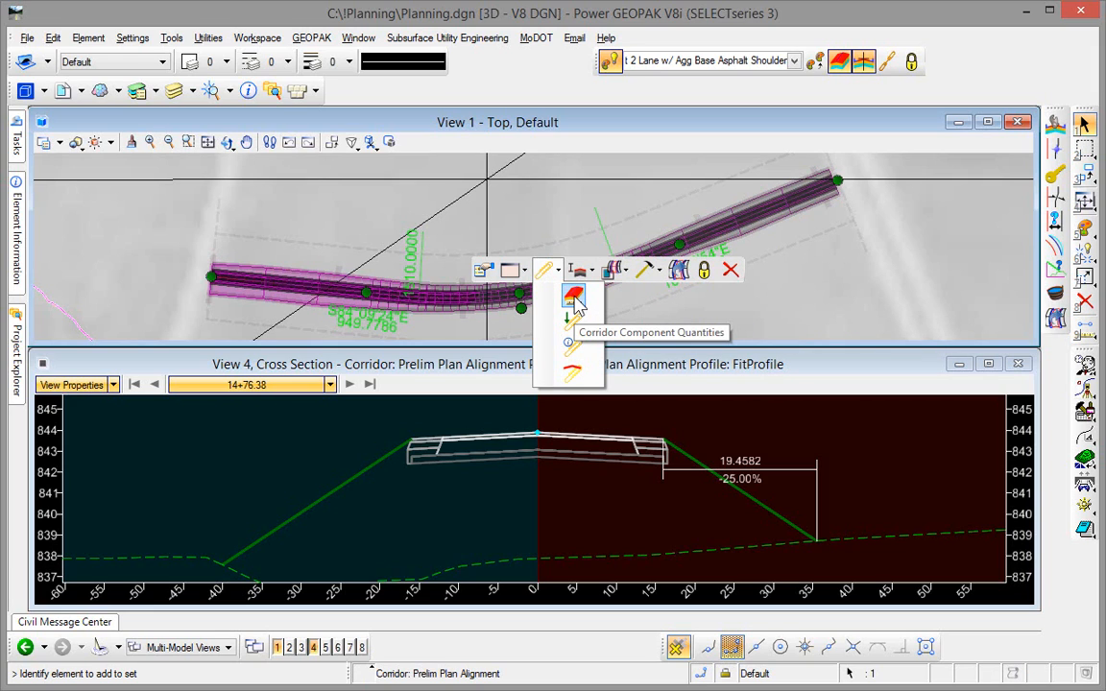
pyautogui.click(573, 298)
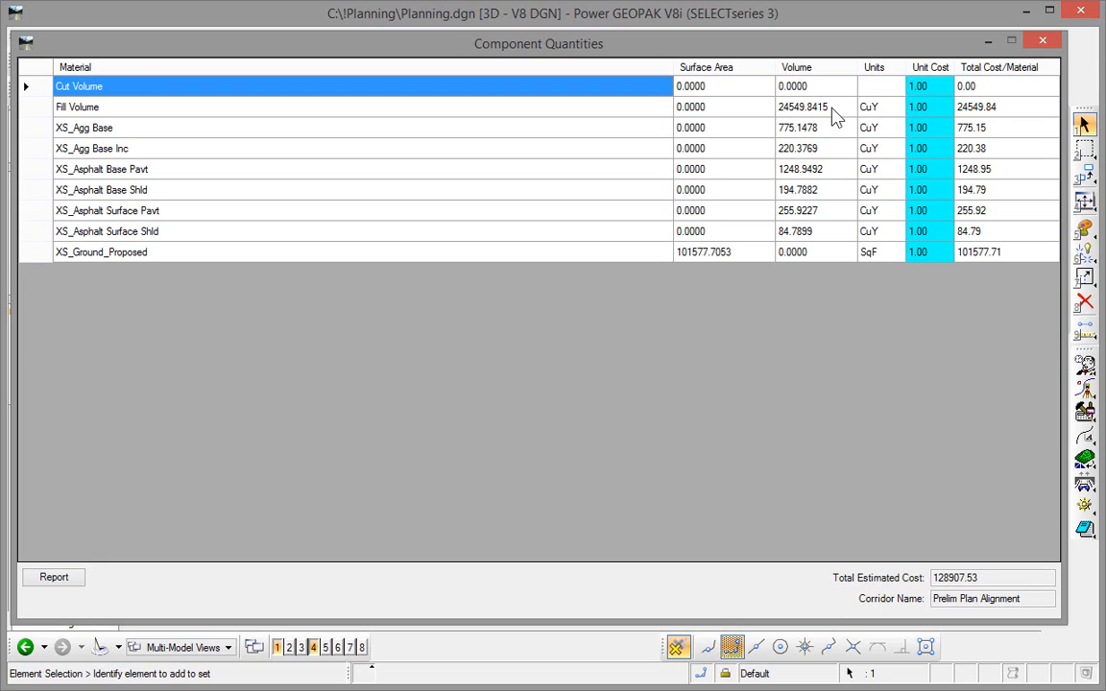
# - Set the unit costs of Cut Volume to 2, Fill Volume to 3, XS_Agg Base to 4 and XS_Agg Base Inc to 5
pyautogui.click(946, 90)
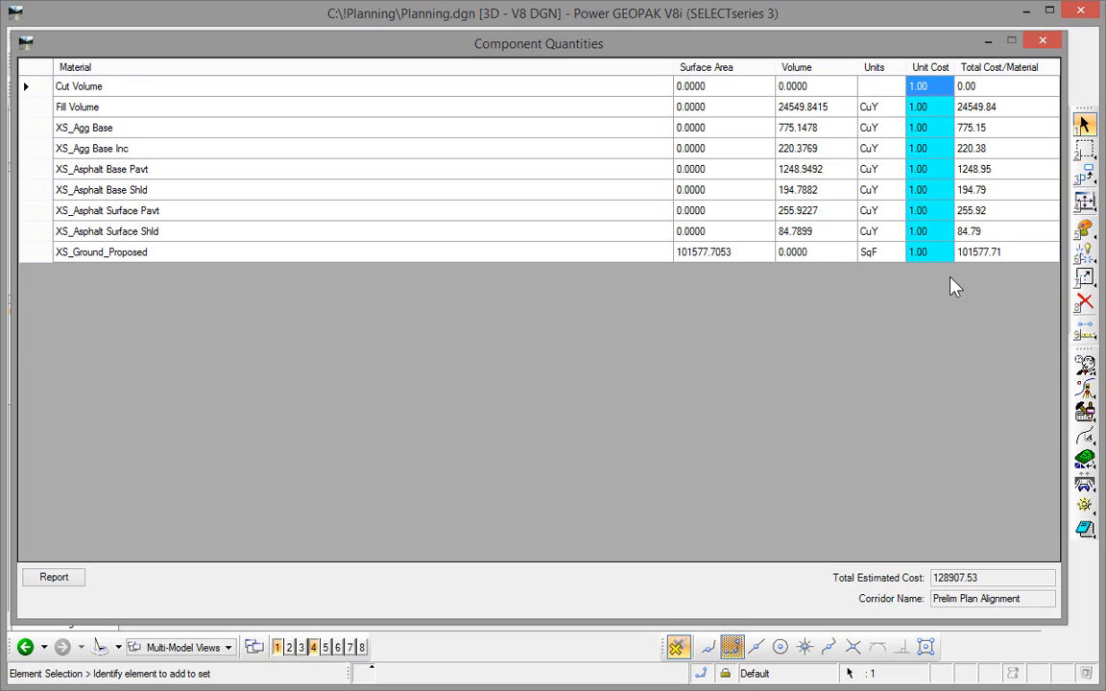
pyautogui.click(937, 86)
pyautogui.write('2')
pyautogui.press('Return')
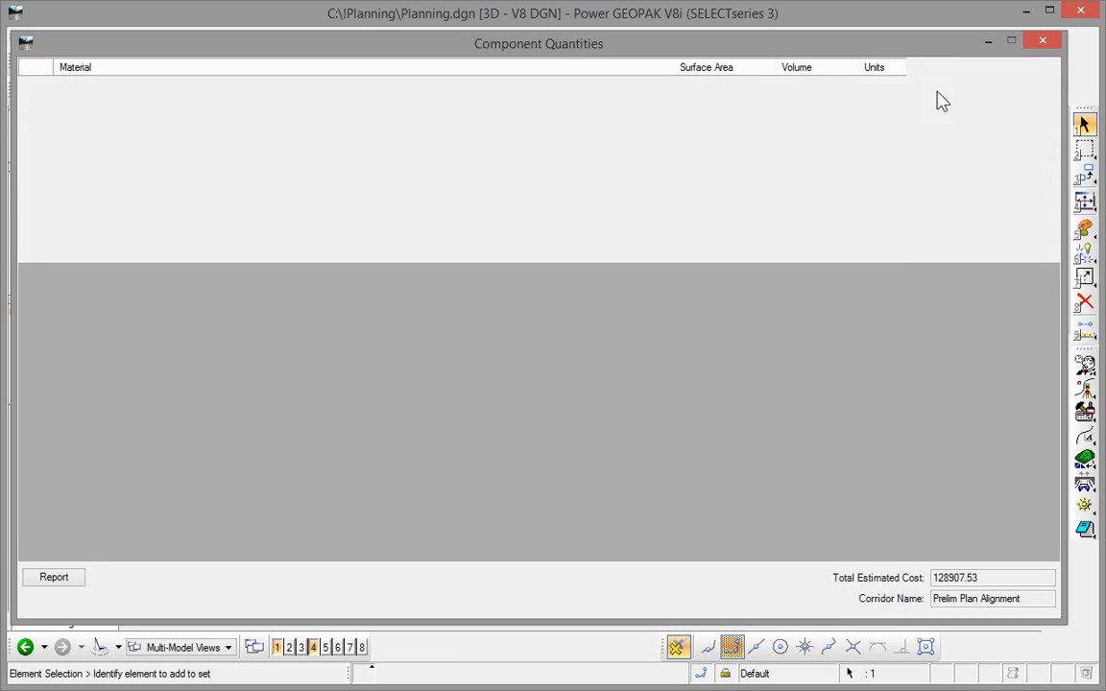
pyautogui.write('3')
pyautogui.press('Return')
pyautogui.write('4')
pyautogui.press('Return')
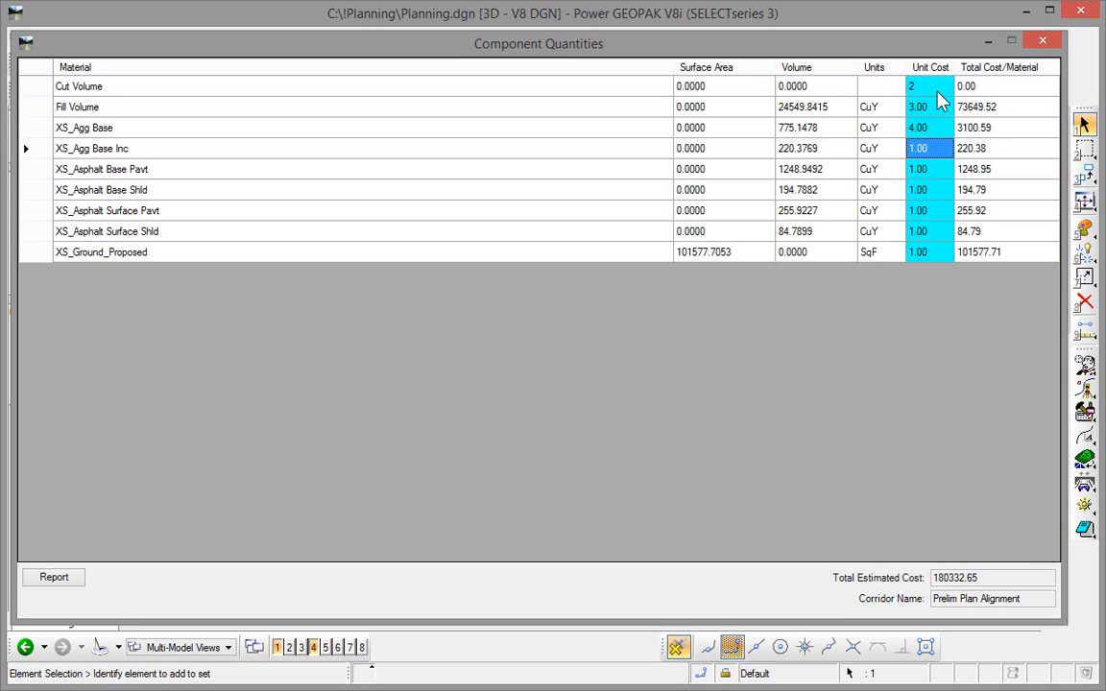
pyautogui.write('5')
pyautogui.press('Return')
# - Set unit costs of XS_Asphalt Base Pavt to 6, Base Shld to 7, Surface Pavt to 8, Surface Shld to 9 and XS_Ground_Proposed to 10
pyautogui.write('6')
pyautogui.press('Return')
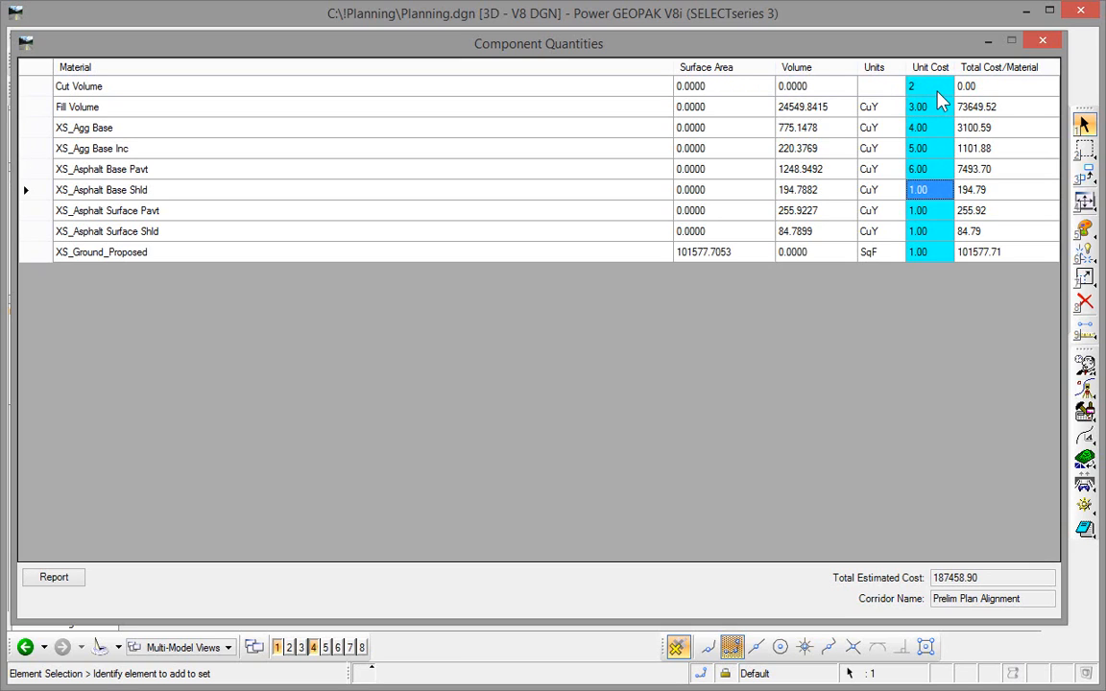
pyautogui.write('7')
pyautogui.press('Return')
pyautogui.write('8')
pyautogui.press('Return')
pyautogui.write('9')
pyautogui.press('Return')
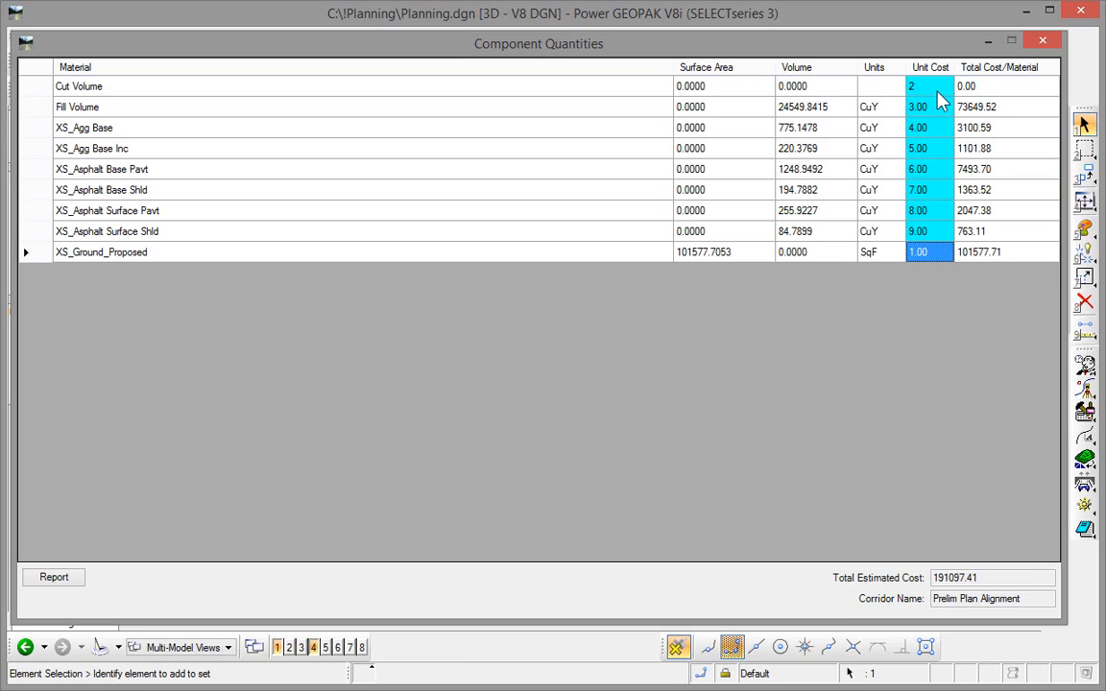
pyautogui.write('10')
pyautogui.press('Tab')
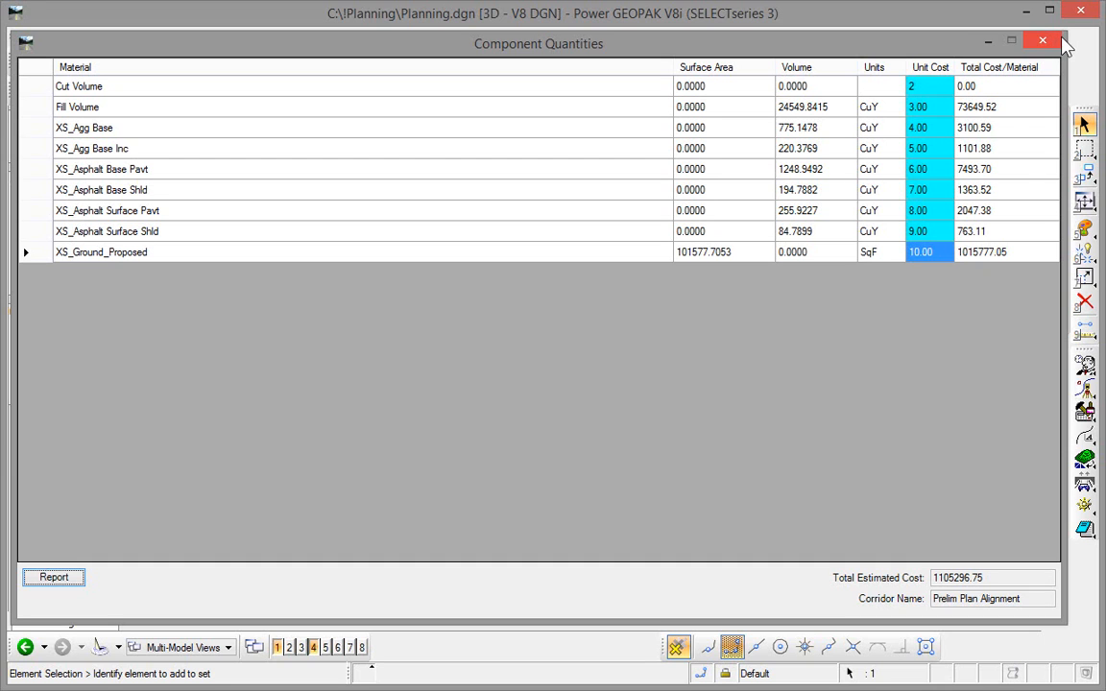
# - Shrink and reposition the Component Quantities window over the design views, and clear the corridor selection
pyautogui.moveTo(1067, 33); pyautogui.dragTo(753, 309)
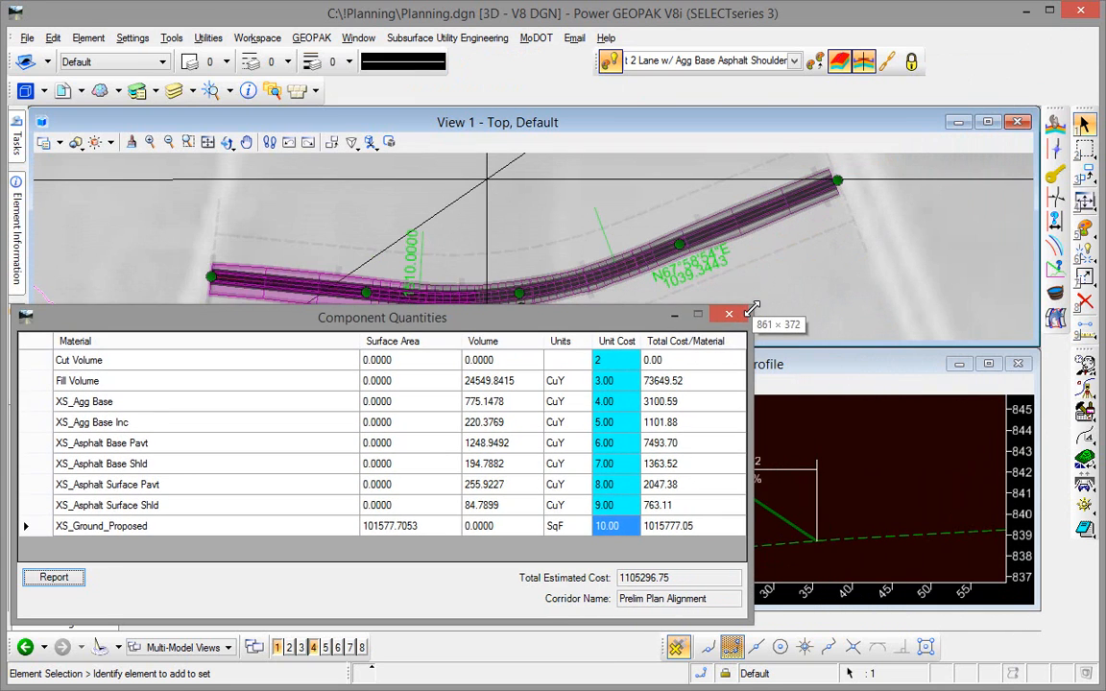
pyautogui.click(806, 301)
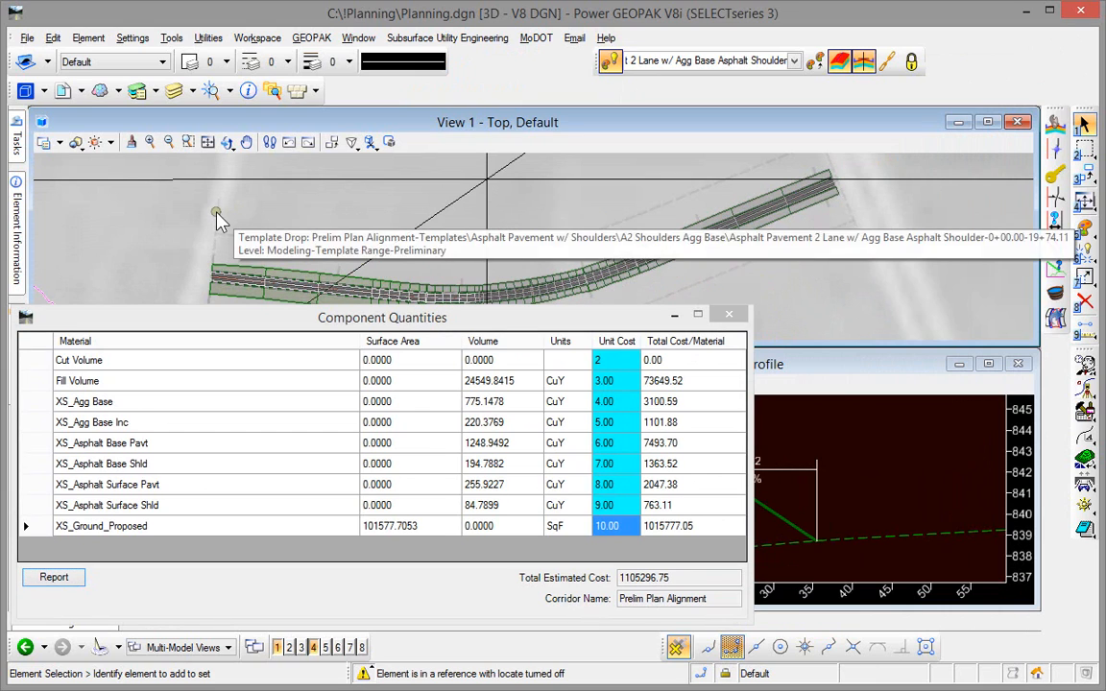
pyautogui.moveTo(18, 139)
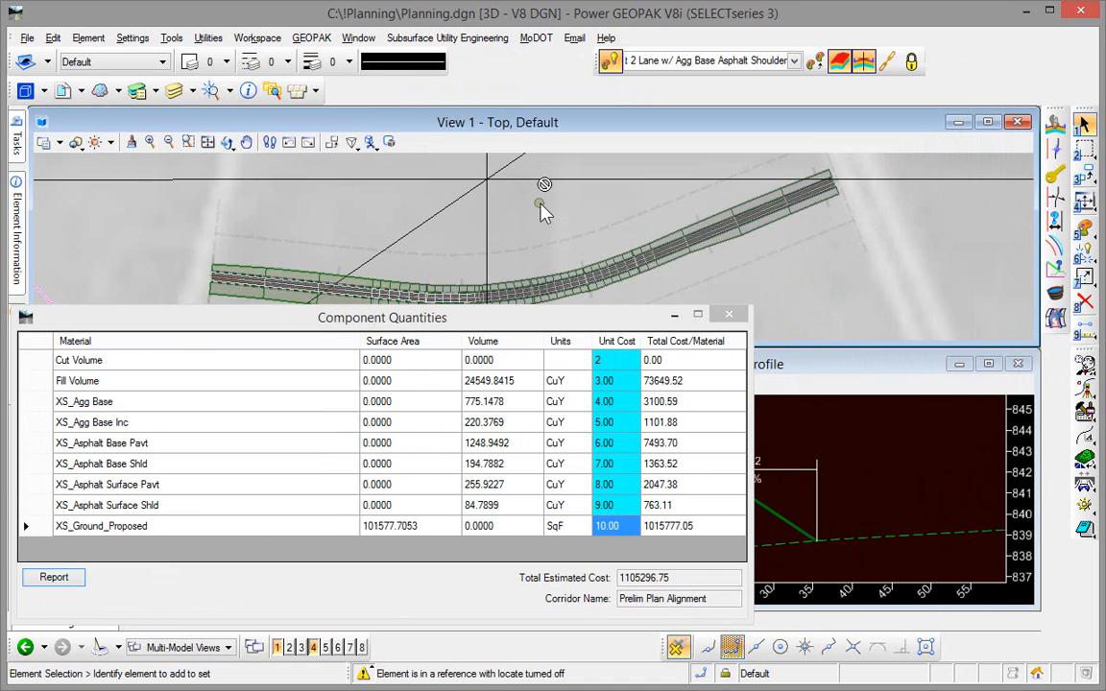
pyautogui.moveTo(333, 315); pyautogui.dragTo(399, 288)
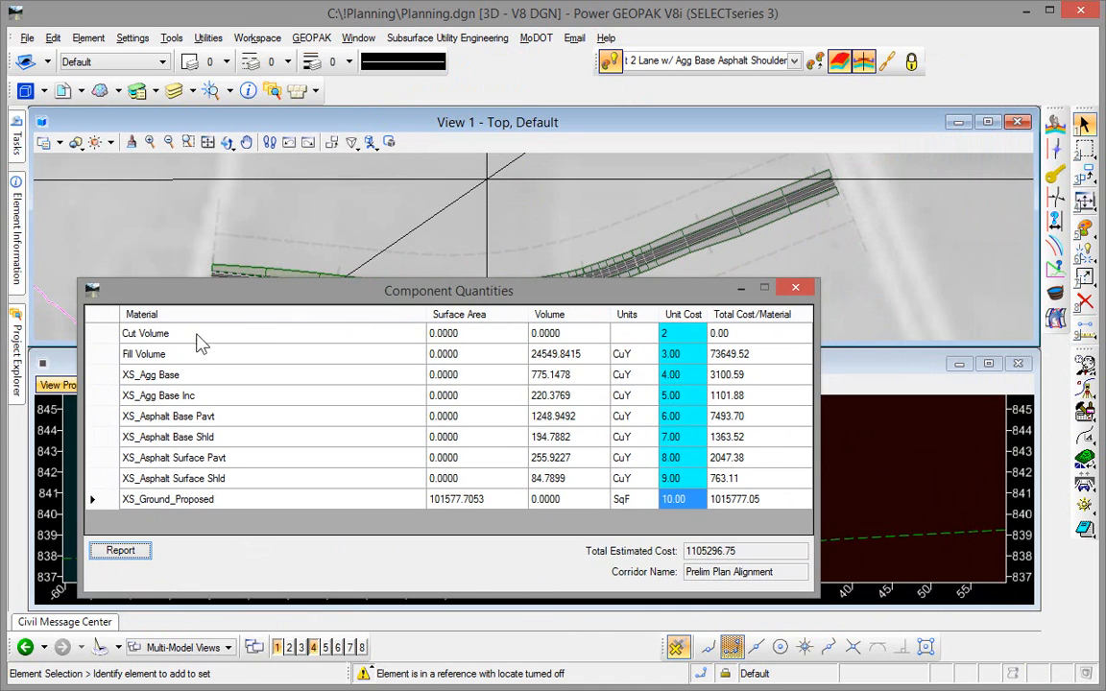
# - Open the profile model of the Prelim Plan Alignment complex element in View 4 and move the Component Quantities window clear of it
pyautogui.moveTo(11, 332)
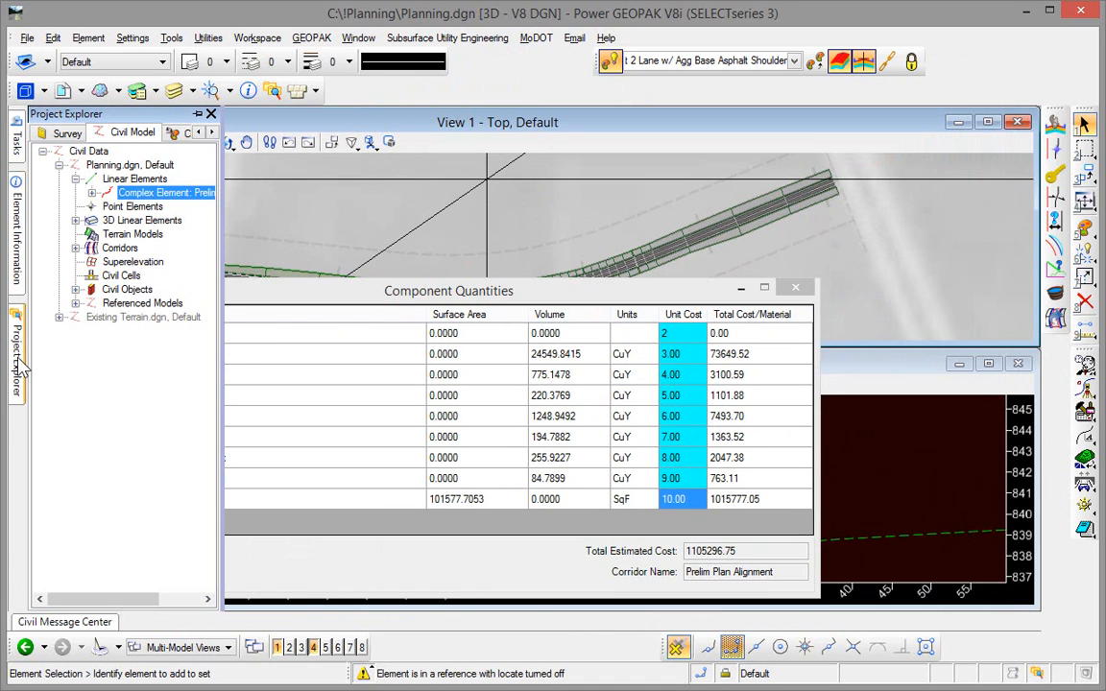
pyautogui.rightClick(140, 195)
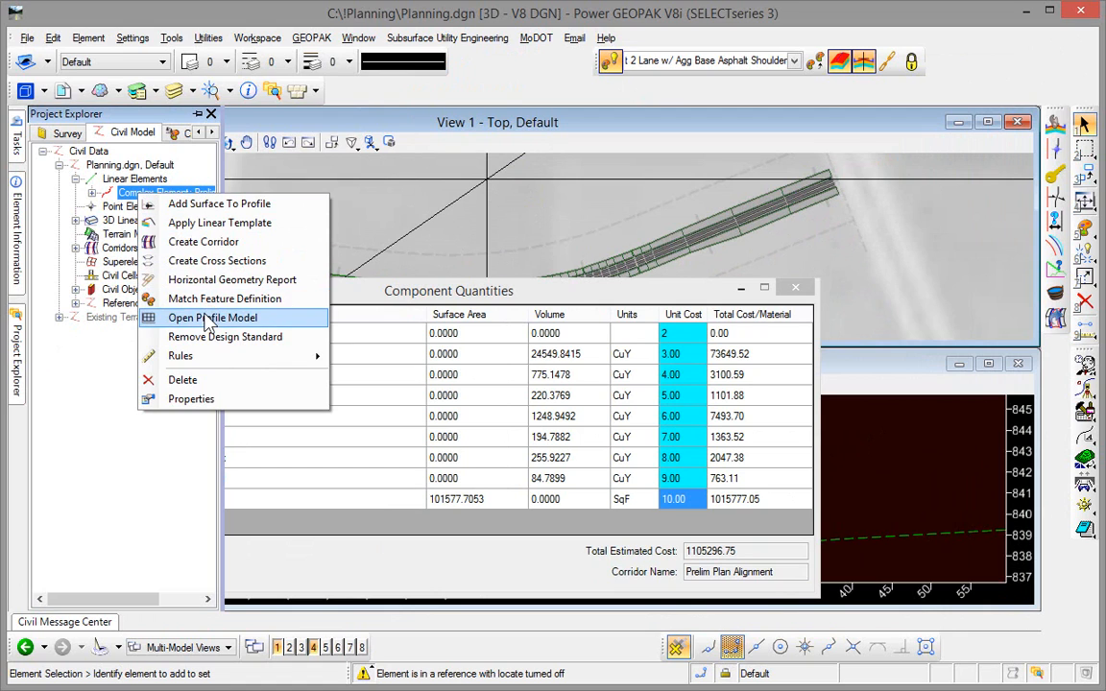
pyautogui.click(206, 318)
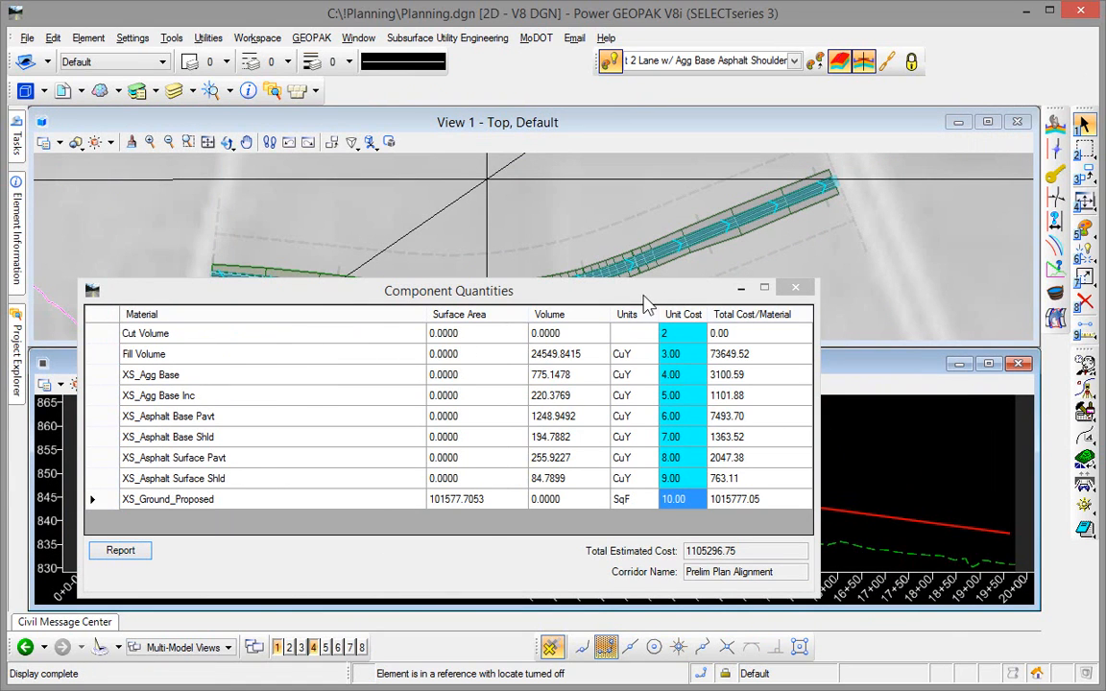
pyautogui.moveTo(646, 304); pyautogui.dragTo(596, 85)
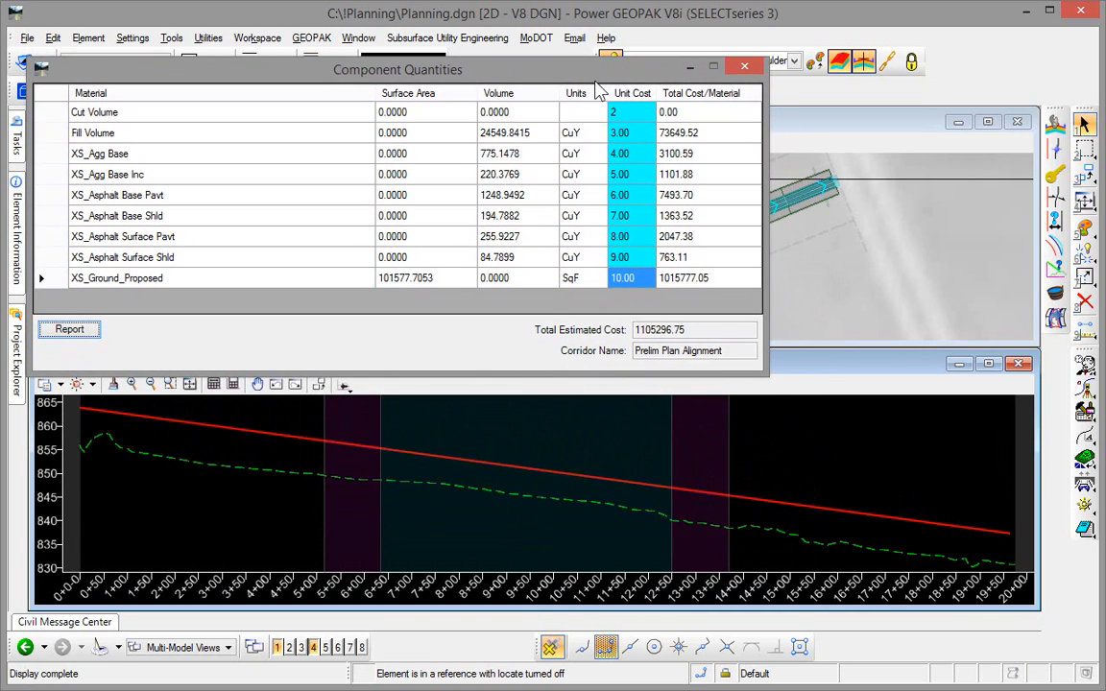
# - Lower the whole FitProfile line by about 3 units of elevation from its midpoint, keeping its -1.35% grade
pyautogui.click(694, 497)
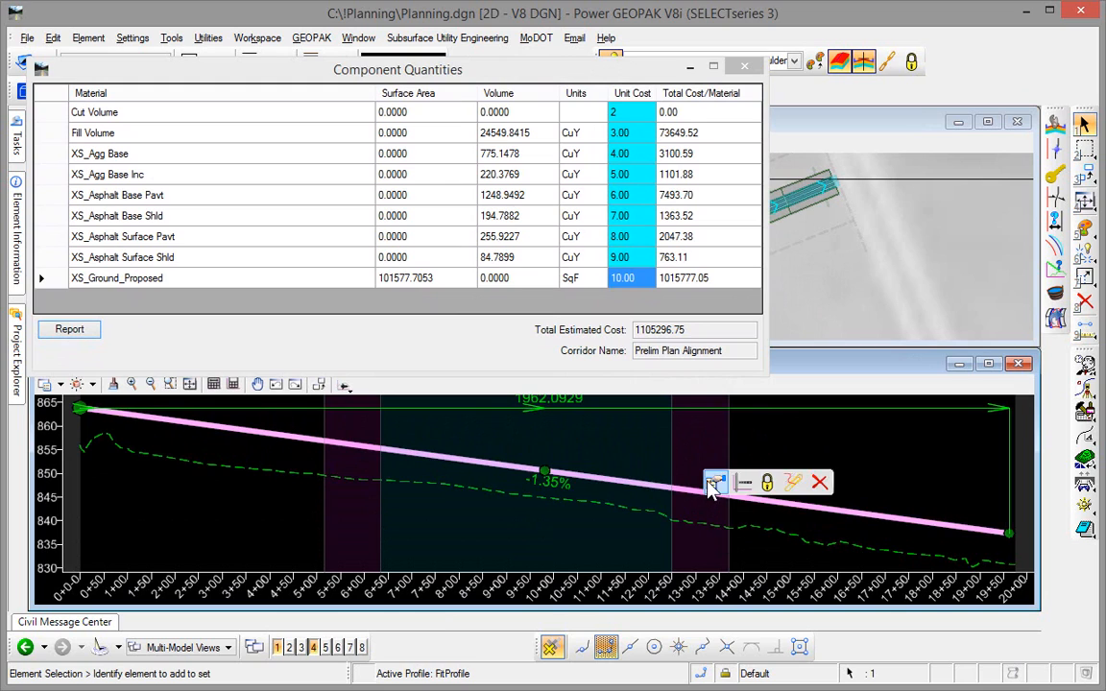
pyautogui.click(710, 482)
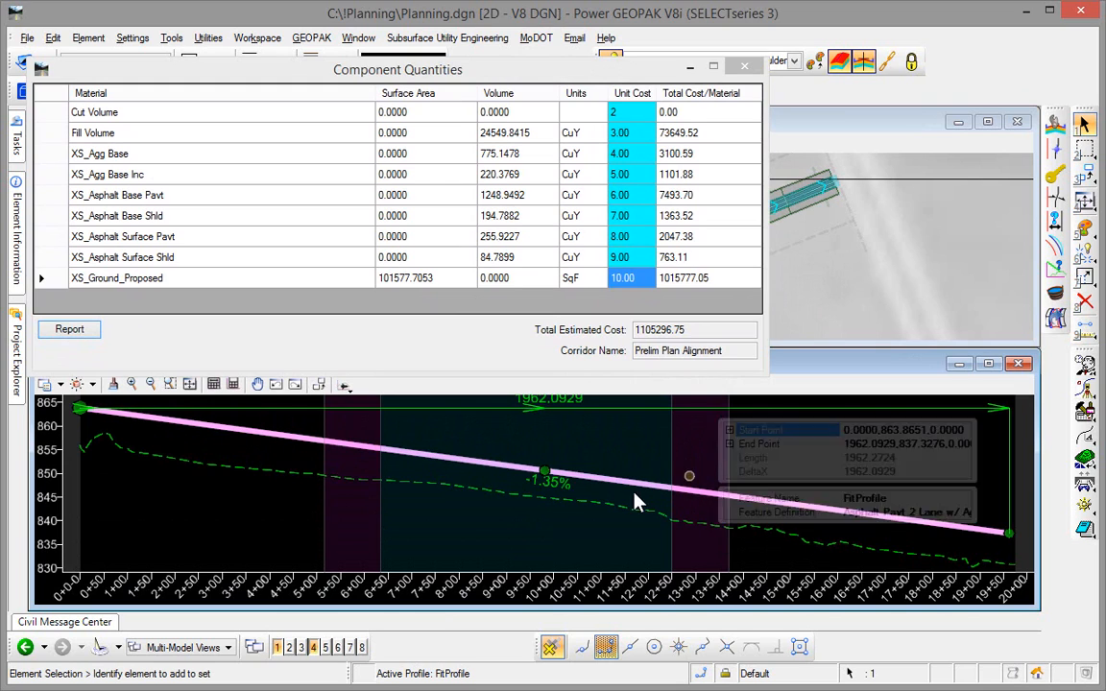
pyautogui.click(544, 472)
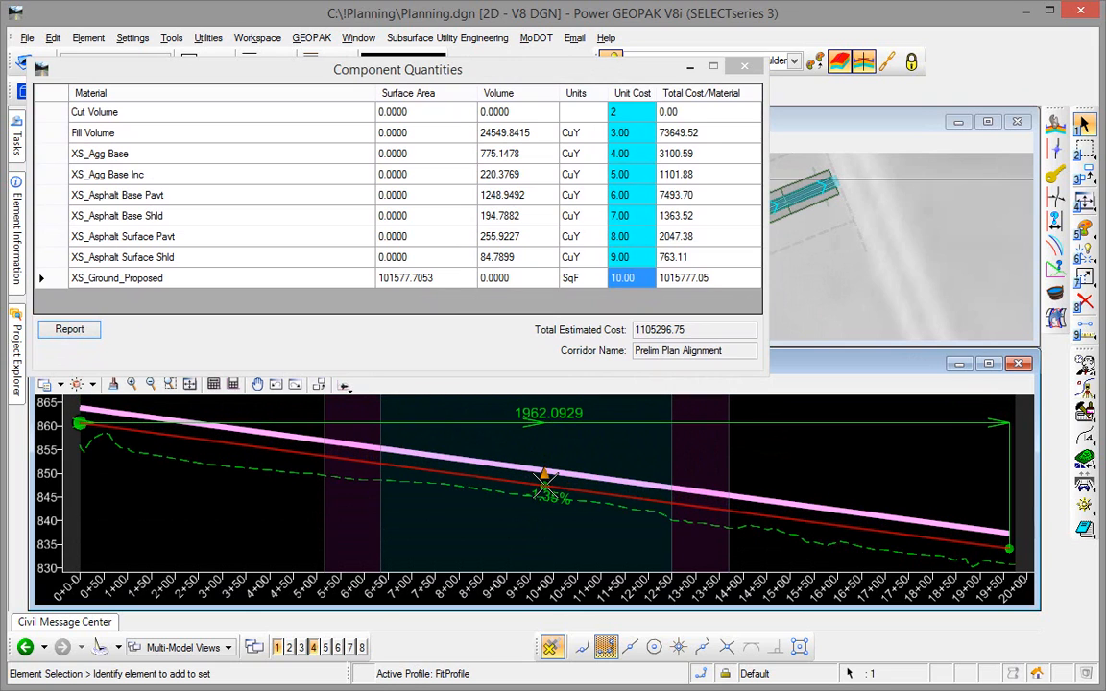
pyautogui.click(544, 485)
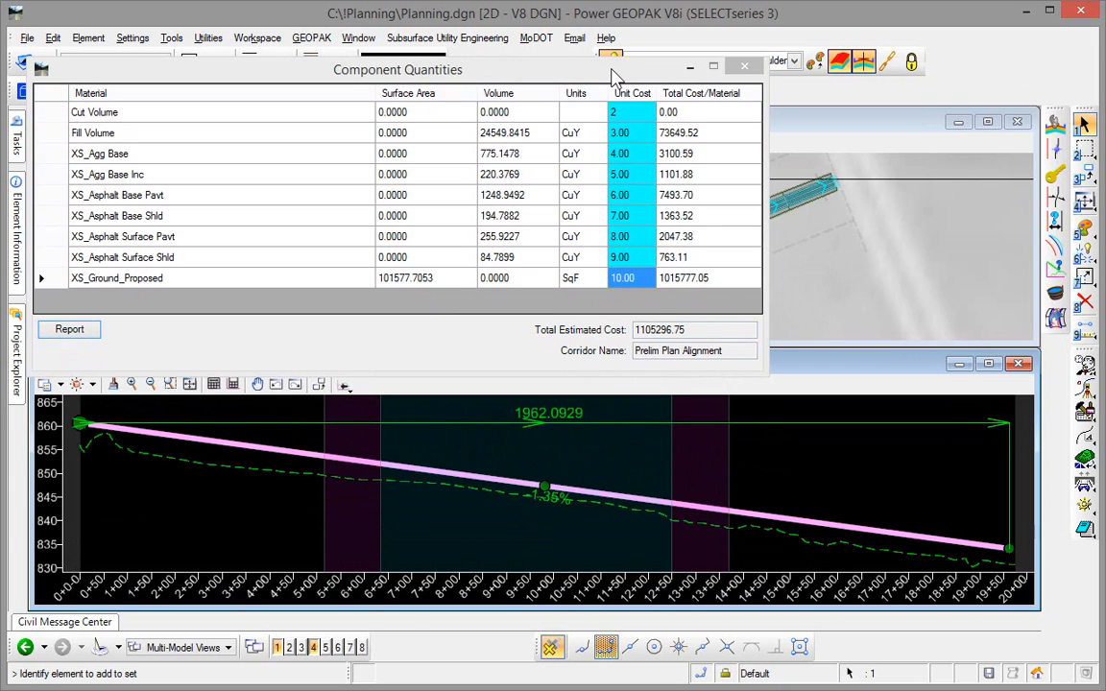
# - Close the outdated Component Quantities window and clear the selection of the profile line
pyautogui.click(555, 69)
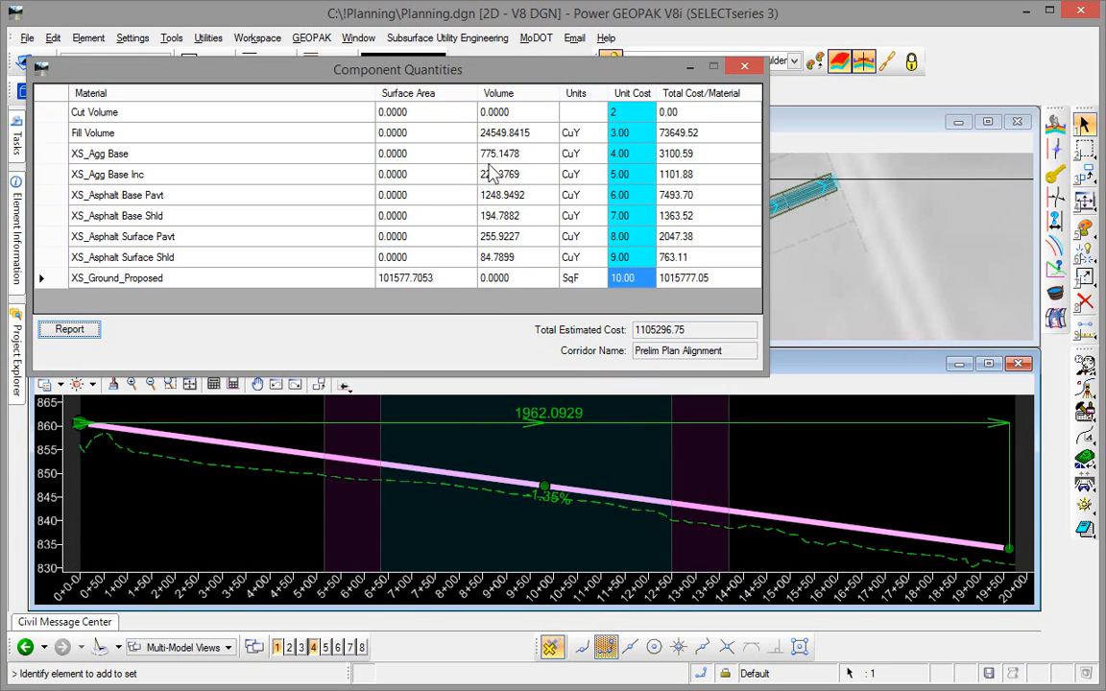
pyautogui.click(745, 67)
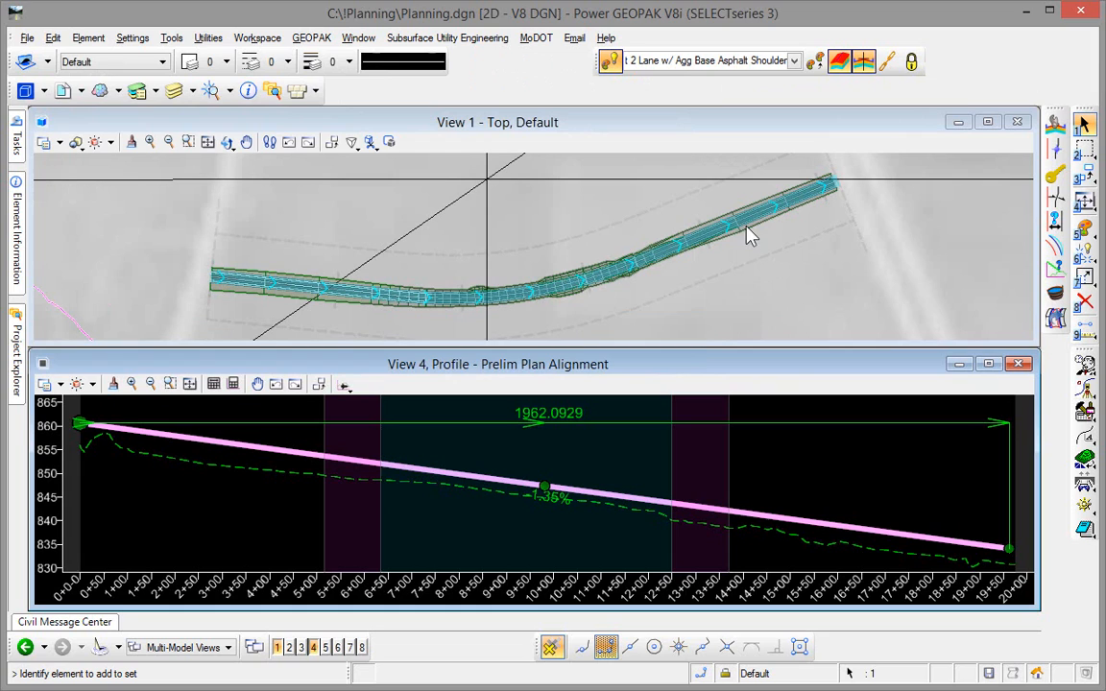
pyautogui.click(685, 299)
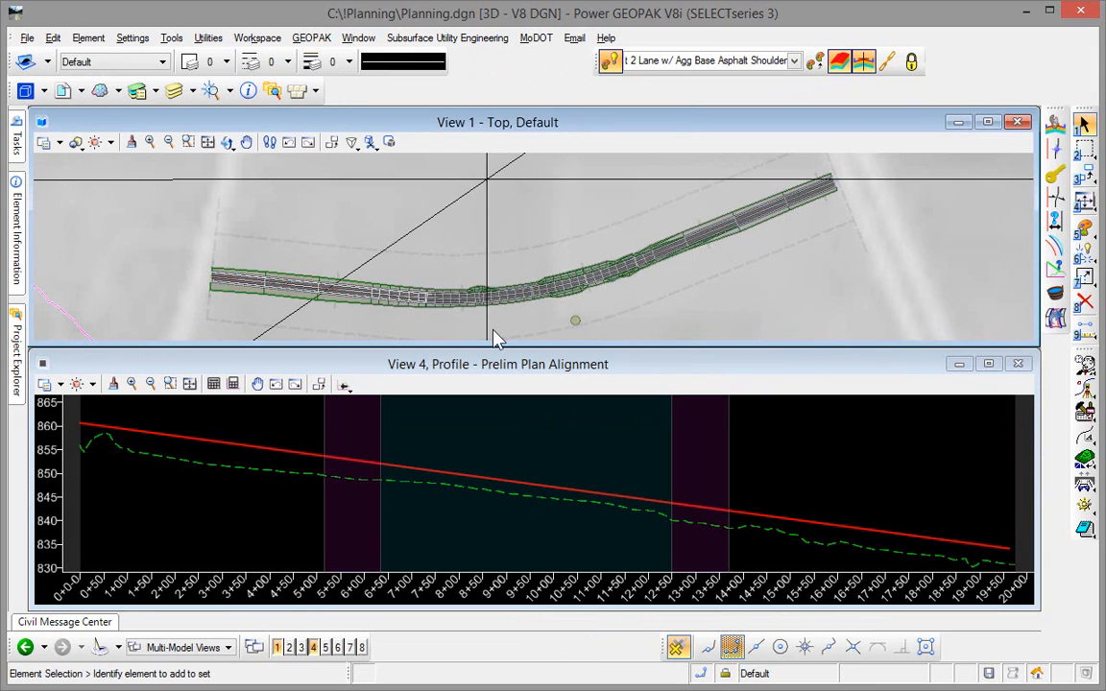
# - Reopen the Component Quantities of the Prelim Plan Alignment corridor, enlarge the window to review the updated volumes and costs, and close it
pyautogui.click(334, 319)
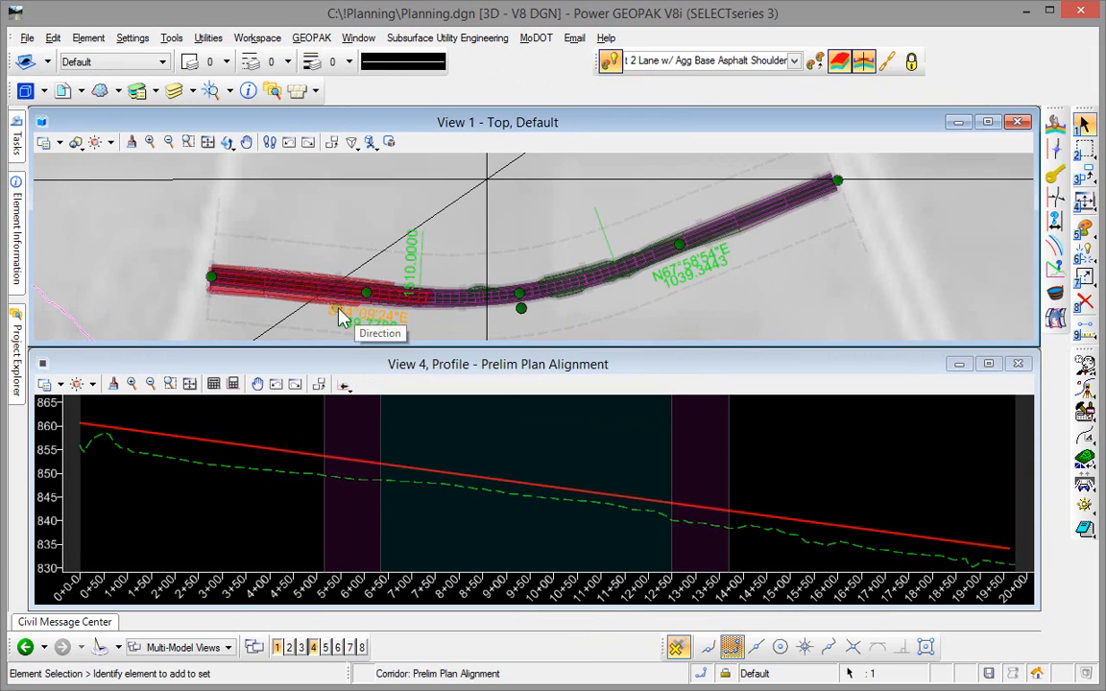
pyautogui.moveTo(342, 303)
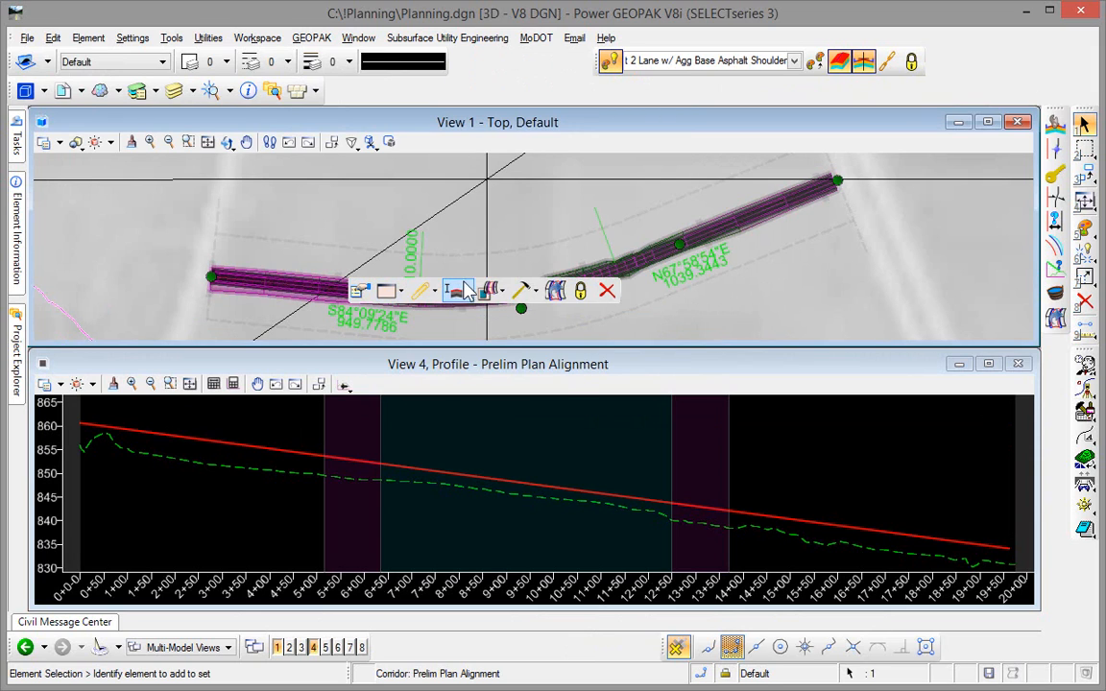
pyautogui.click(435, 292)
pyautogui.click(433, 296)
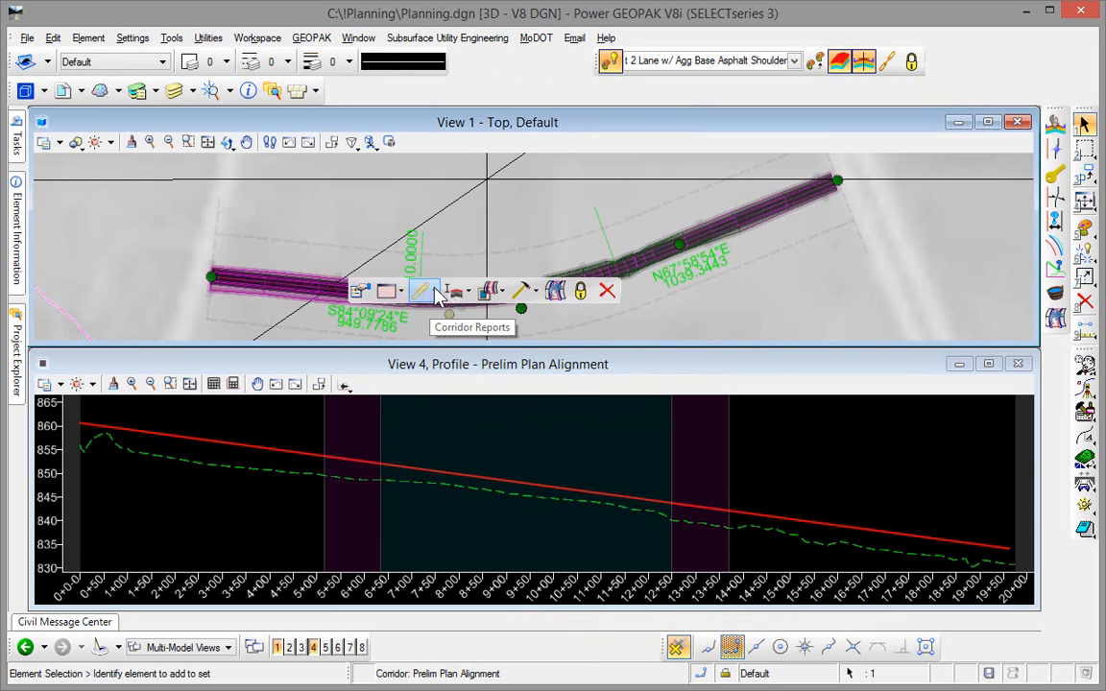
pyautogui.click(436, 292)
pyautogui.click(450, 366)
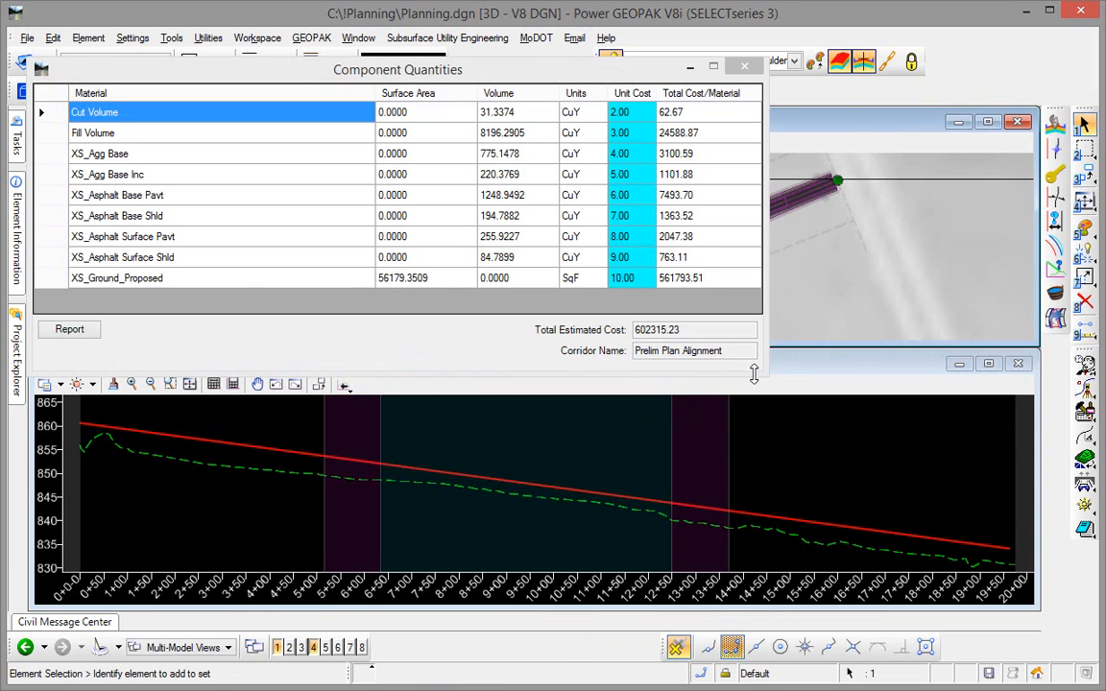
pyautogui.moveTo(764, 374); pyautogui.dragTo(891, 526)
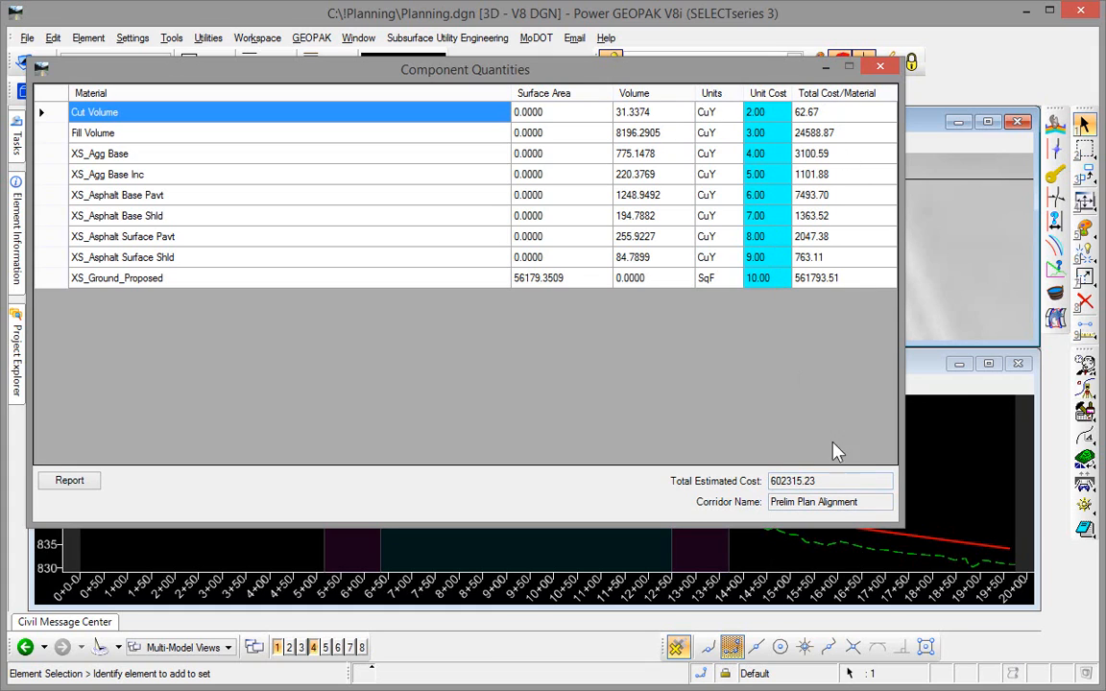
pyautogui.click(881, 68)
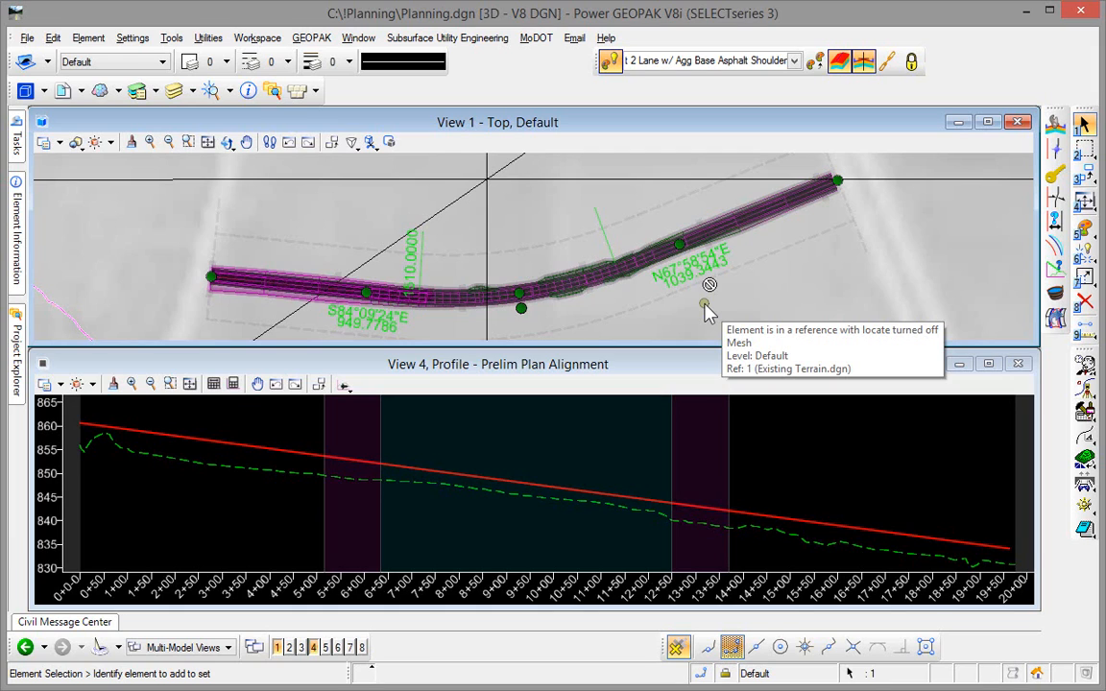
# - Change the corridor's template drop to Asphalt Pavement 2 Lane w/ Agg Base Concrete Shoulder from the A2 Shoulders Agg Base folder
pyautogui.click(353, 217)
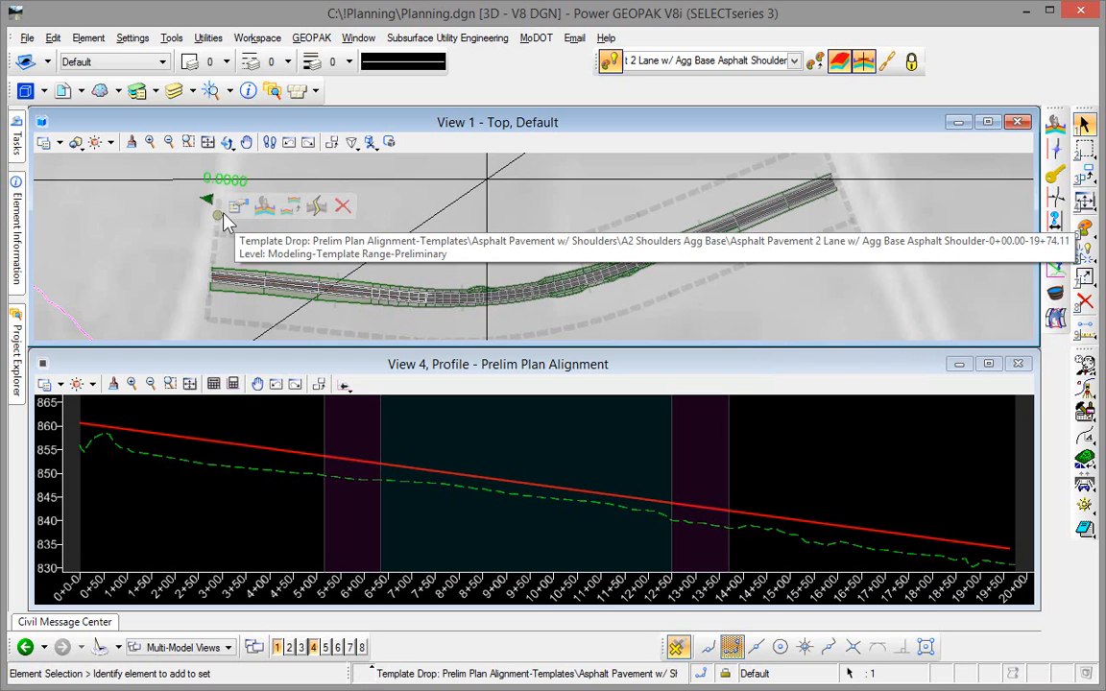
pyautogui.moveTo(241, 214)
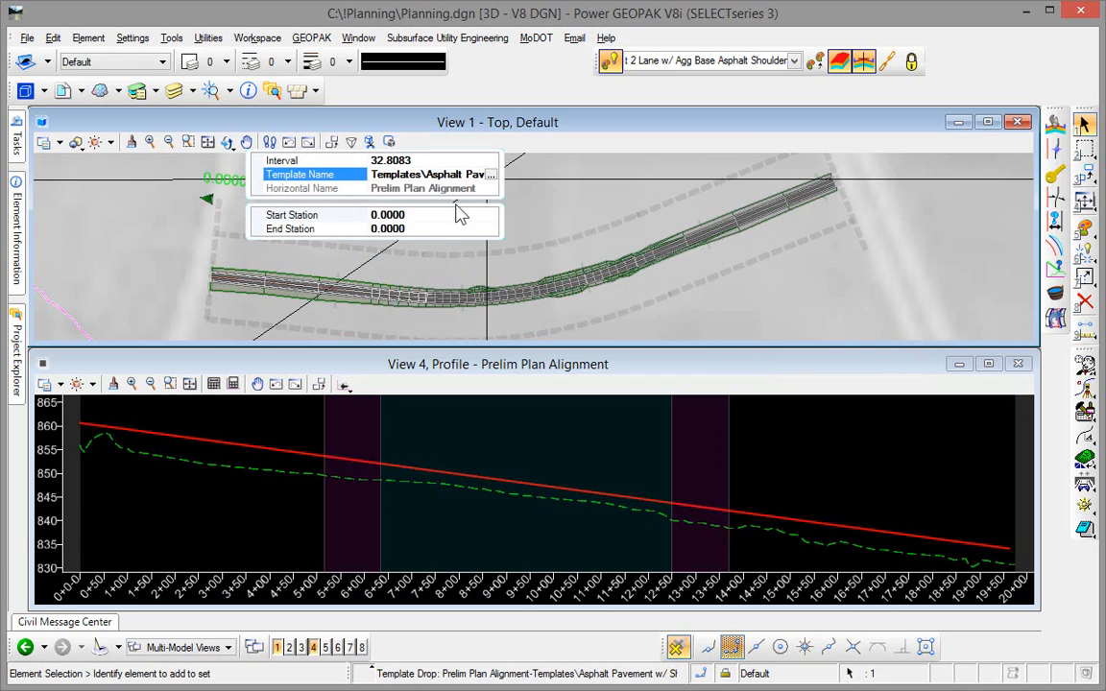
pyautogui.click(492, 179)
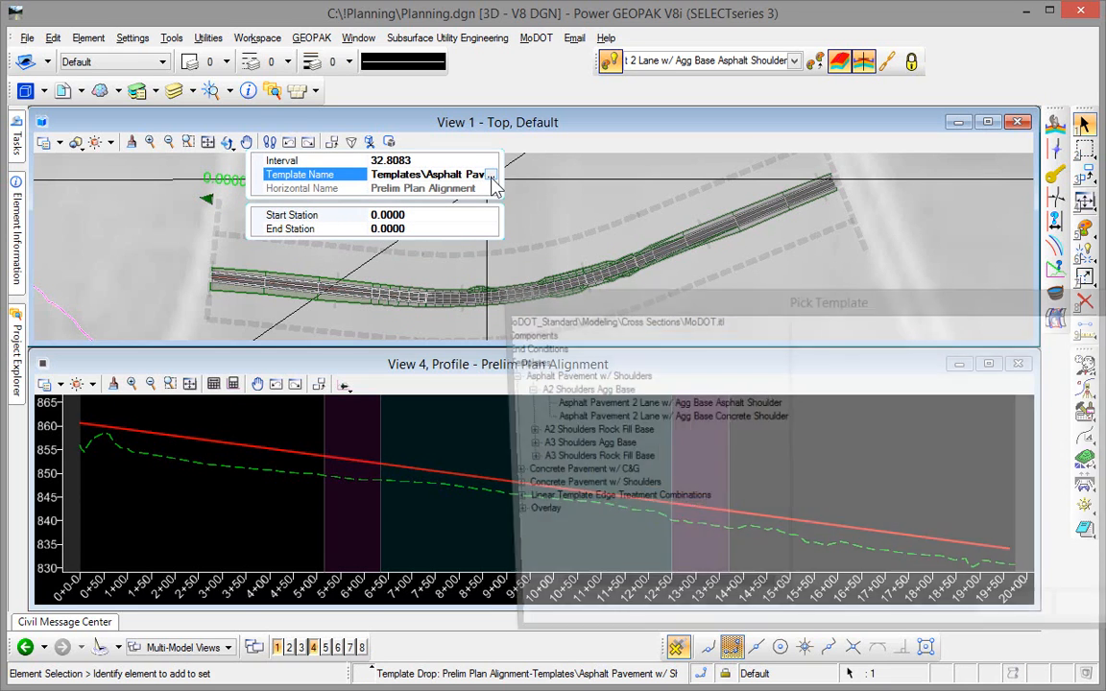
pyautogui.moveTo(587, 309); pyautogui.dragTo(290, 136)
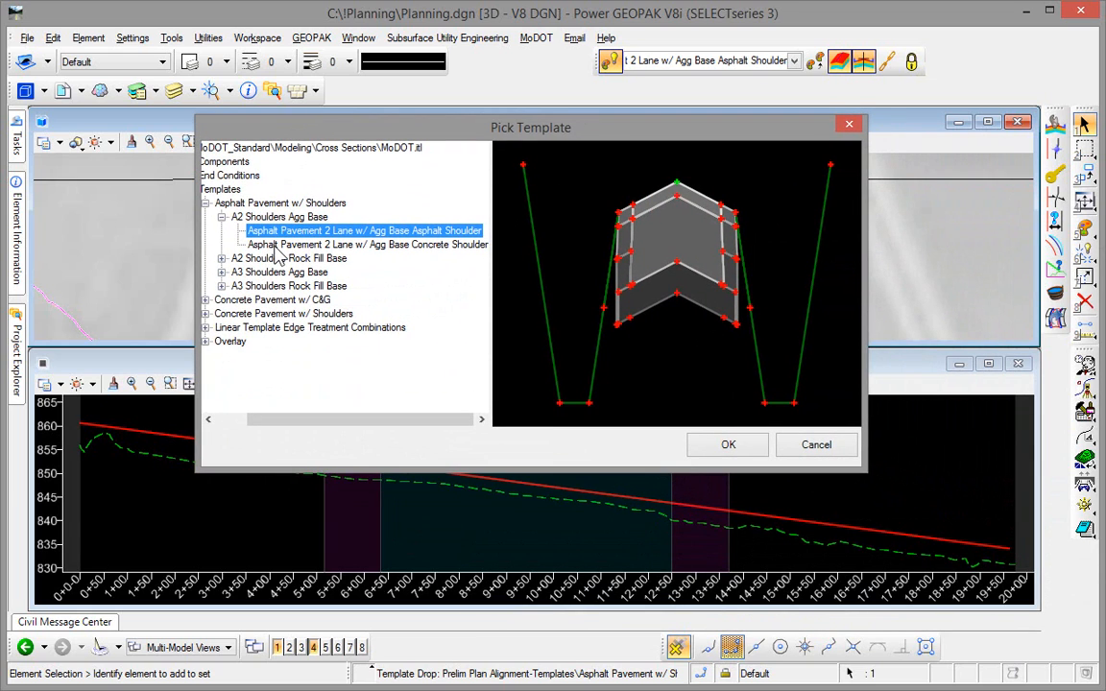
pyautogui.click(276, 246)
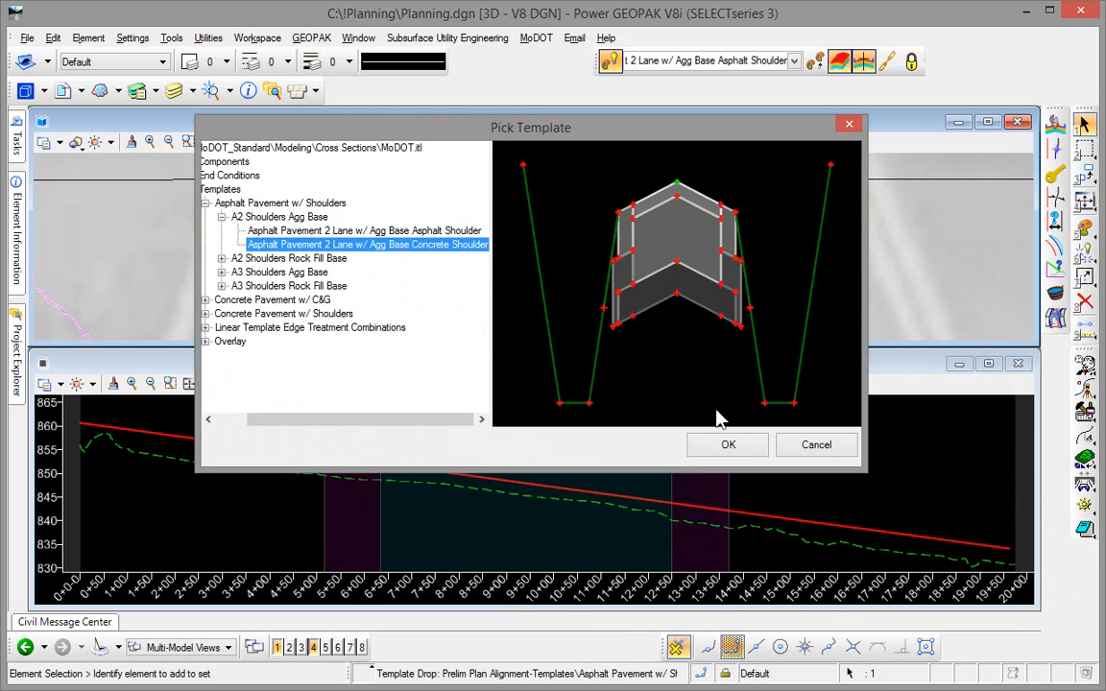
pyautogui.click(728, 445)
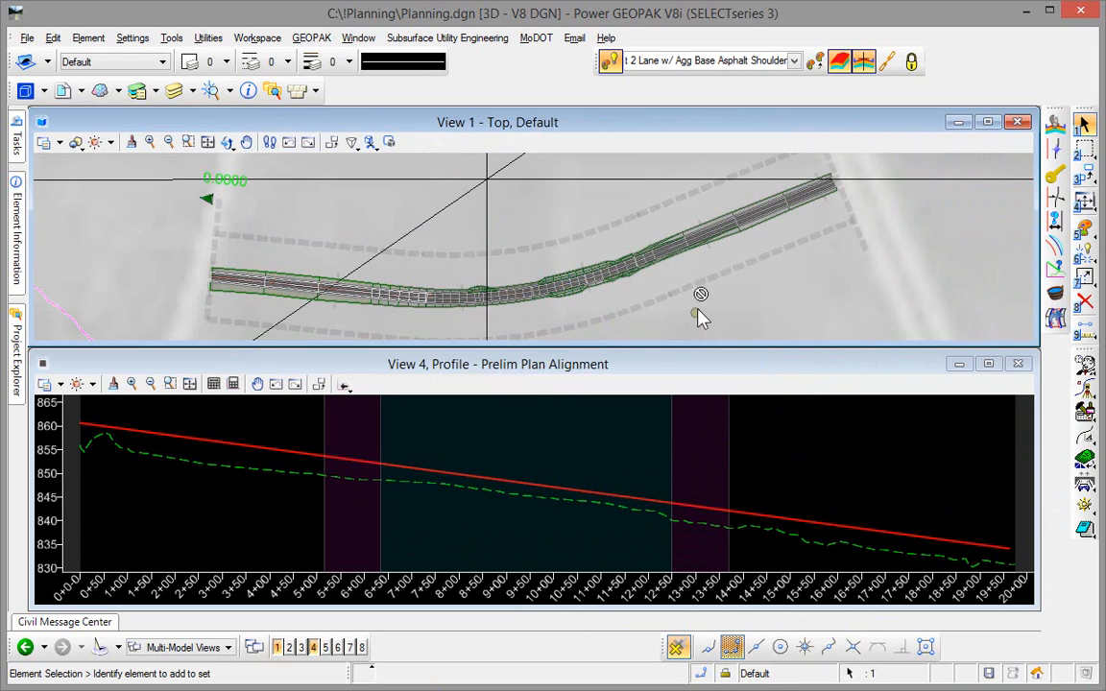
# - Select the reprocessed Prelim Plan Alignment corridor and generate its Component Quantities for the new template
pyautogui.moveTo(699, 317)
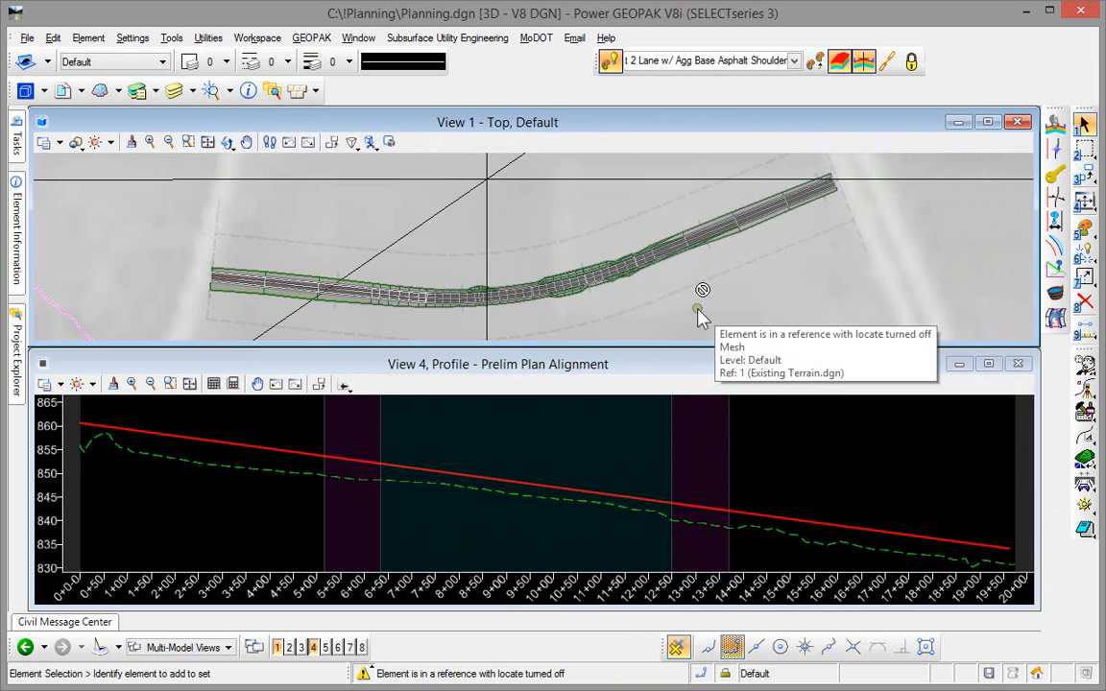
pyautogui.click(568, 303)
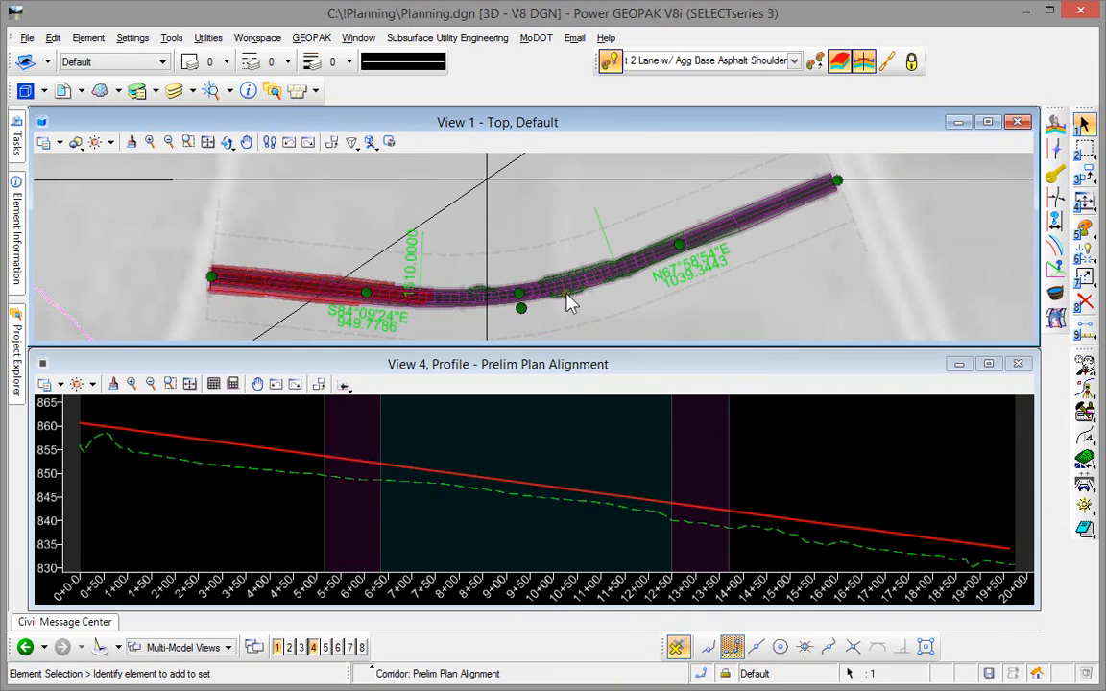
pyautogui.click(661, 285)
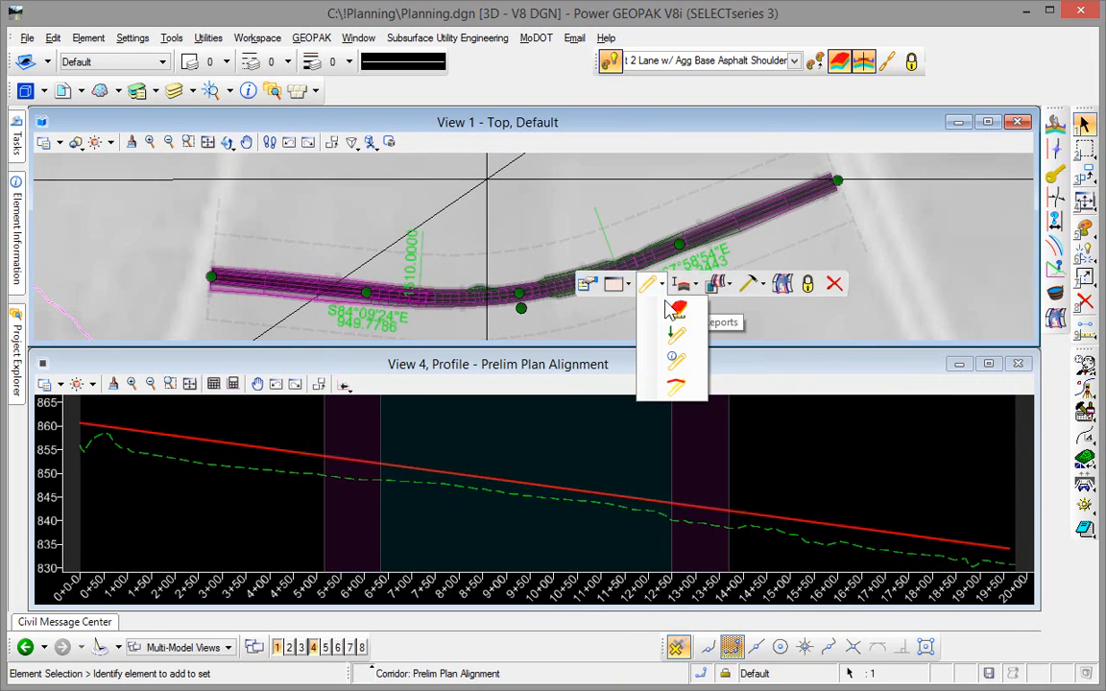
pyautogui.click(675, 319)
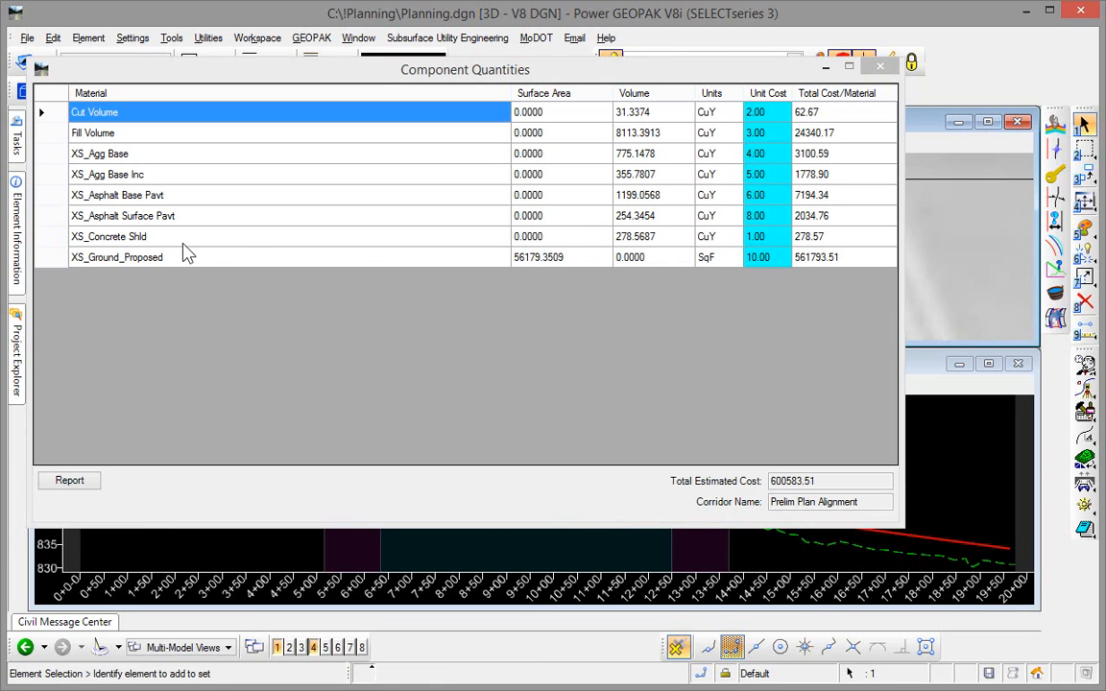
# - Set the unit cost of XS_Concrete Shld to 12 and close the Component Quantities window
pyautogui.click(774, 242)
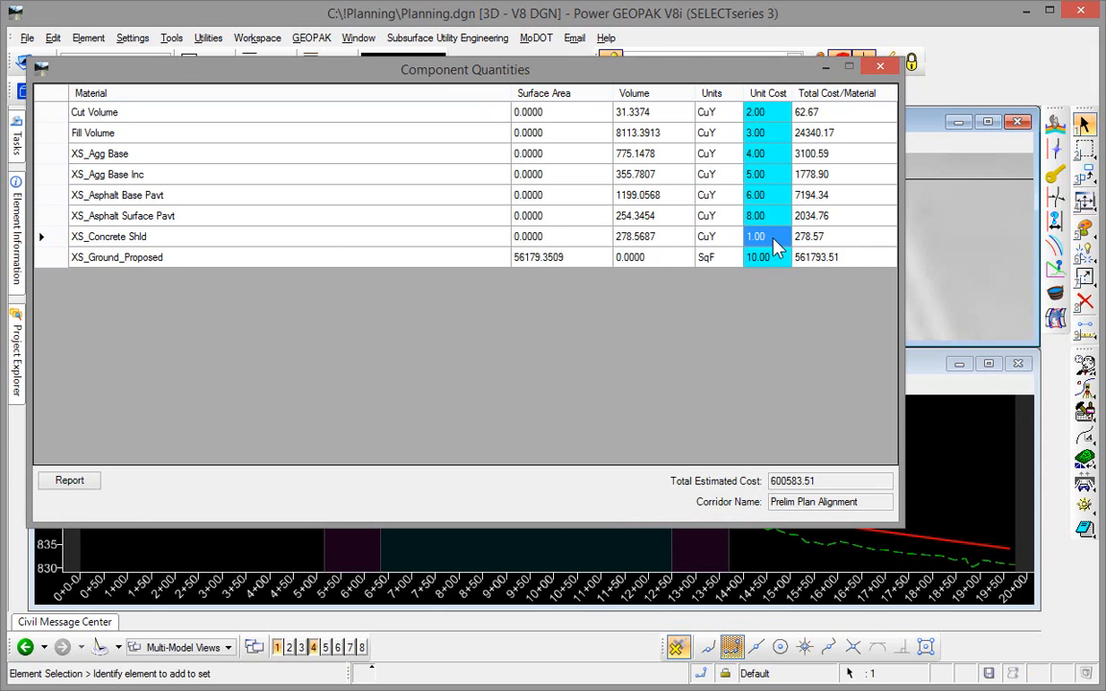
pyautogui.write('12')
pyautogui.press('Return')
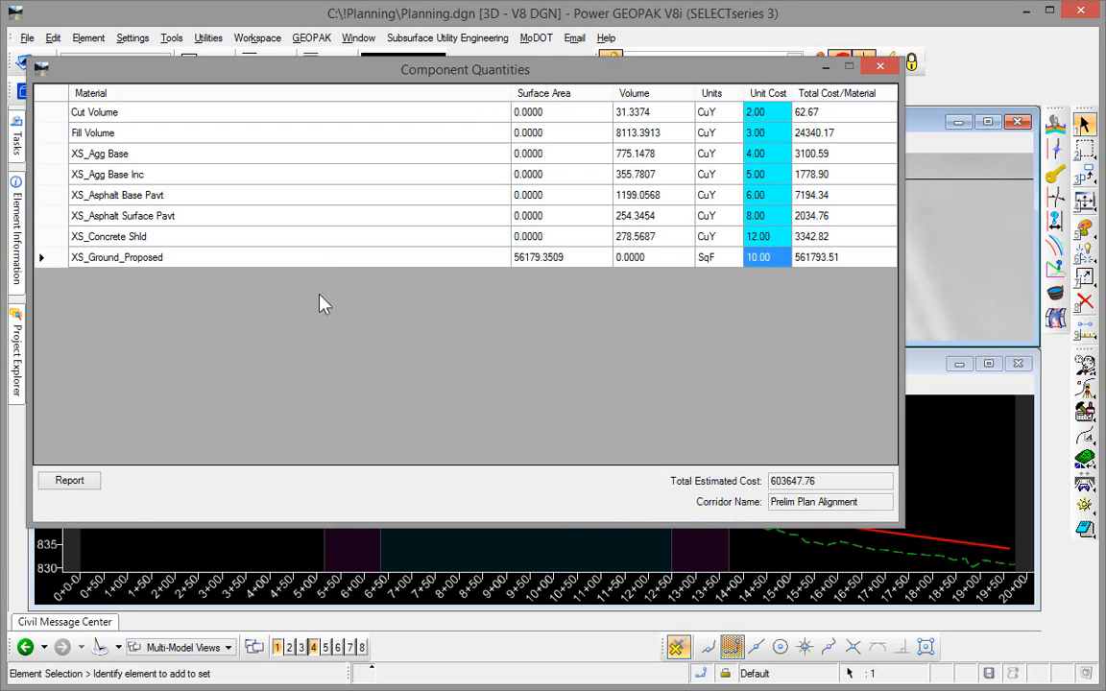
pyautogui.click(879, 68)
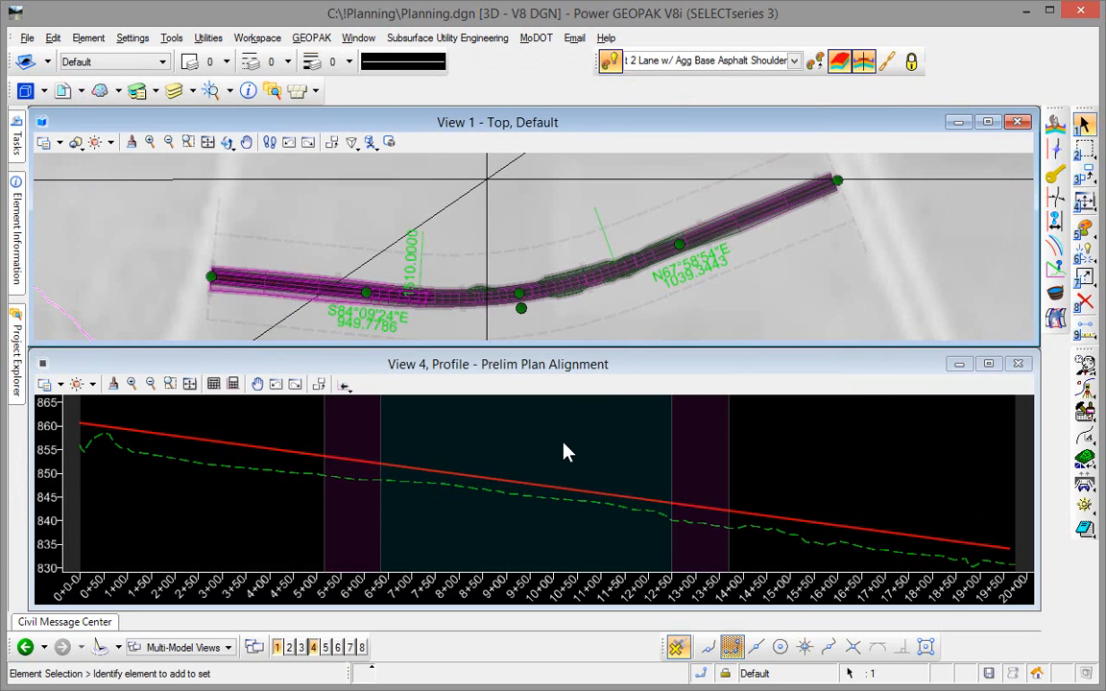